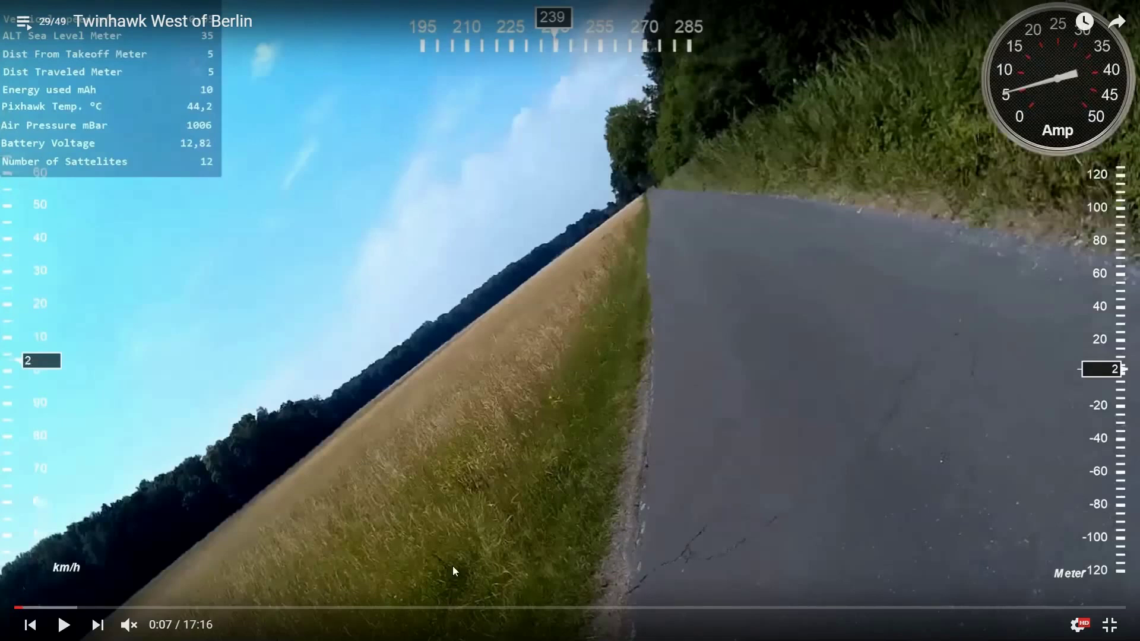
Step: Play the Twinhawk West of Berlin video to examine its flight telemetry overlay, and pause it
{"action": "left_click", "coordinate": [63, 625]}
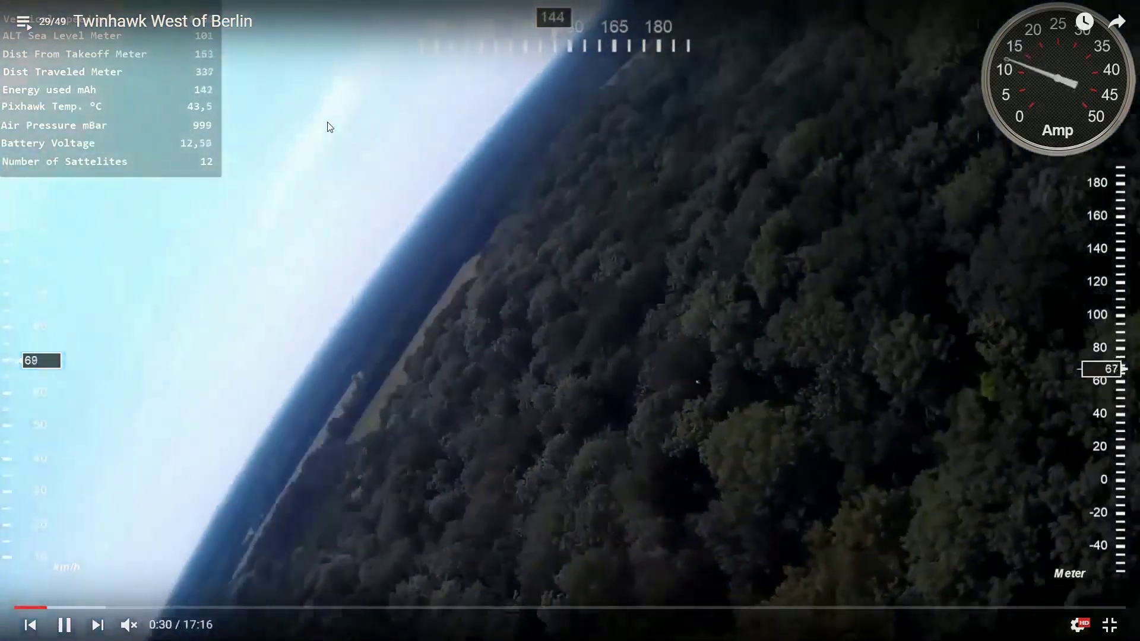
{"action": "left_click", "coordinate": [327, 123]}
{"action": "left_click", "coordinate": [326, 122]}
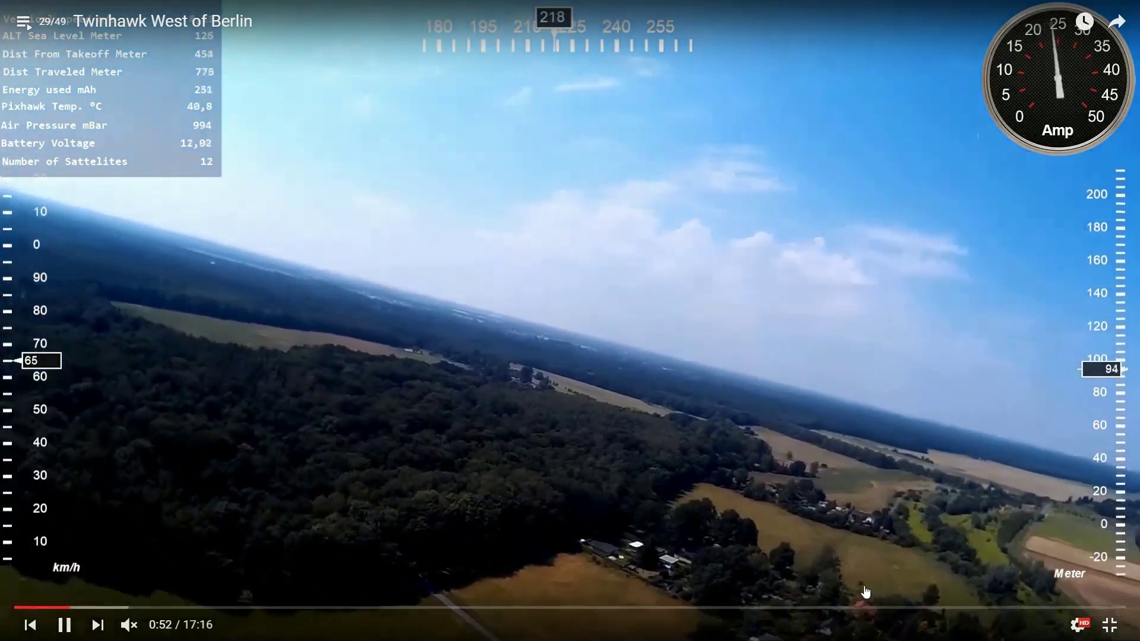
{"action": "left_click", "coordinate": [754, 413]}
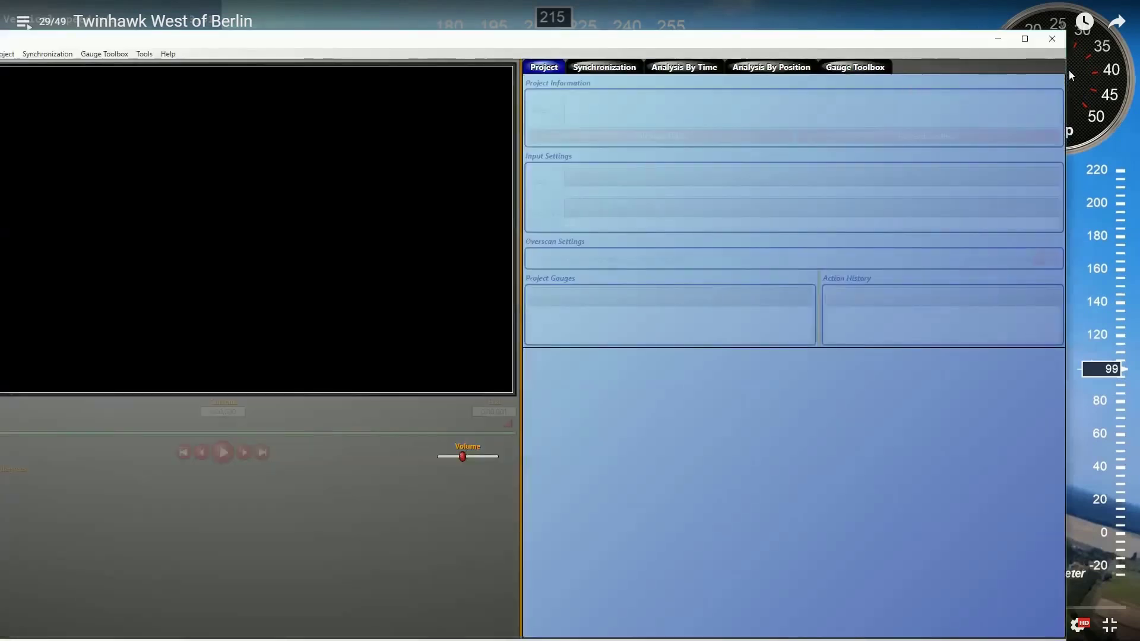
Step: Minimise the DashWare window and take the paused flight video out of full screen
{"action": "left_click", "coordinate": [998, 40]}
{"action": "key", "text": "super"}
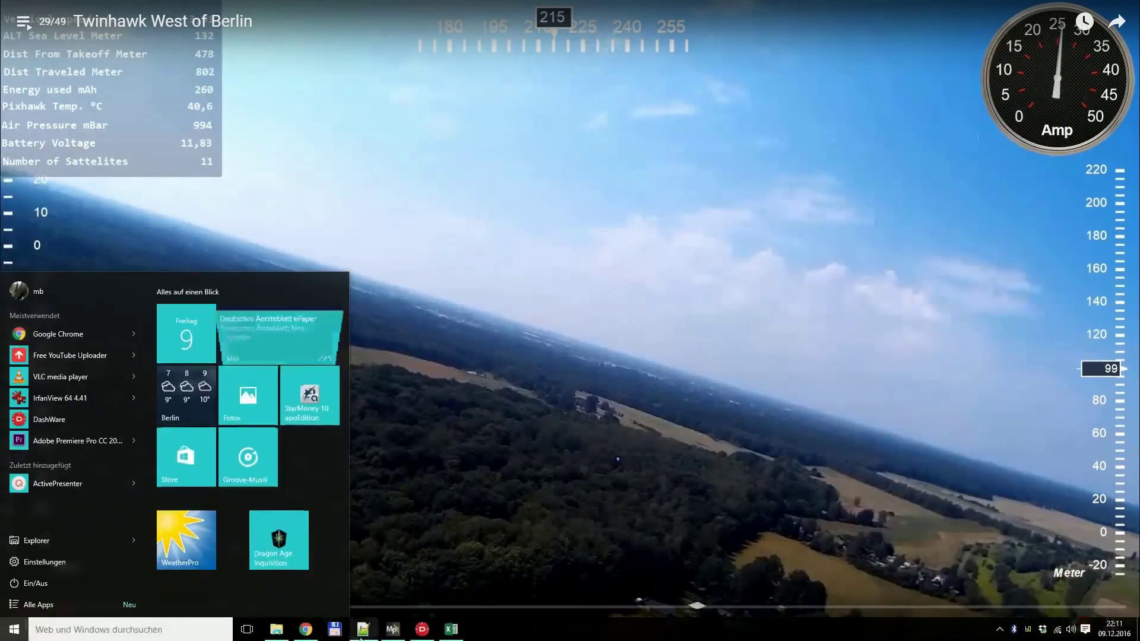
{"action": "key", "text": "Escape"}
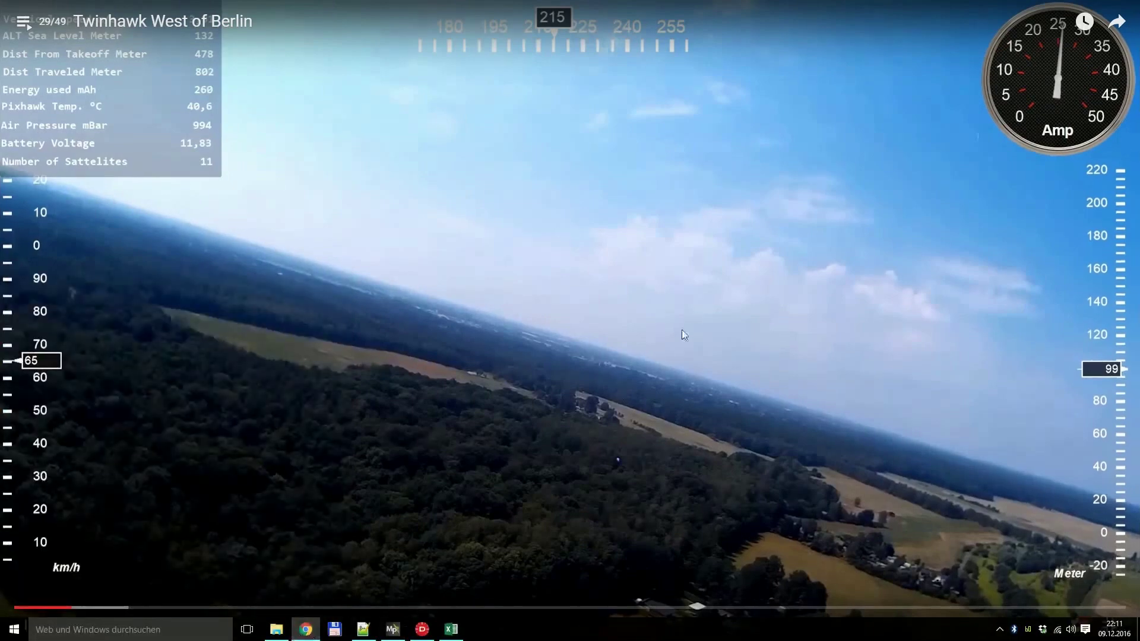
{"action": "double_click", "coordinate": [690, 313]}
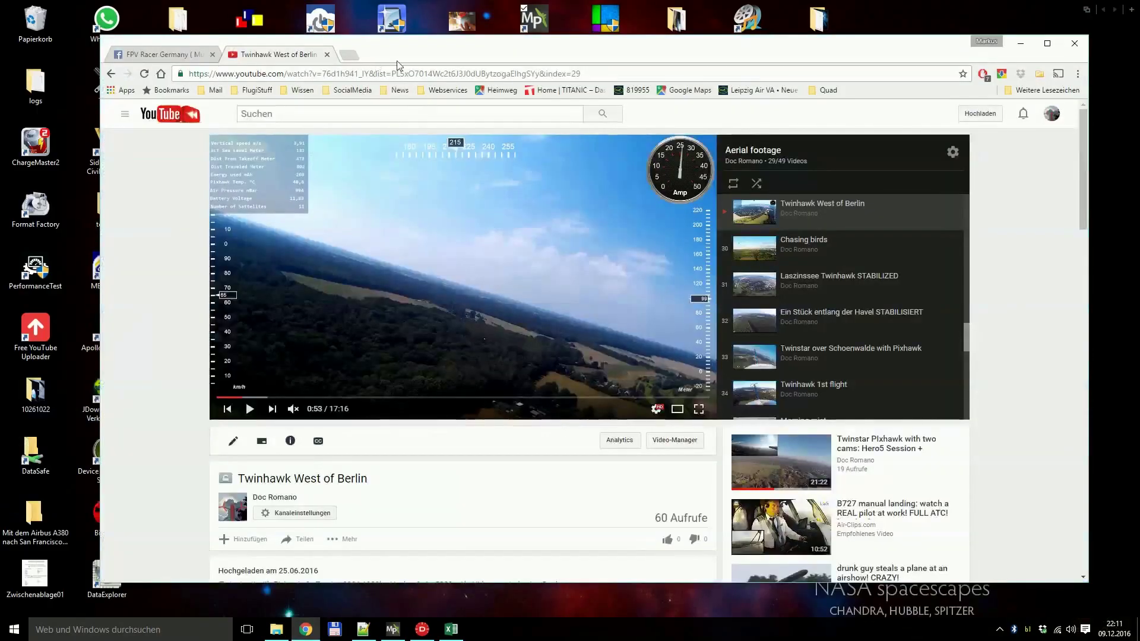
Step: Open dashware.net in a new browser tab and view its DashWare download page with the licence agreement
{"action": "left_click", "coordinate": [352, 54]}
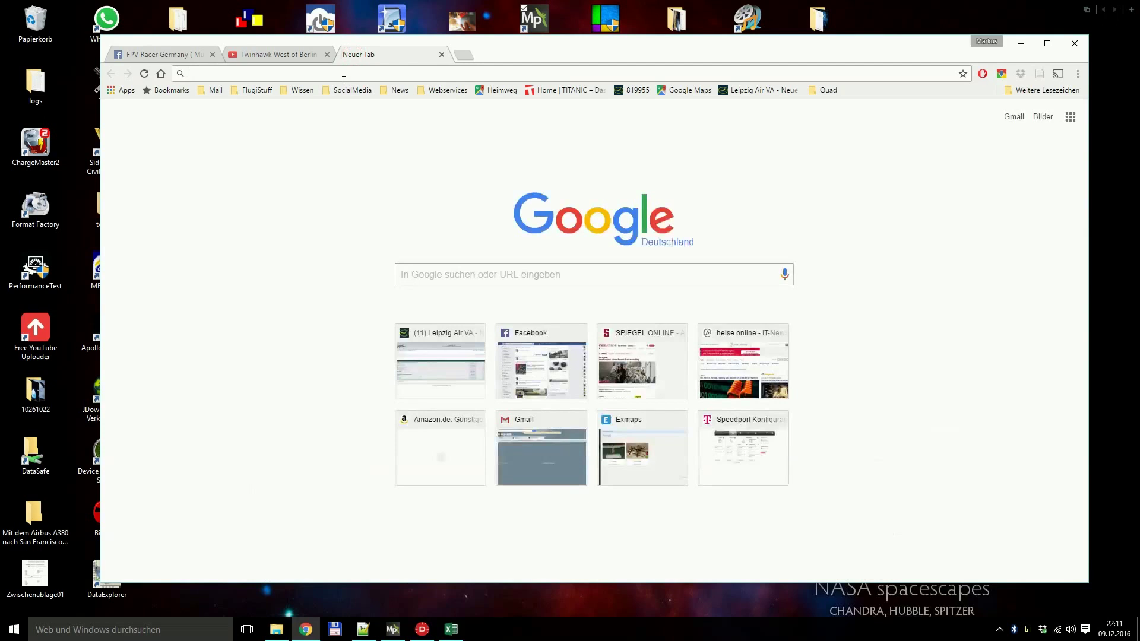
{"action": "type", "text": "dash"}
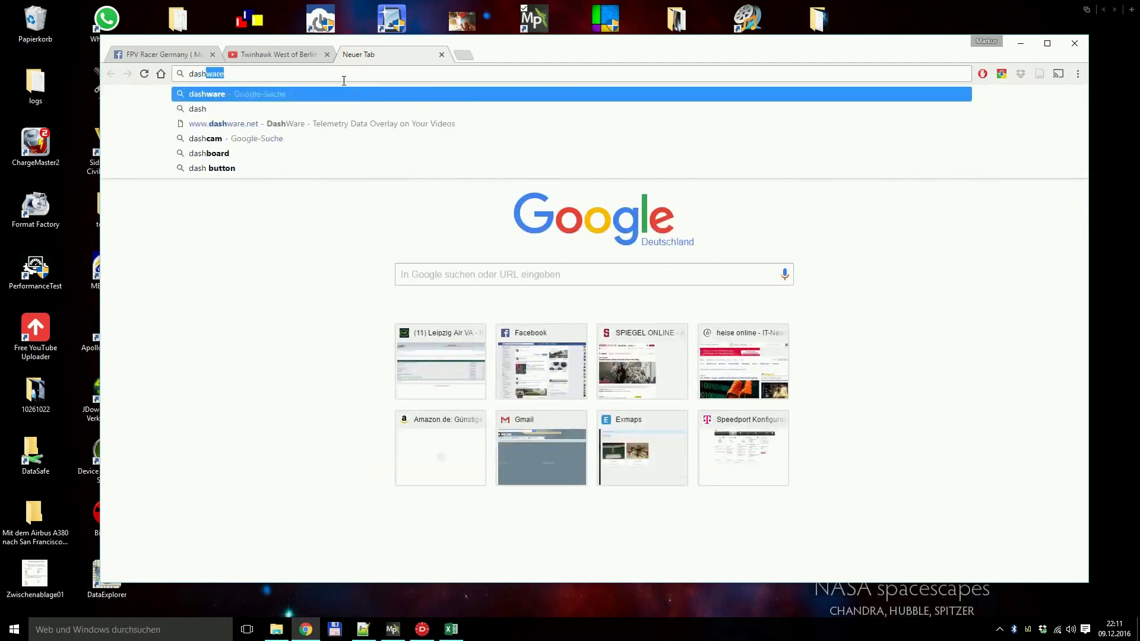
{"action": "type", "text": "ware.net"}
{"action": "key", "text": "Return"}
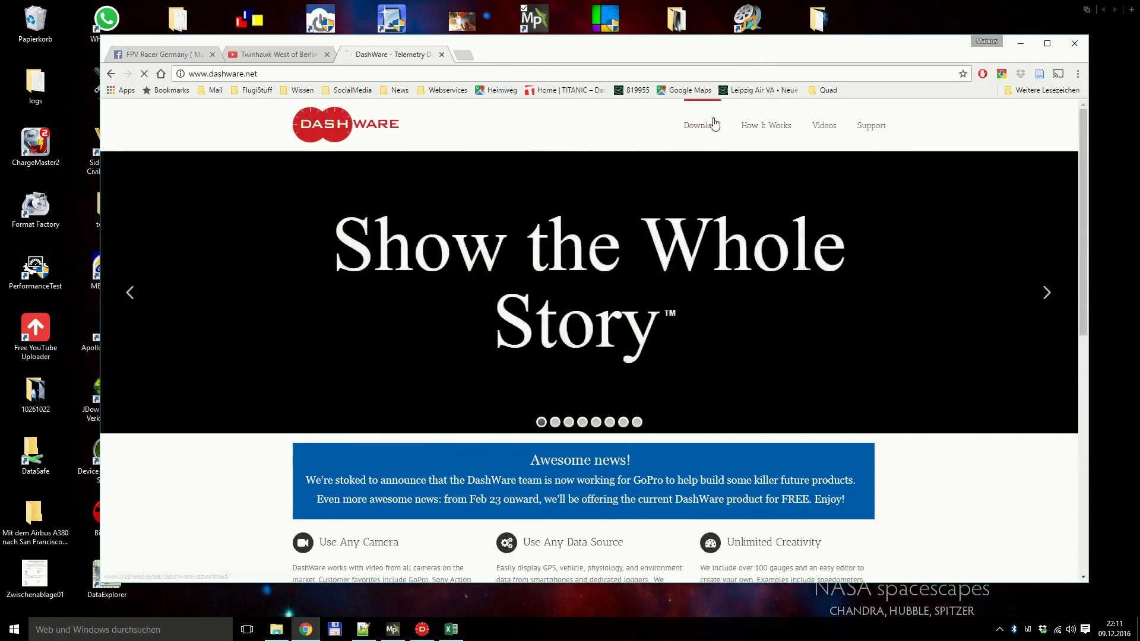
{"action": "left_click", "coordinate": [713, 125]}
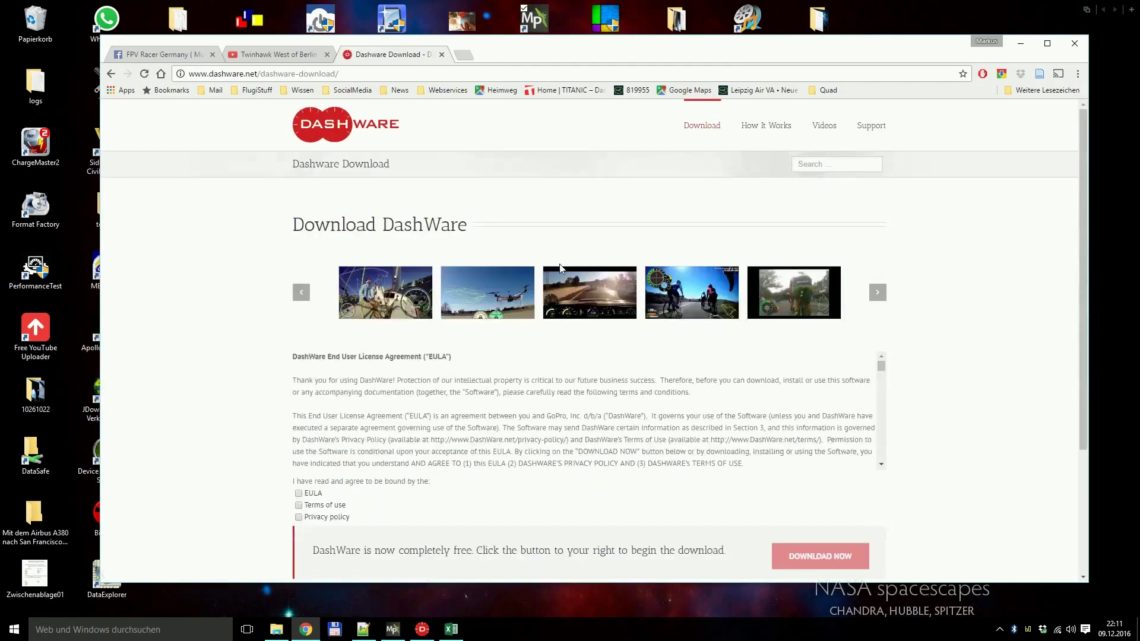
{"action": "scroll", "coordinate": [586, 298], "scroll_direction": "down", "scroll_amount": 3}
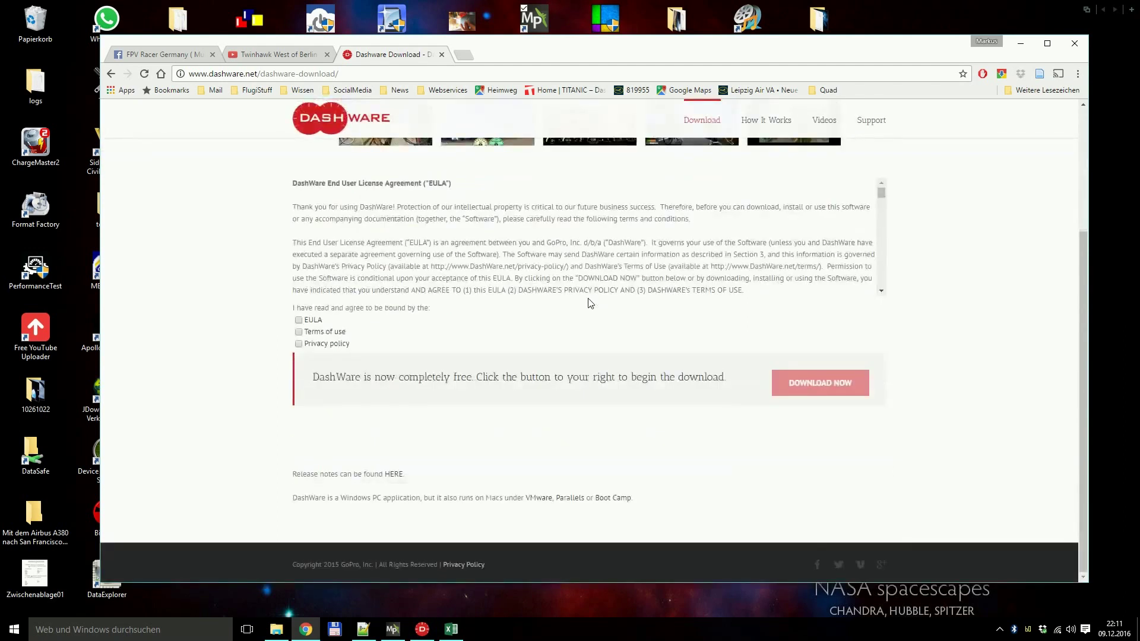
{"action": "scroll", "coordinate": [590, 303], "scroll_direction": "up", "scroll_amount": 3}
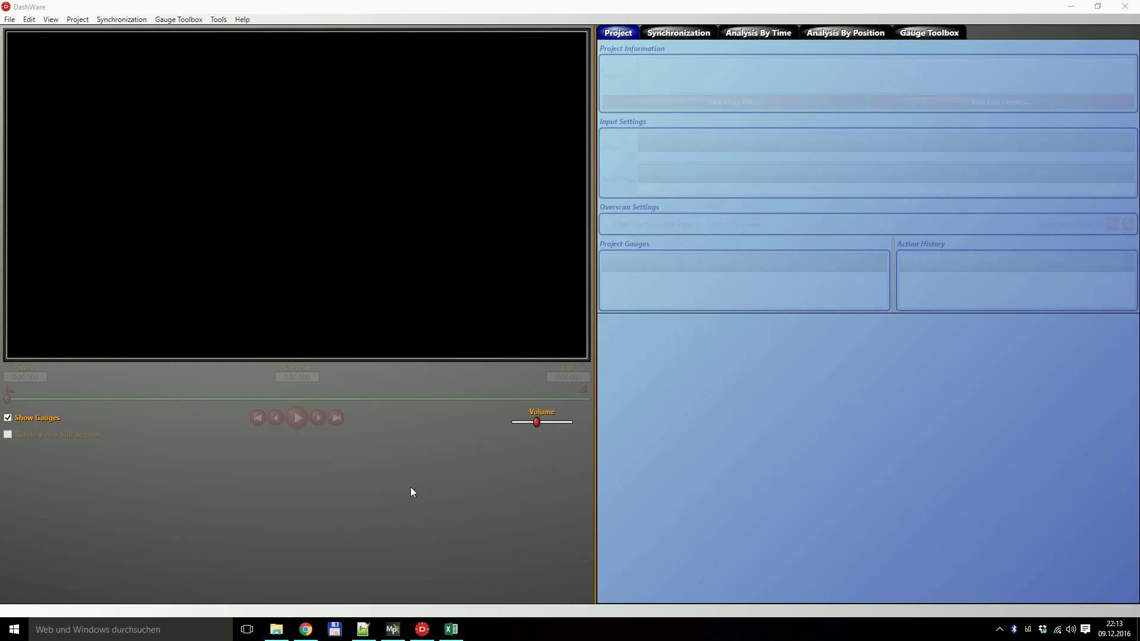
Step: Examine the LOG_BITMASK bits and values in the browser's ArduPilot parameter list, close the Facebook tab, and return to Mission Planner
{"action": "left_click", "coordinate": [393, 629]}
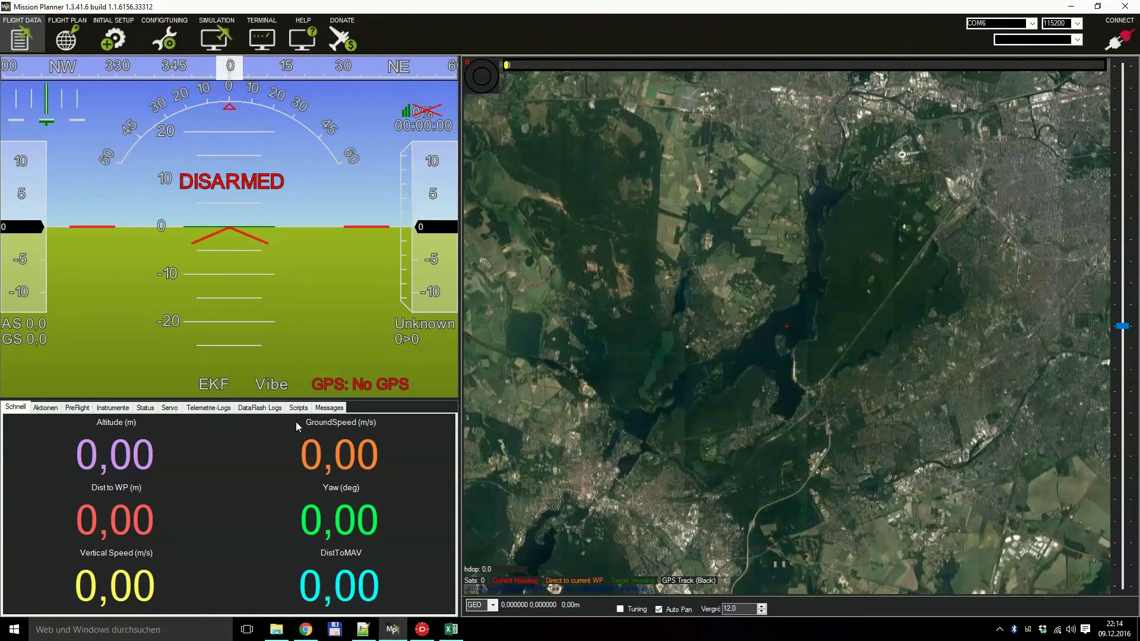
{"action": "key", "text": "alt+Tab"}
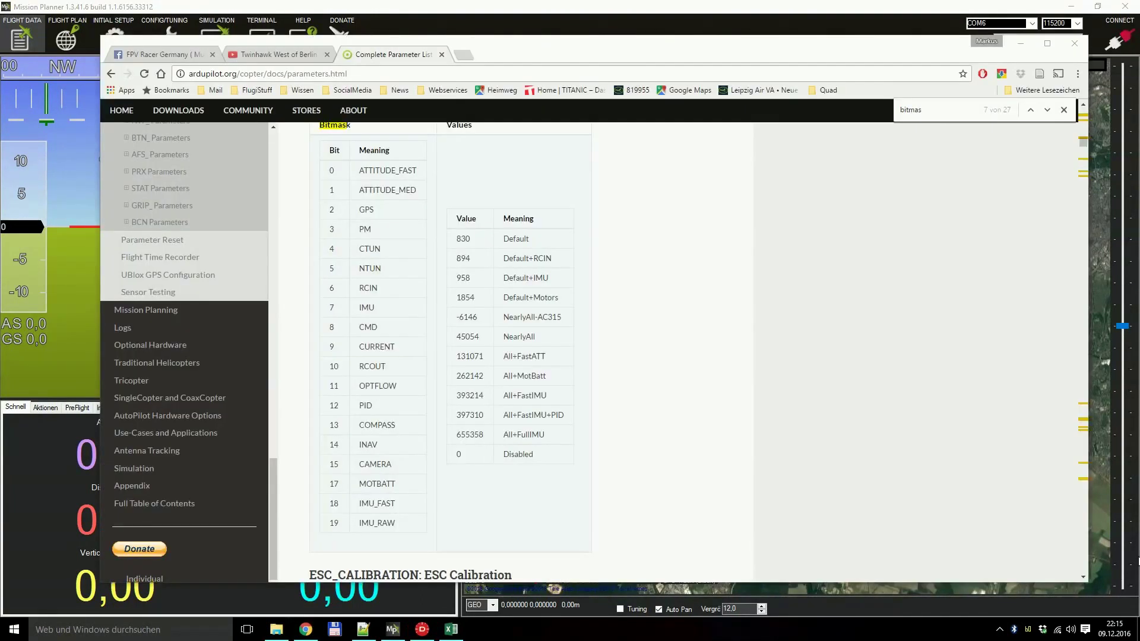
{"action": "scroll", "coordinate": [709, 353], "scroll_direction": "up", "scroll_amount": 1}
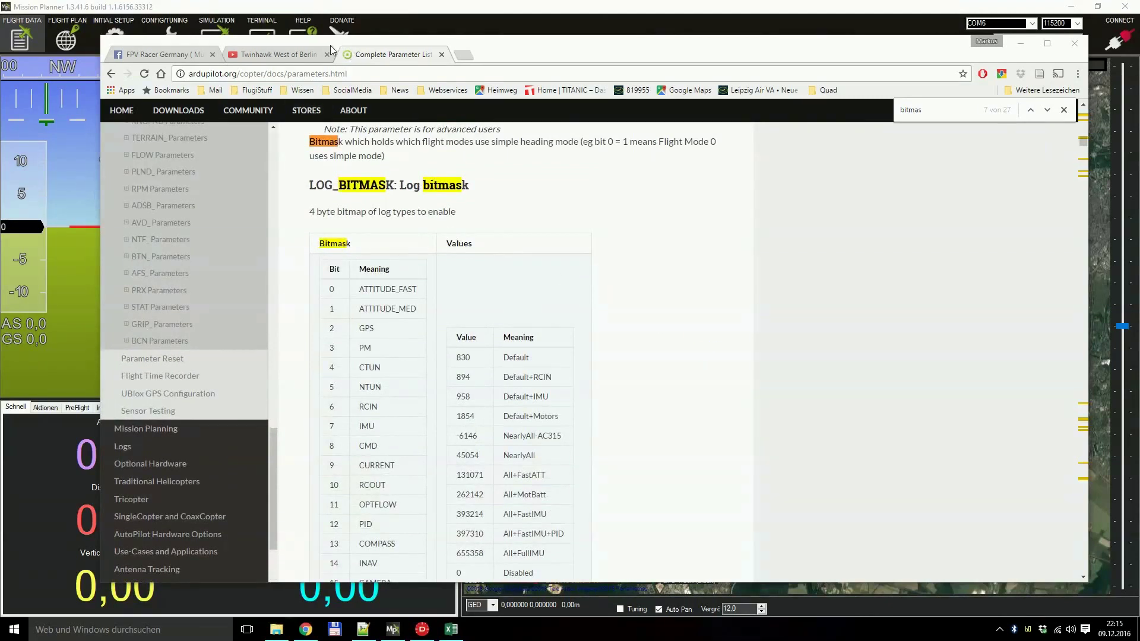
{"action": "left_click", "coordinate": [211, 55]}
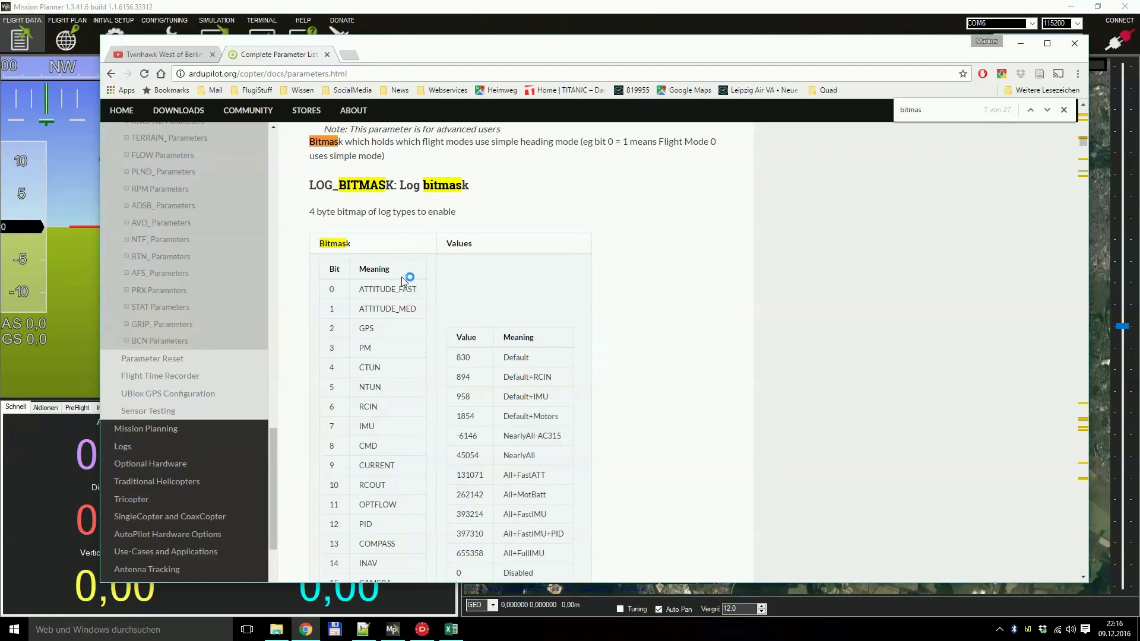
{"action": "scroll", "coordinate": [552, 329], "scroll_direction": "down", "scroll_amount": 2}
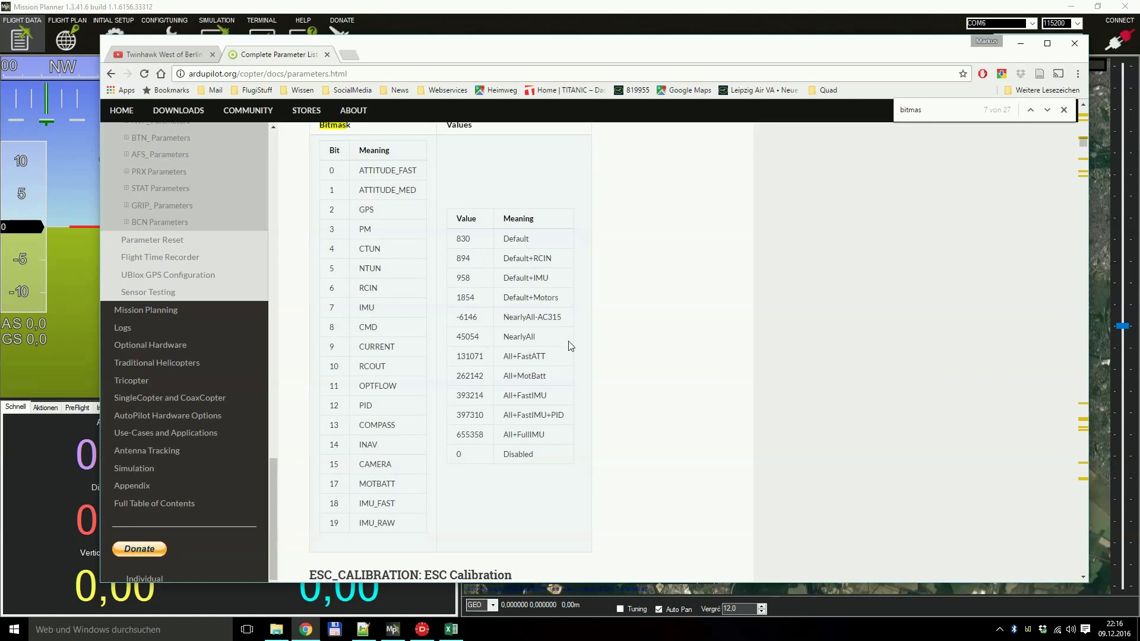
{"action": "left_click", "coordinate": [1021, 42]}
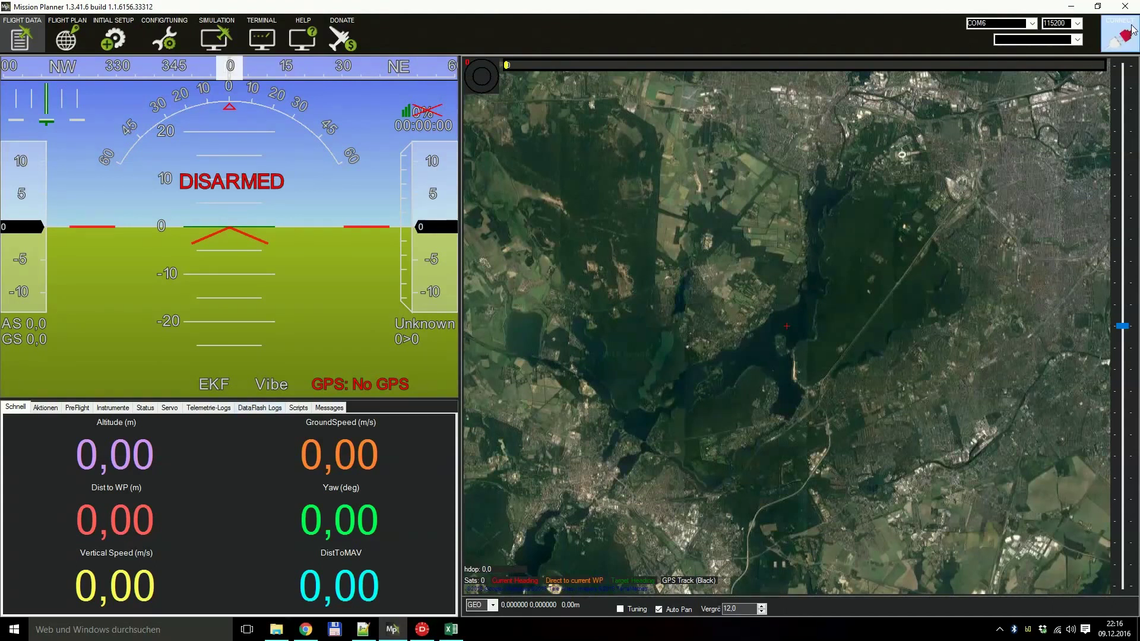
Step: View the DataFlash log download via MAVLink in Mission Planner, and close its Log window
{"action": "left_click", "coordinate": [260, 409]}
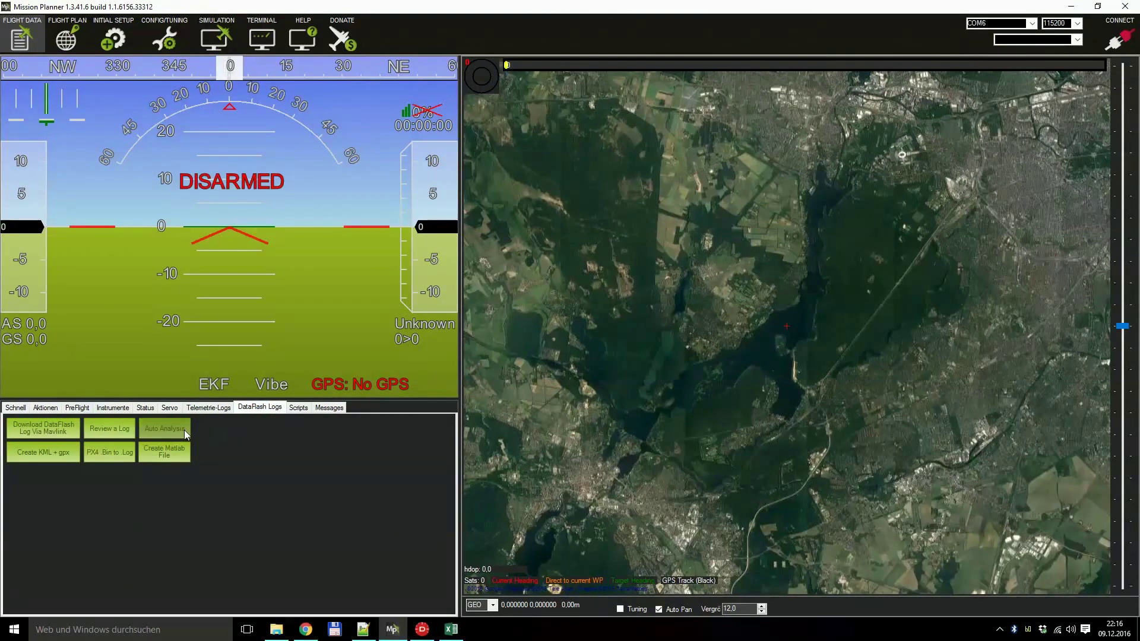
{"action": "left_click", "coordinate": [62, 432]}
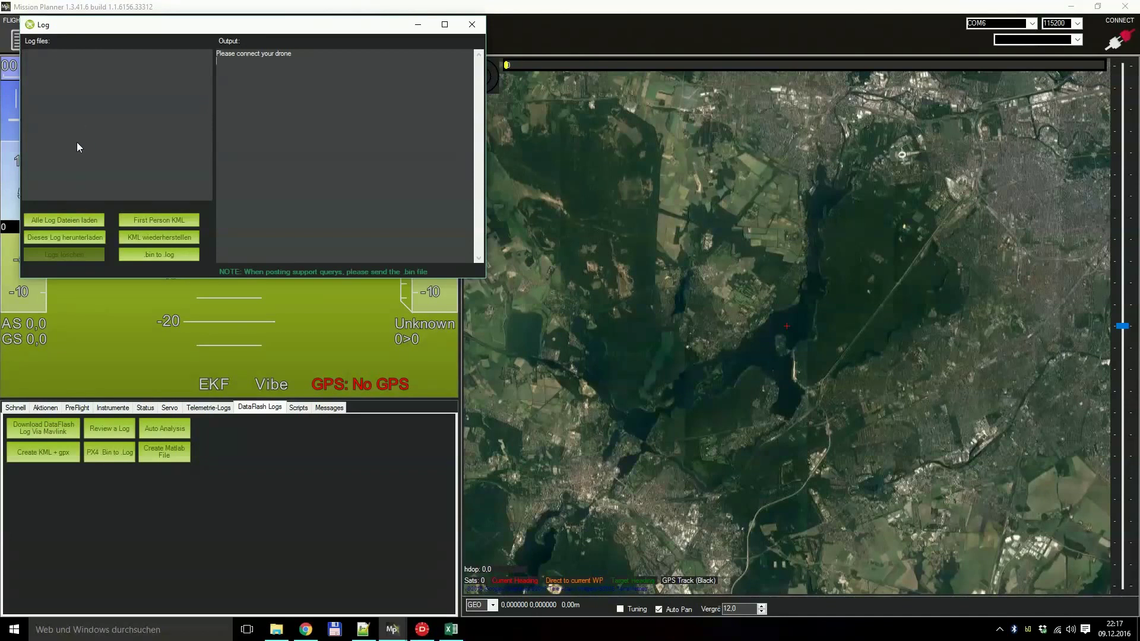
{"action": "left_click", "coordinate": [471, 25]}
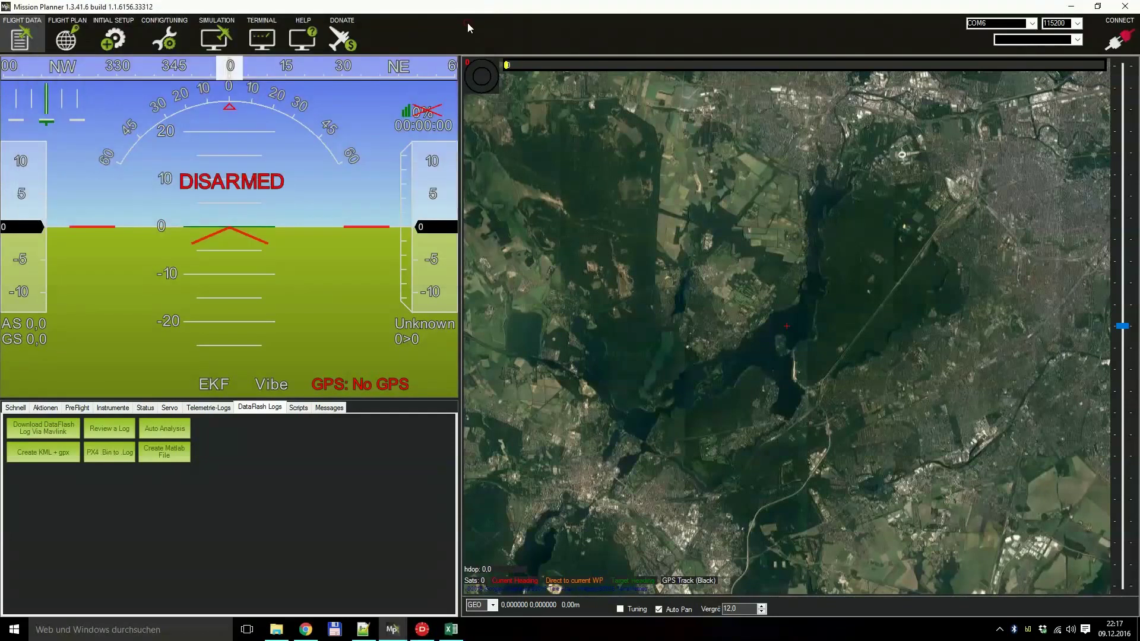
{"action": "left_click", "coordinate": [184, 429]}
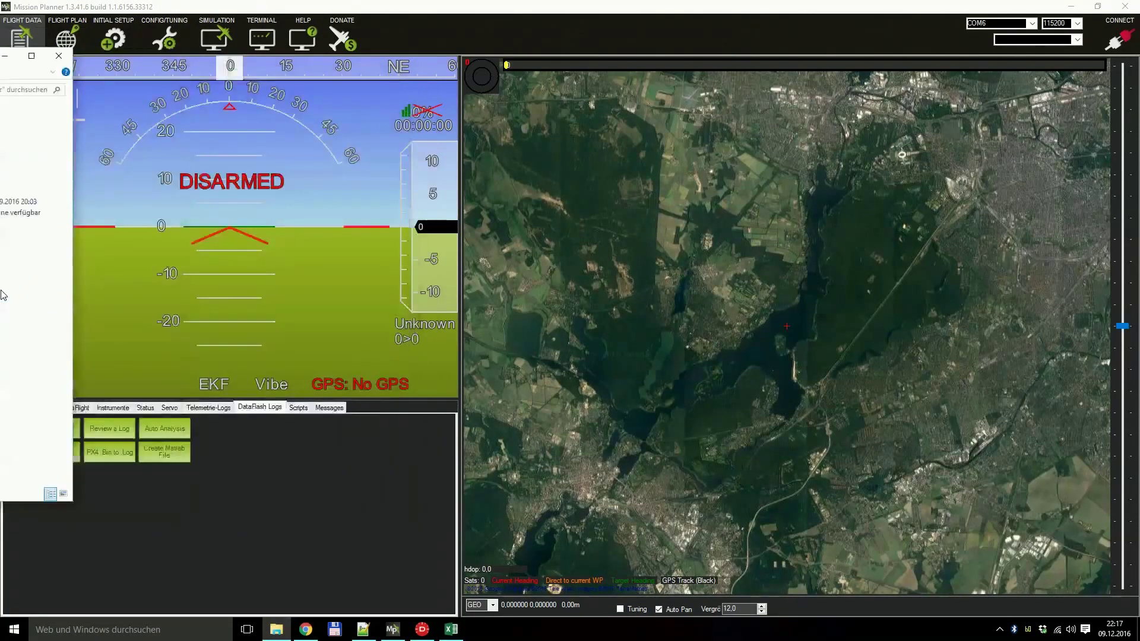
{"action": "left_click_drag", "start_coordinate": [30, 68], "coordinate": [456, 98]}
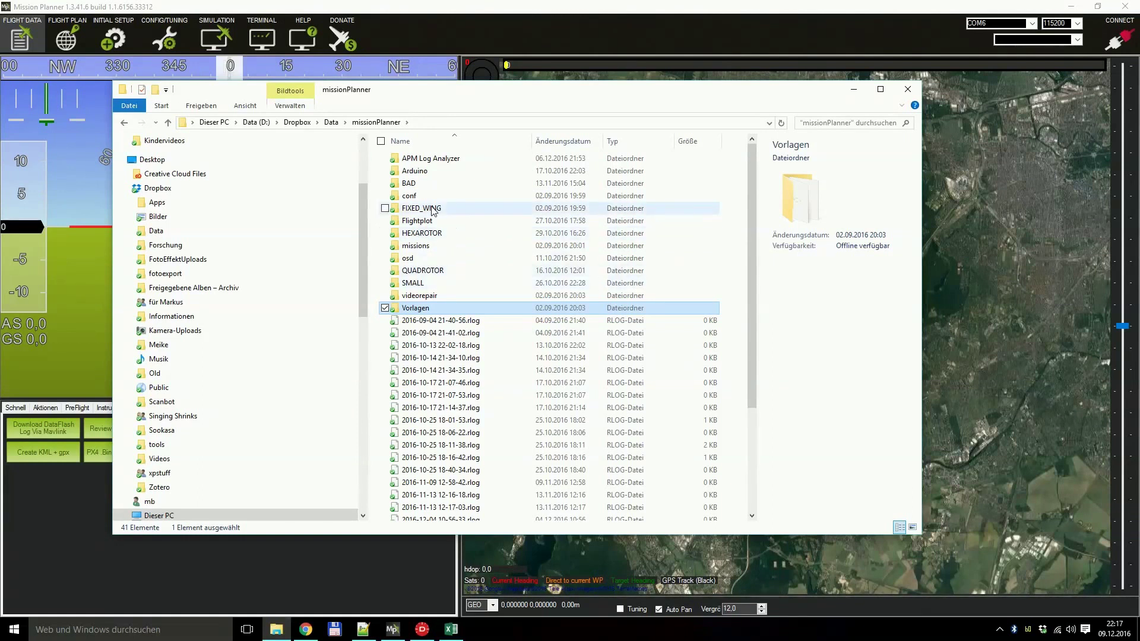
{"action": "double_click", "coordinate": [468, 209]}
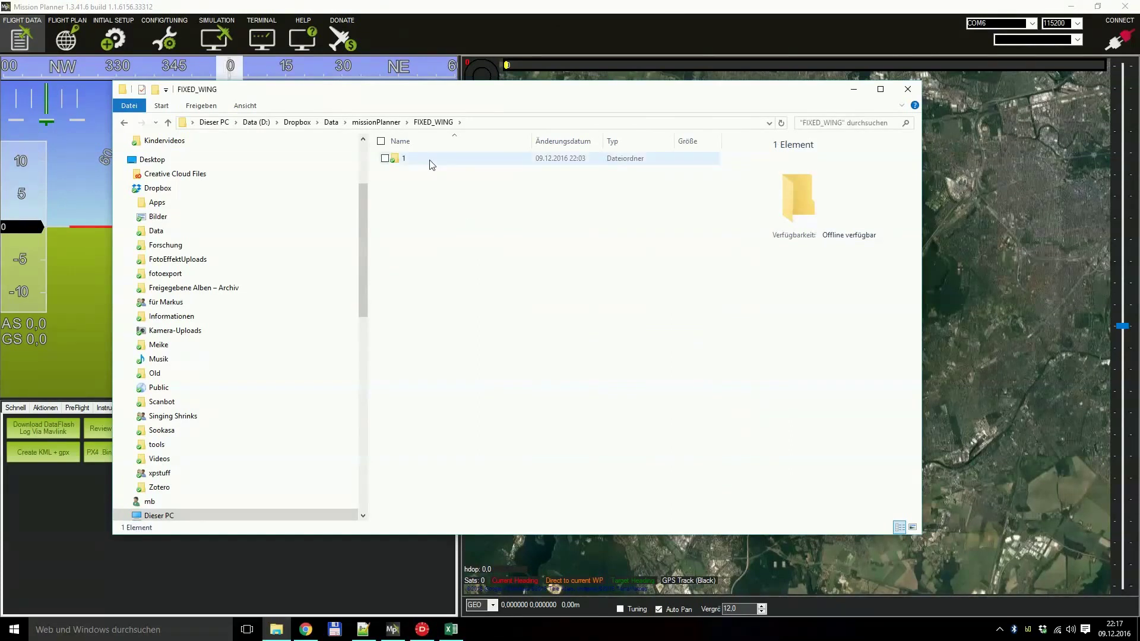
{"action": "double_click", "coordinate": [495, 161]}
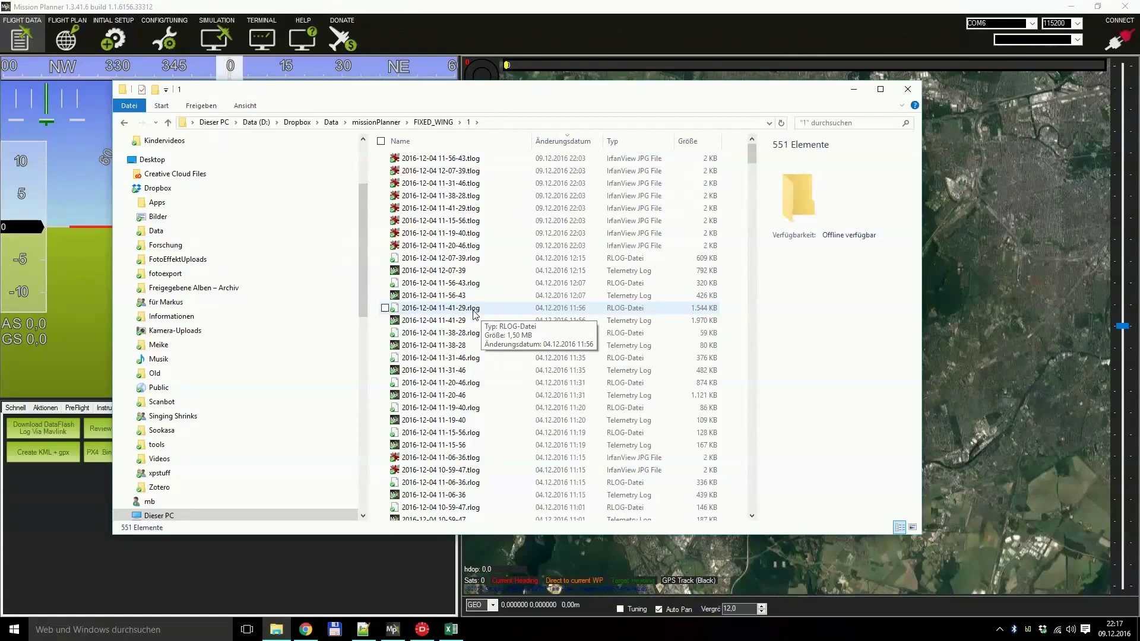
{"action": "scroll", "coordinate": [499, 315], "scroll_direction": "down", "scroll_amount": 4}
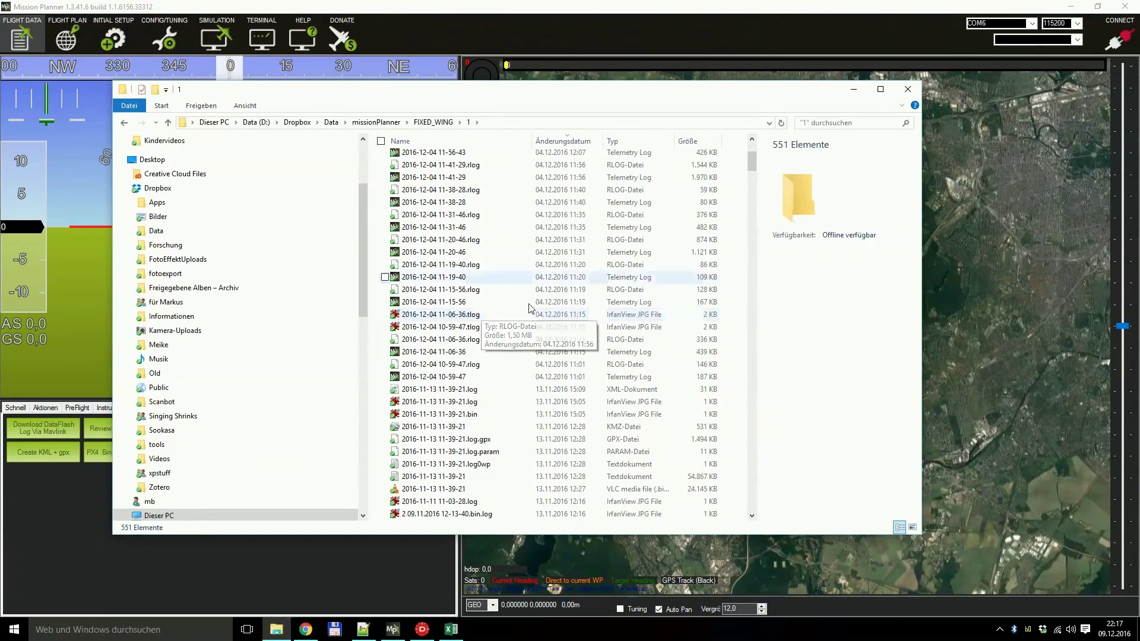
{"action": "scroll", "coordinate": [522, 300], "scroll_direction": "down", "scroll_amount": 3}
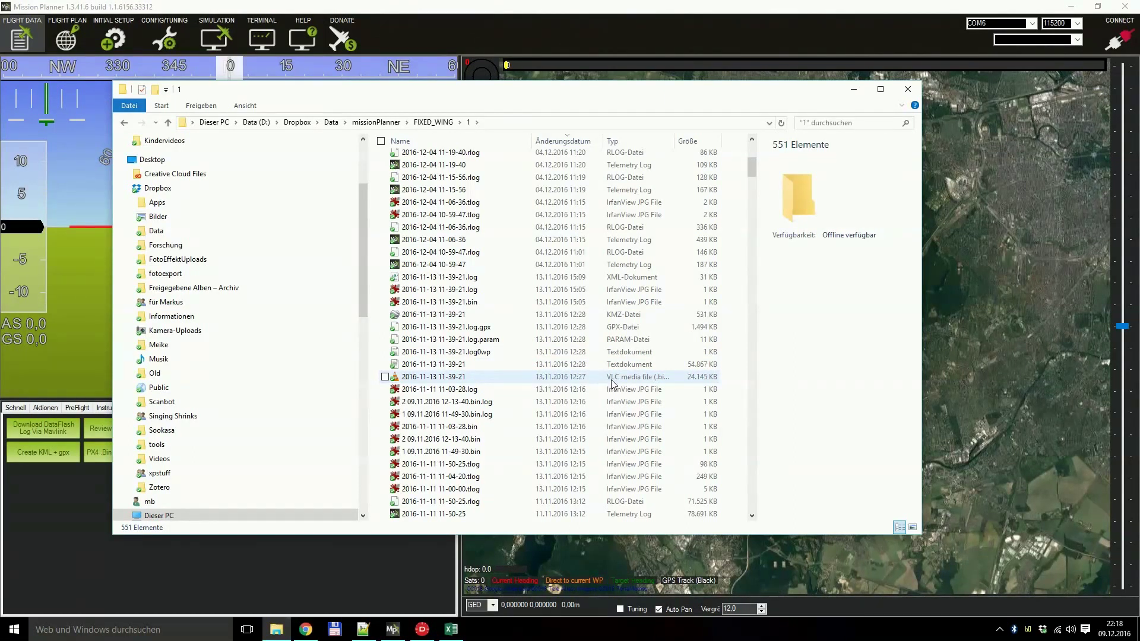
{"action": "left_click", "coordinate": [496, 366]}
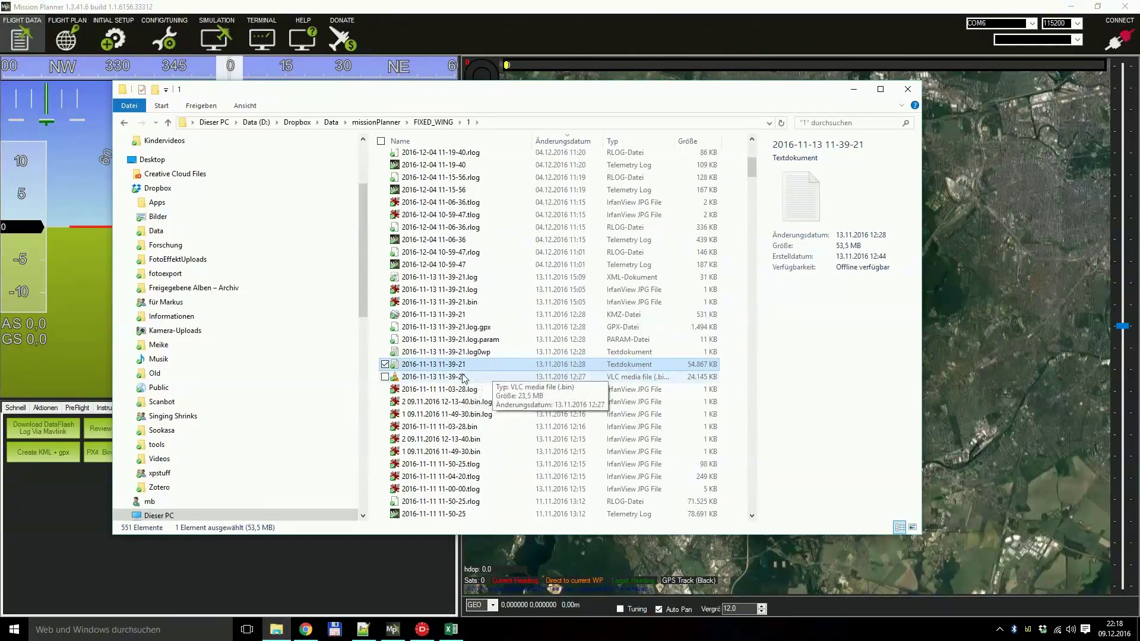
{"action": "key", "text": "alt+F4"}
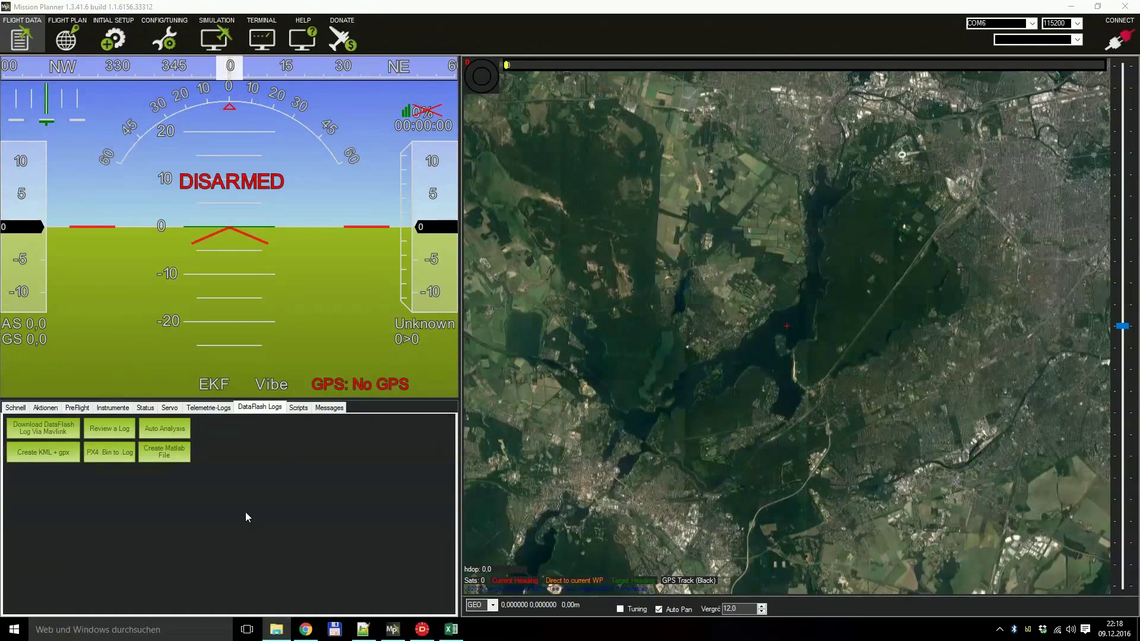
Step: Start the PX4 Bin-to-Log conversion and choose a binary log from the Dropbox/Data/missionPlanner/HEXAROTOR/1 folder
{"action": "left_click", "coordinate": [107, 458]}
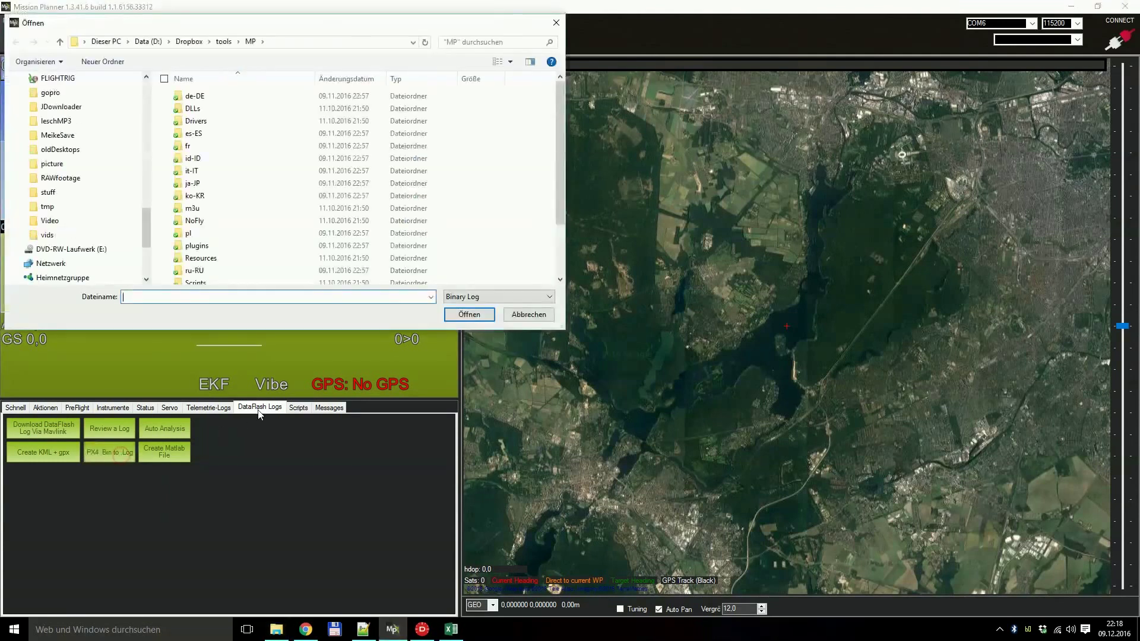
{"action": "scroll", "coordinate": [126, 115], "scroll_direction": "up", "scroll_amount": 10}
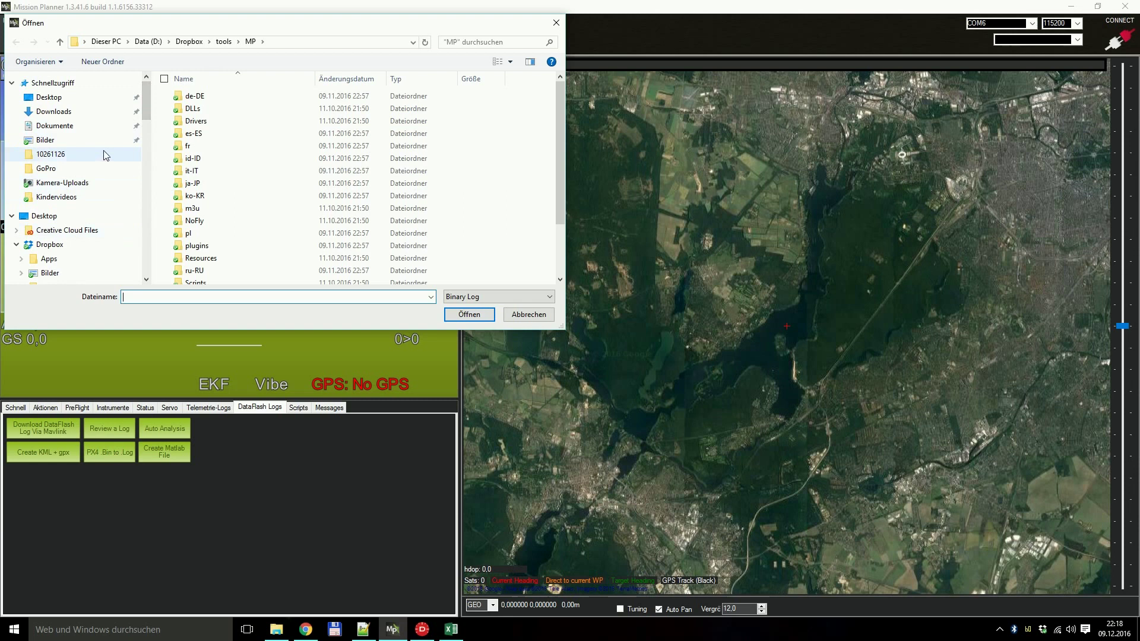
{"action": "scroll", "coordinate": [128, 220], "scroll_direction": "down", "scroll_amount": 1}
{"action": "scroll", "coordinate": [134, 230], "scroll_direction": "down", "scroll_amount": 2}
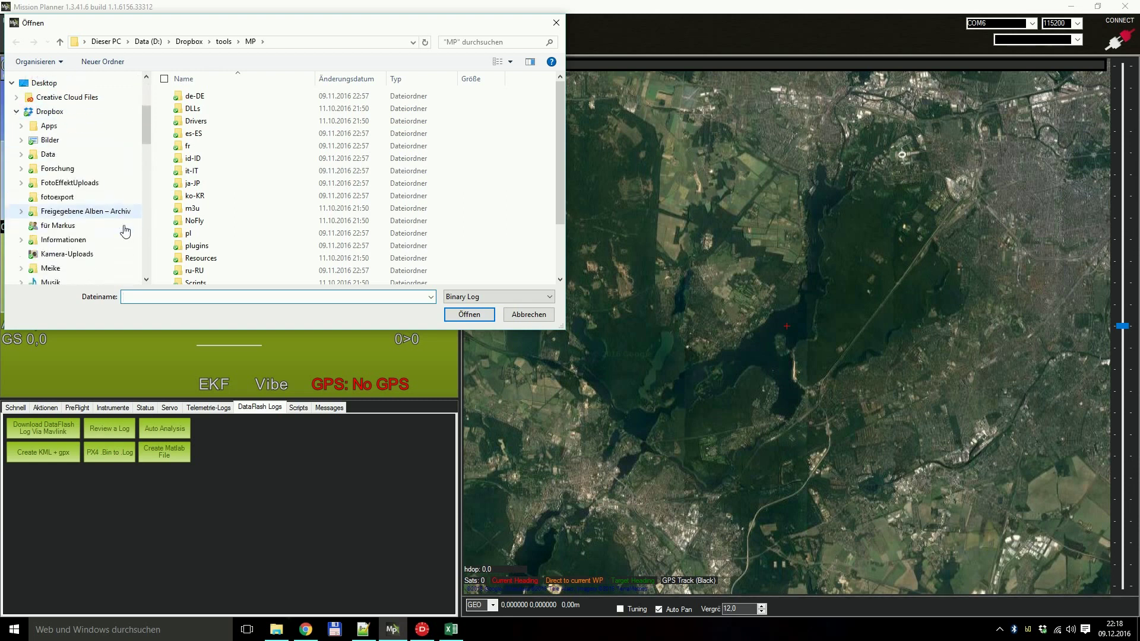
{"action": "left_click", "coordinate": [69, 154]}
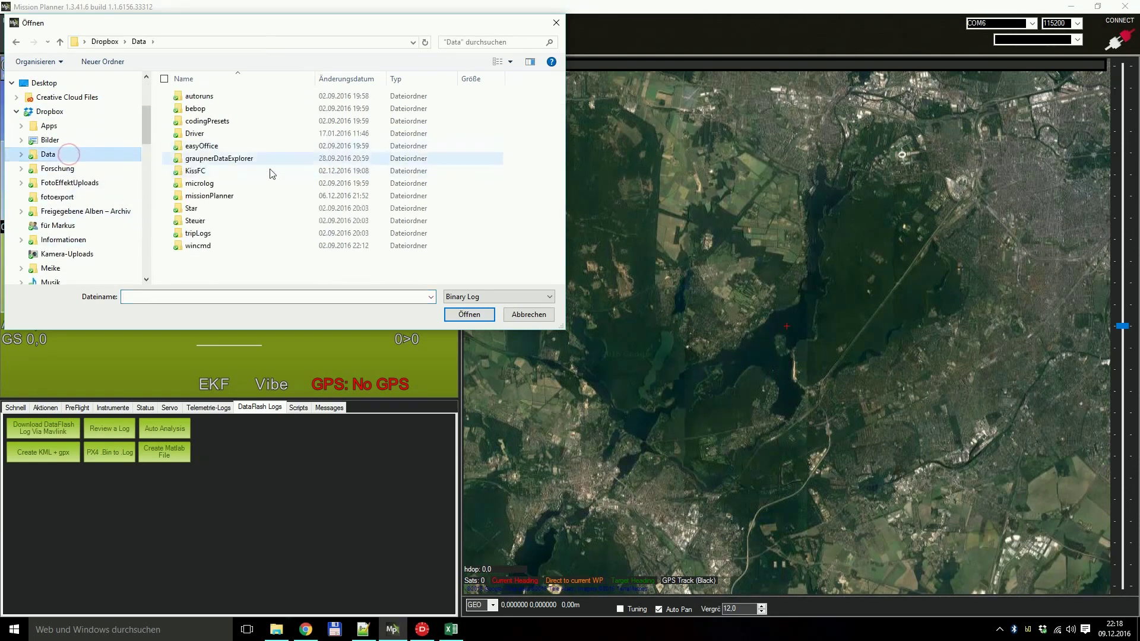
{"action": "double_click", "coordinate": [252, 197]}
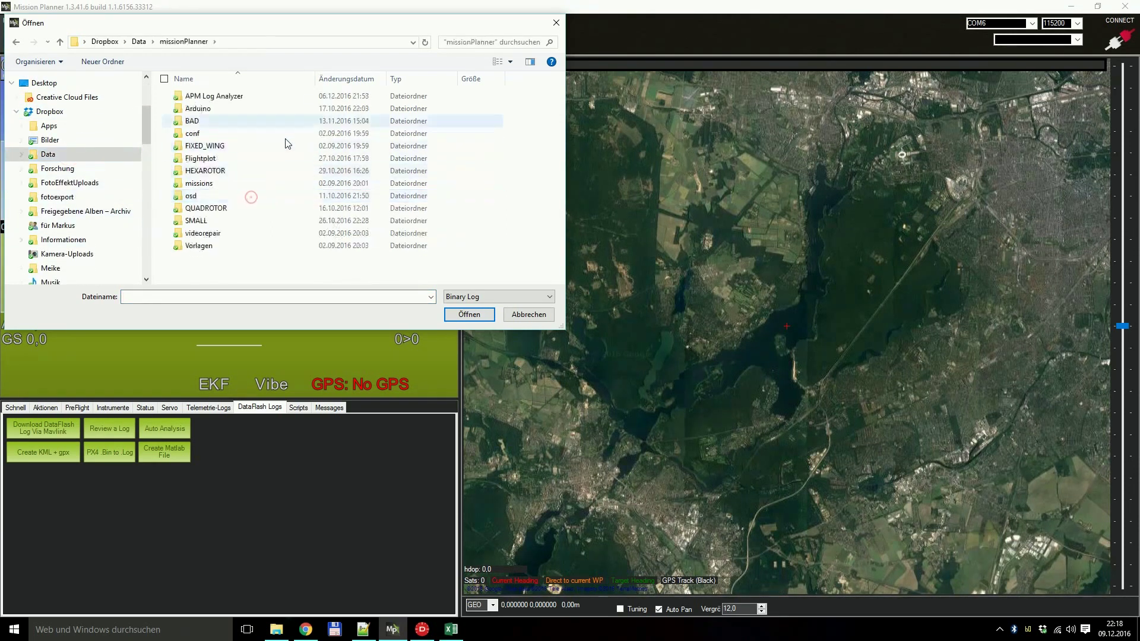
{"action": "double_click", "coordinate": [267, 174]}
{"action": "double_click", "coordinate": [234, 96]}
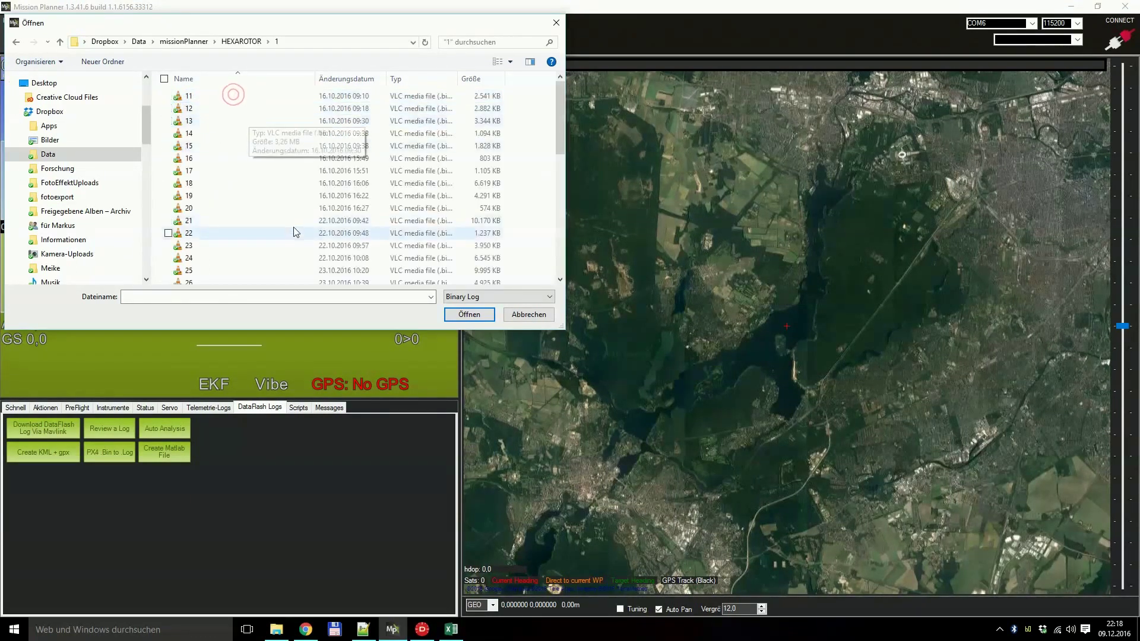
{"action": "double_click", "coordinate": [275, 176]}
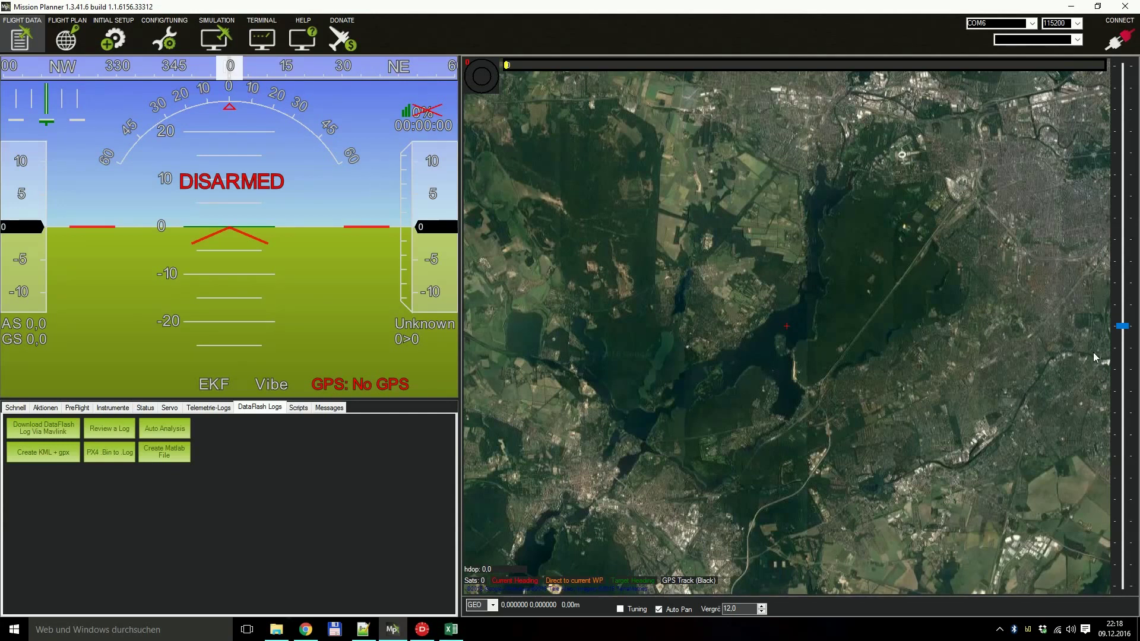
Step: Switch to Excel, start a text import at cell A1 of Book1, and browse to Dropbox/Data/missionPlanner/FIXED_WING/1
{"action": "left_click", "coordinate": [1078, 17]}
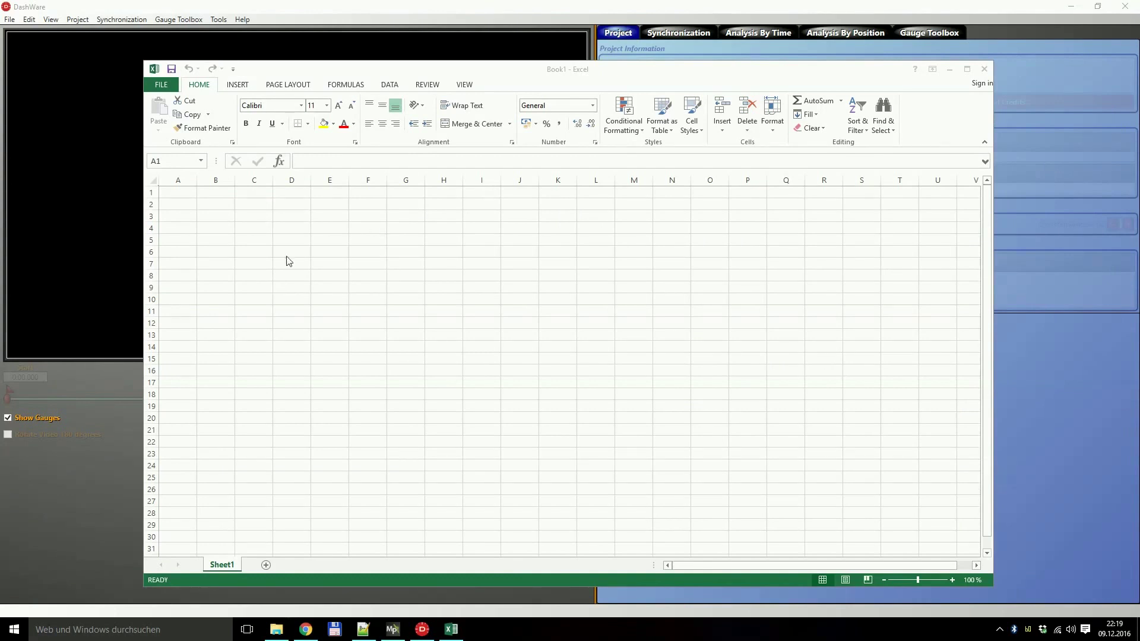
{"action": "left_click", "coordinate": [180, 192]}
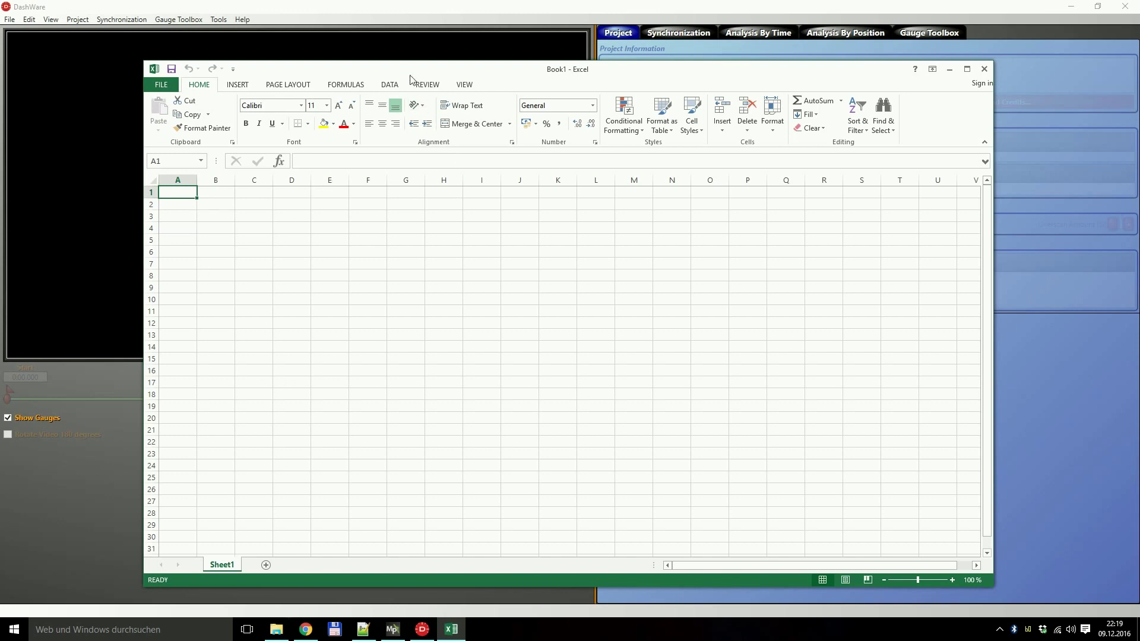
{"action": "left_click", "coordinate": [390, 85]}
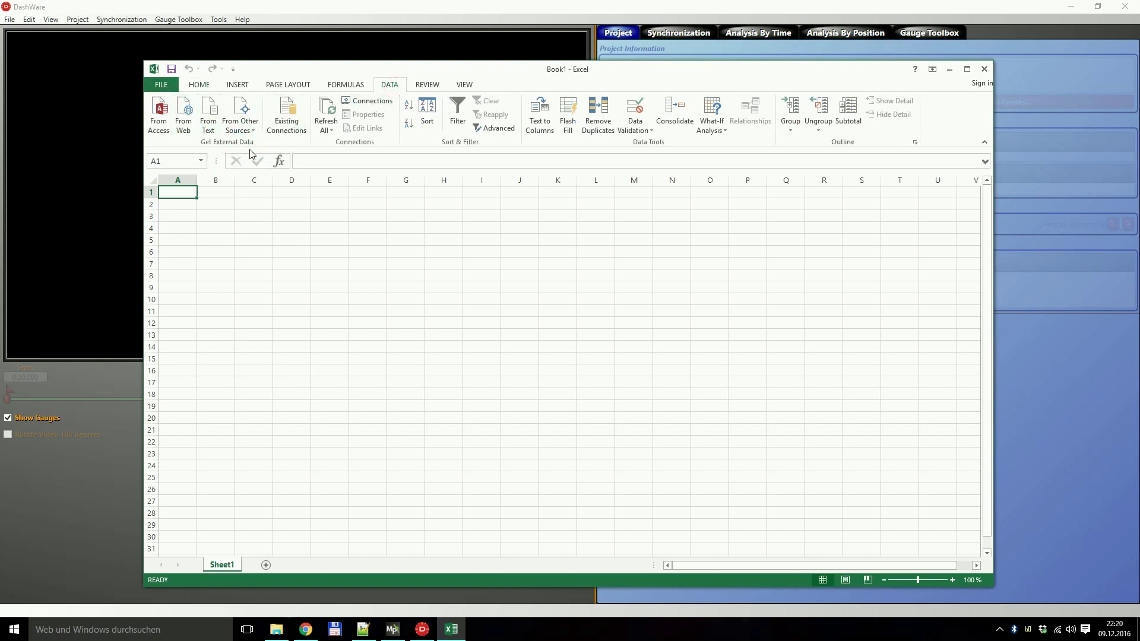
{"action": "left_click", "coordinate": [204, 119]}
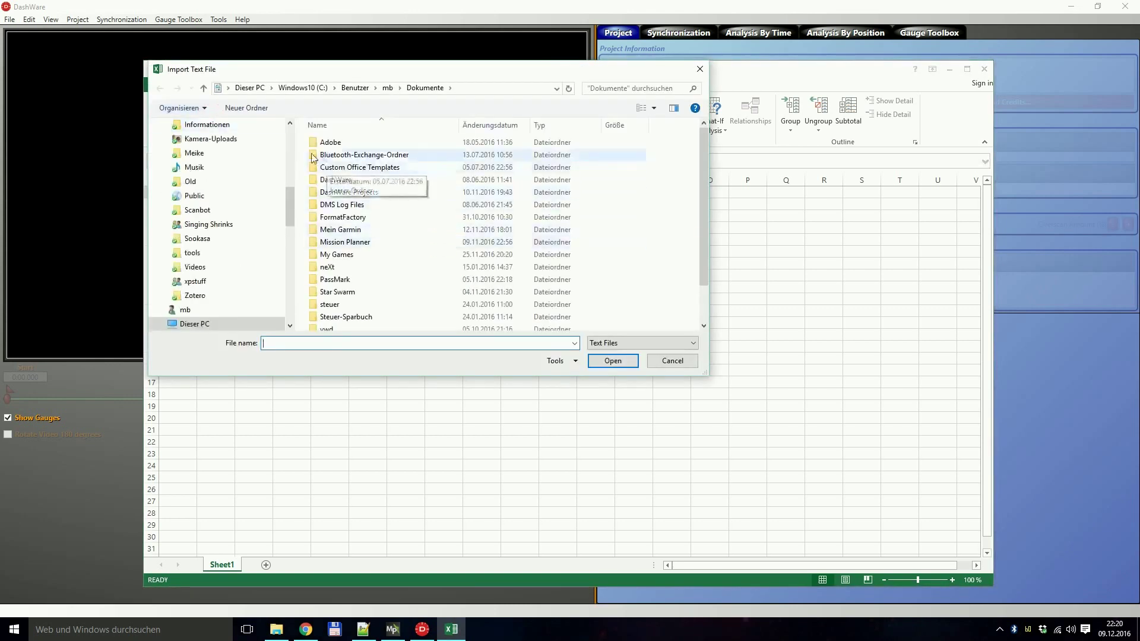
{"action": "left_click_drag", "start_coordinate": [288, 193], "coordinate": [248, 171]}
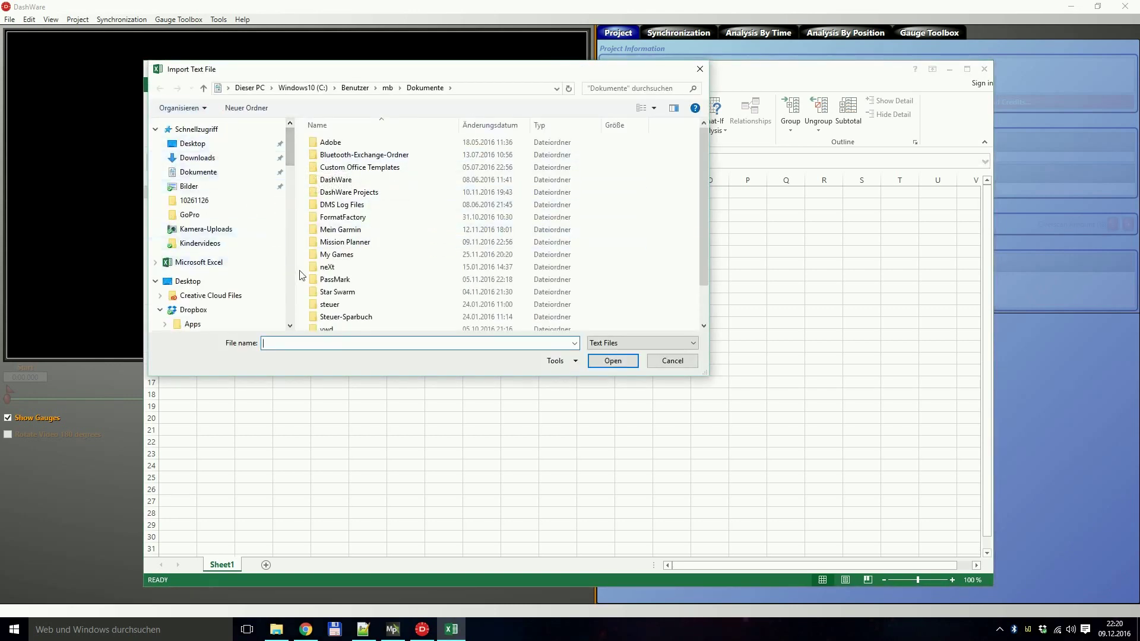
{"action": "scroll", "coordinate": [249, 209], "scroll_direction": "down", "scroll_amount": 2}
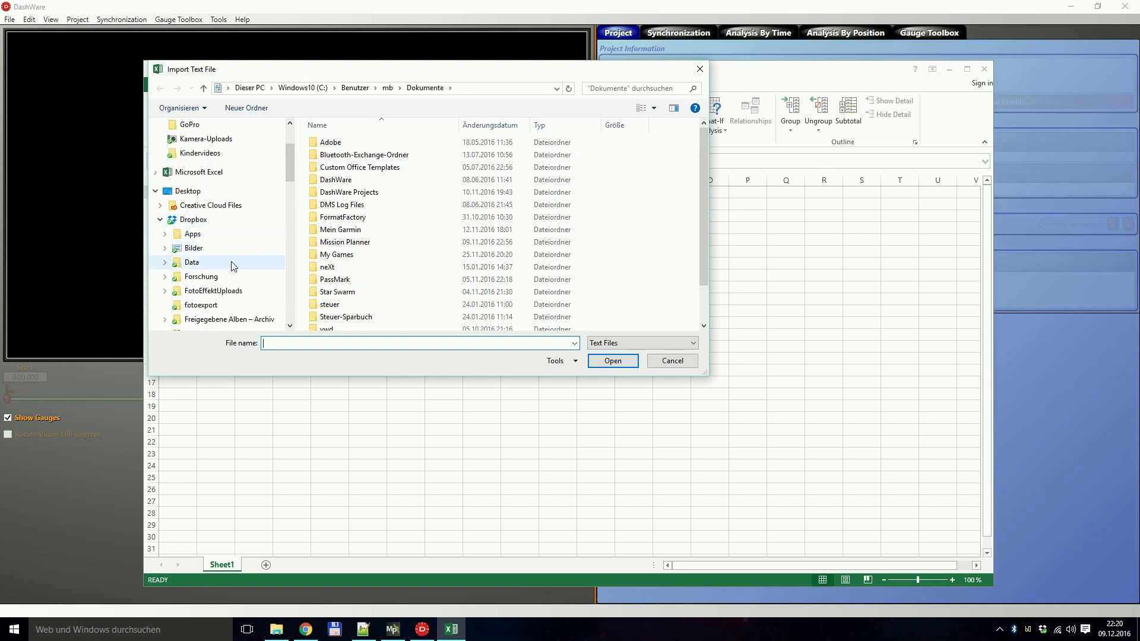
{"action": "left_click", "coordinate": [231, 262]}
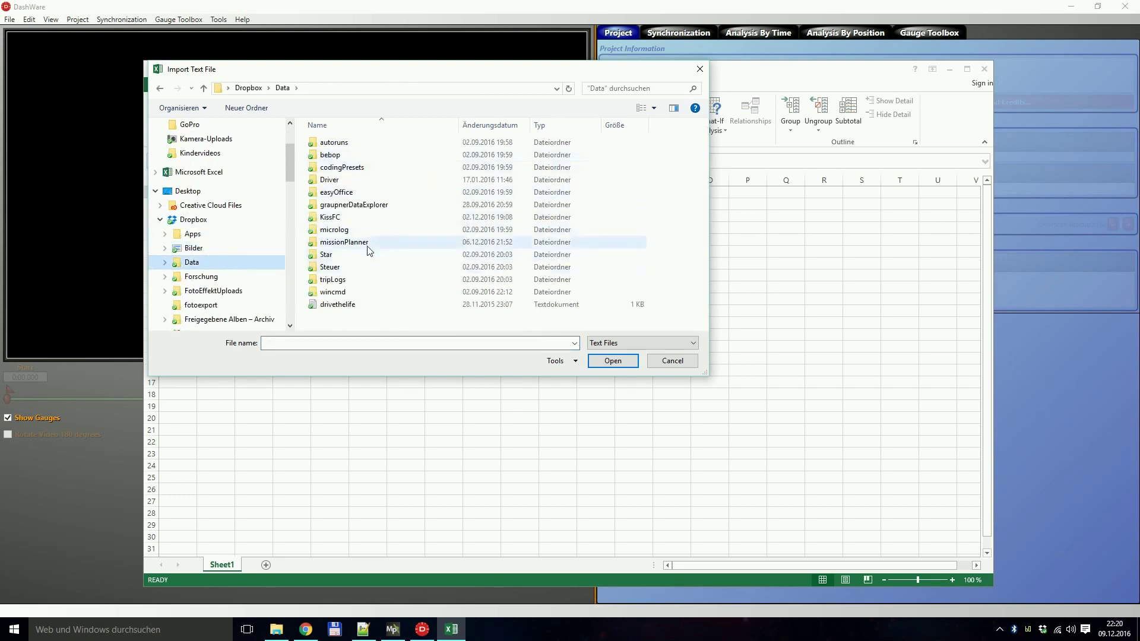
{"action": "double_click", "coordinate": [368, 244]}
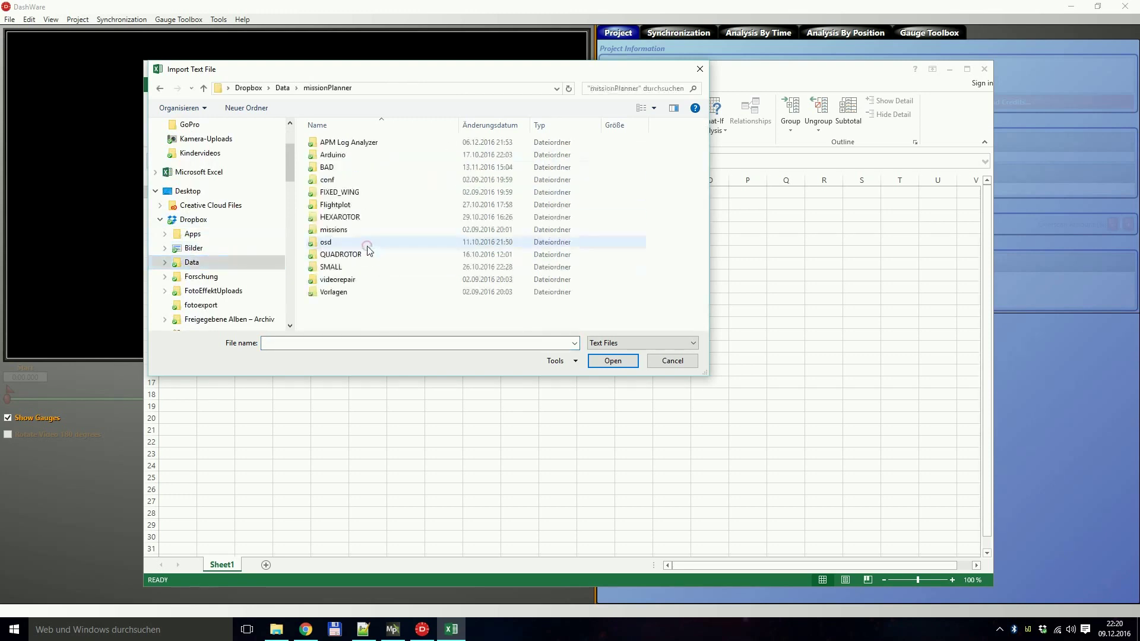
{"action": "double_click", "coordinate": [385, 196]}
{"action": "double_click", "coordinate": [361, 141]}
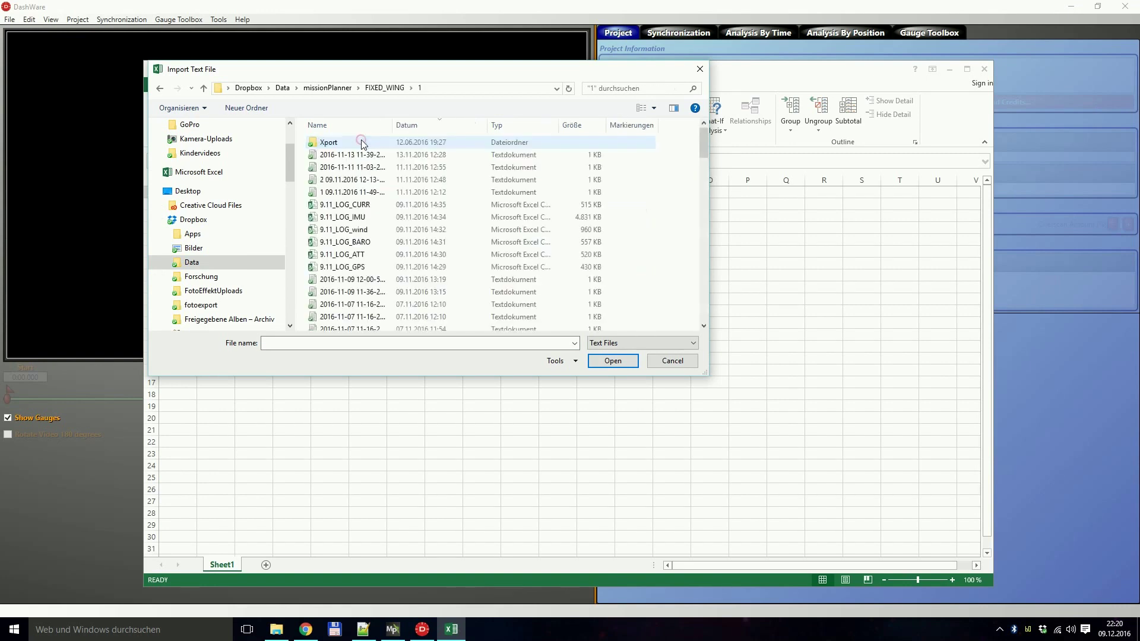
{"action": "left_click", "coordinate": [498, 344]}
{"action": "type", "text": "*"}
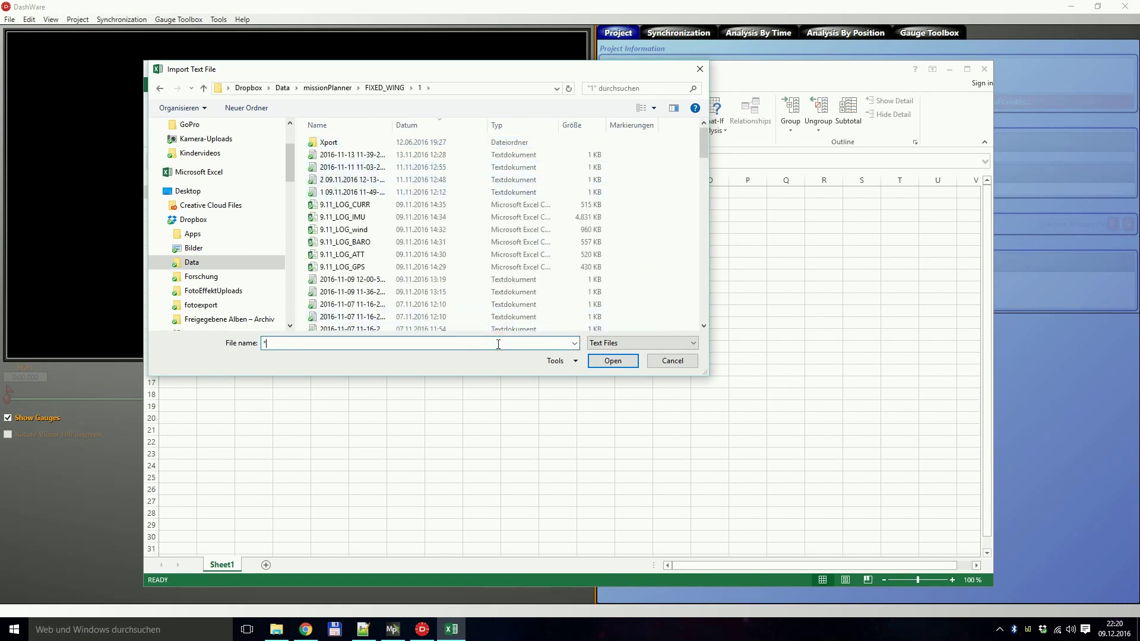
{"action": "key", "text": "Return"}
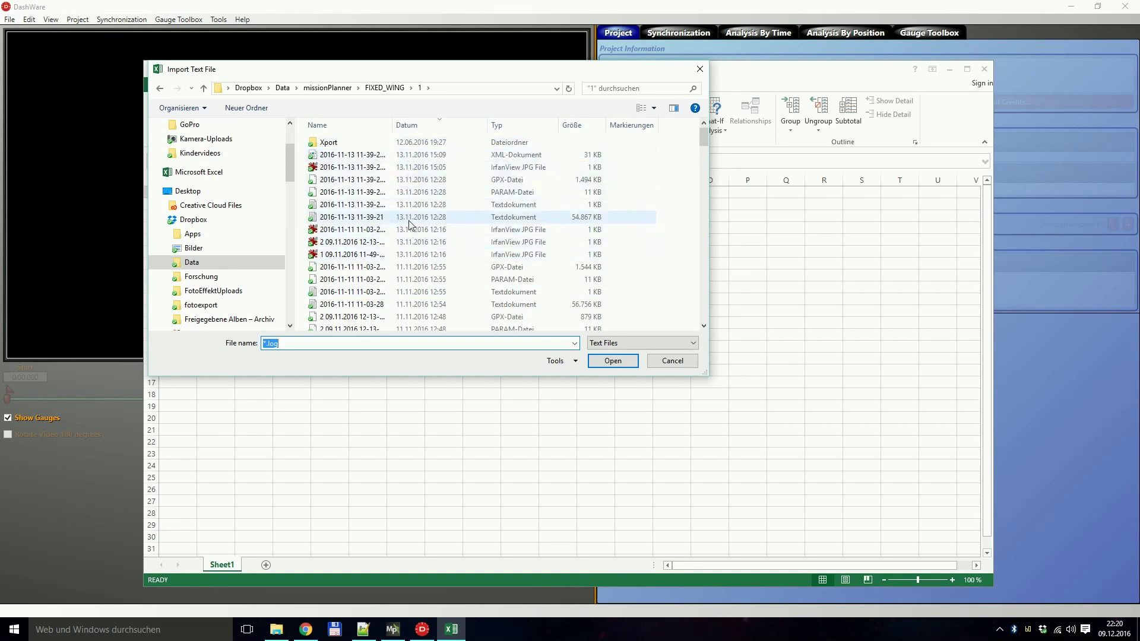
{"action": "left_click_drag", "start_coordinate": [392, 124], "coordinate": [429, 125]}
{"action": "left_click", "coordinate": [570, 221]}
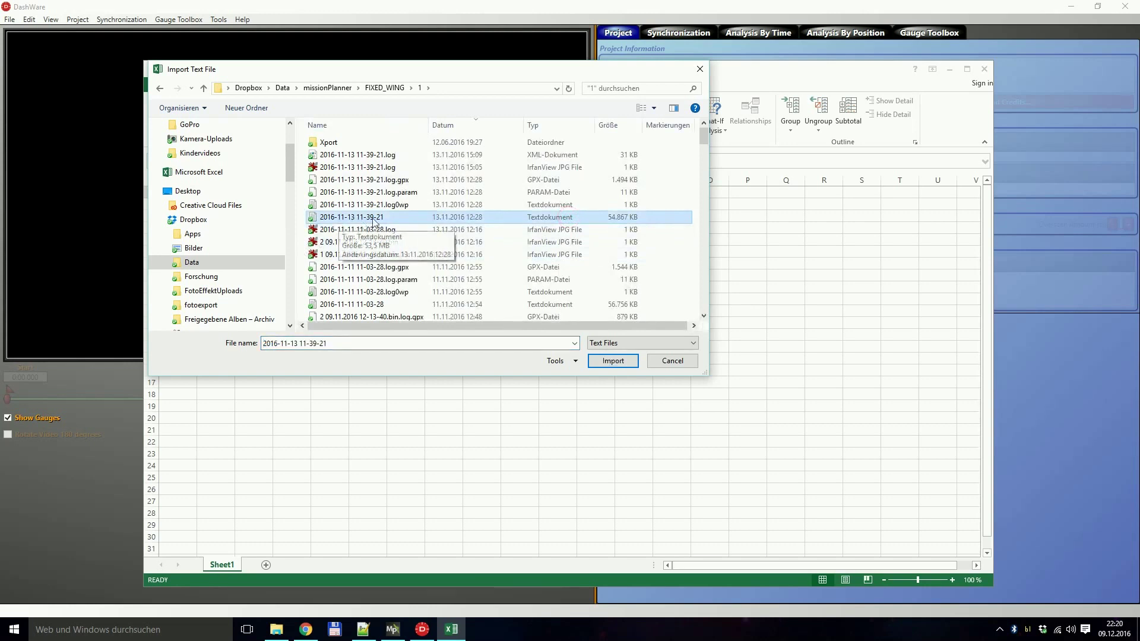
{"action": "left_click", "coordinate": [613, 361]}
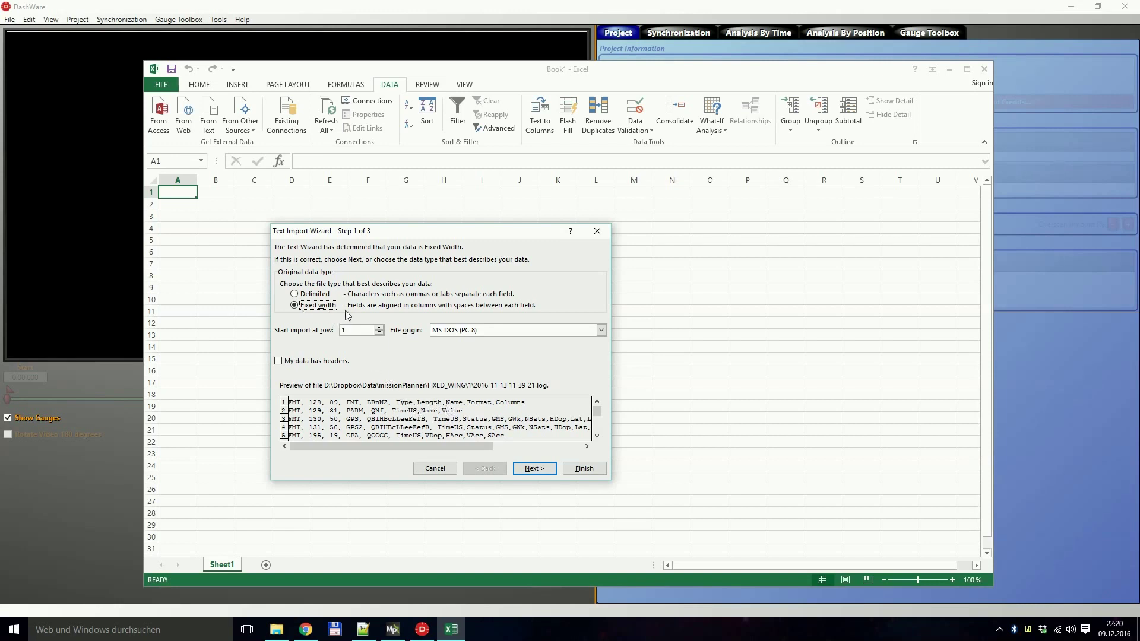
Step: Import the log as delimited text with comma as the only delimiter, placing it in the existing worksheet at $A$1
{"action": "left_click", "coordinate": [310, 297]}
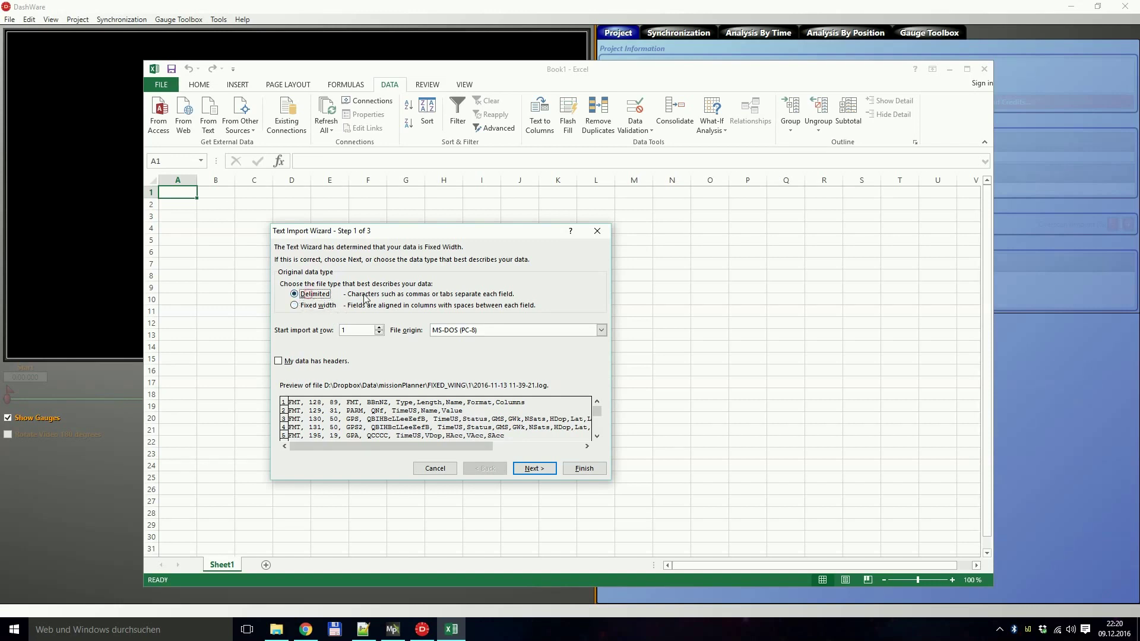
{"action": "left_click", "coordinate": [533, 468]}
{"action": "left_click", "coordinate": [283, 282]}
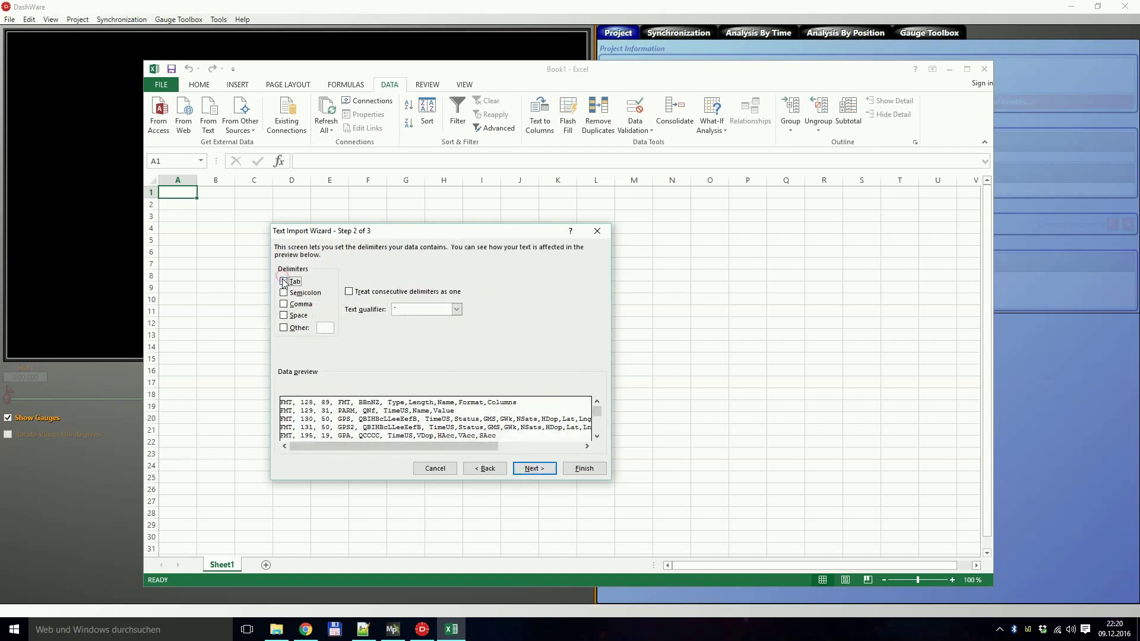
{"action": "left_click", "coordinate": [283, 304]}
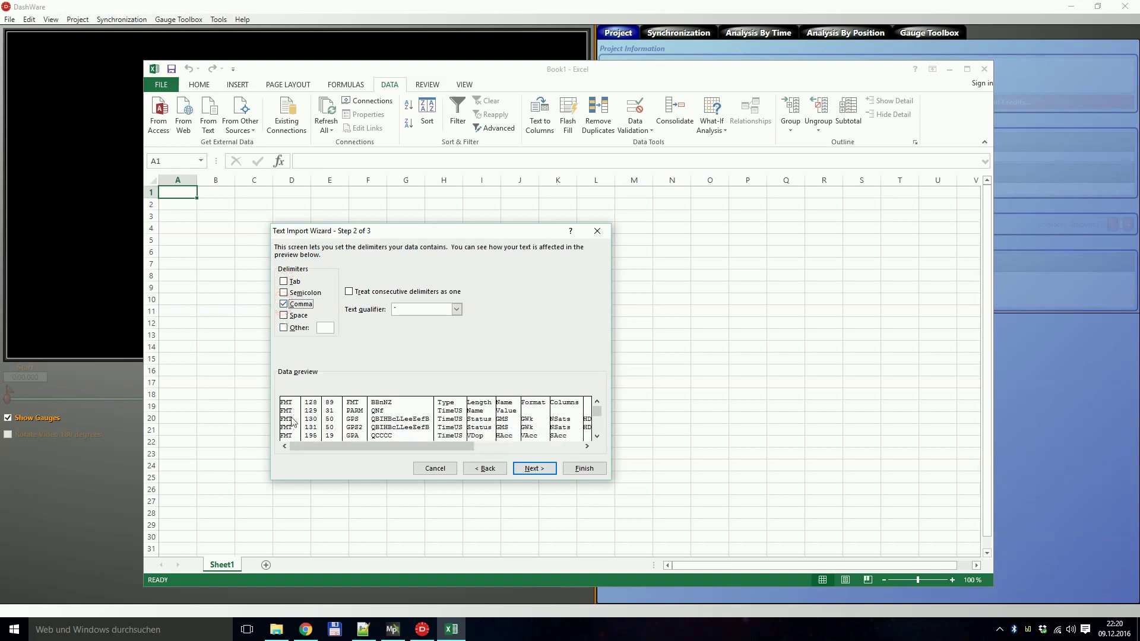
{"action": "left_click_drag", "start_coordinate": [407, 446], "coordinate": [447, 437]}
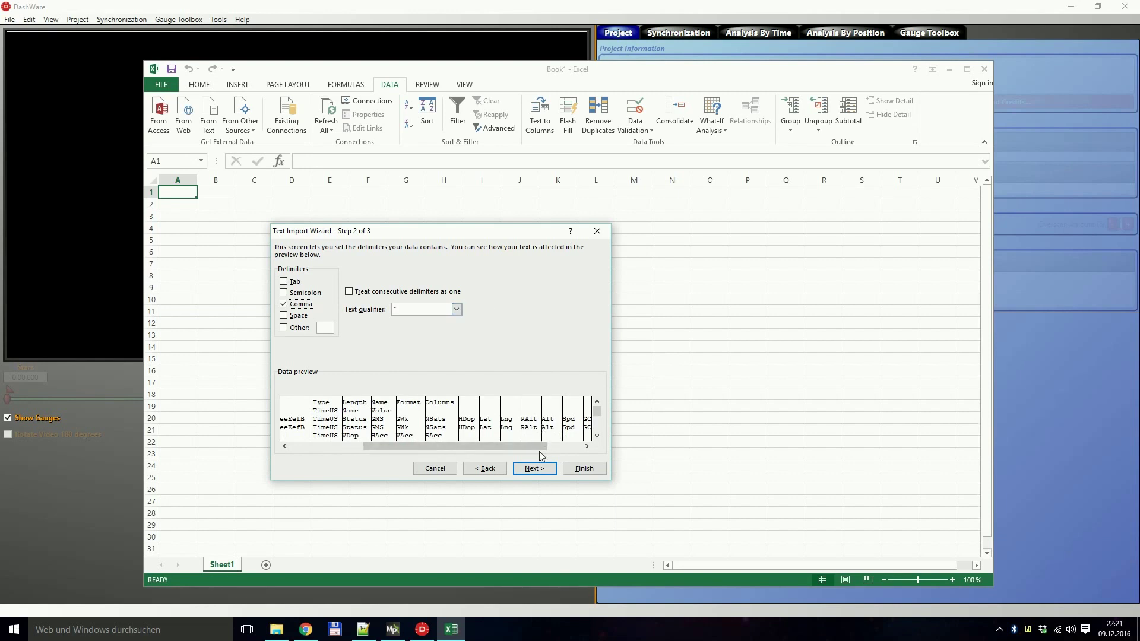
{"action": "left_click", "coordinate": [588, 469]}
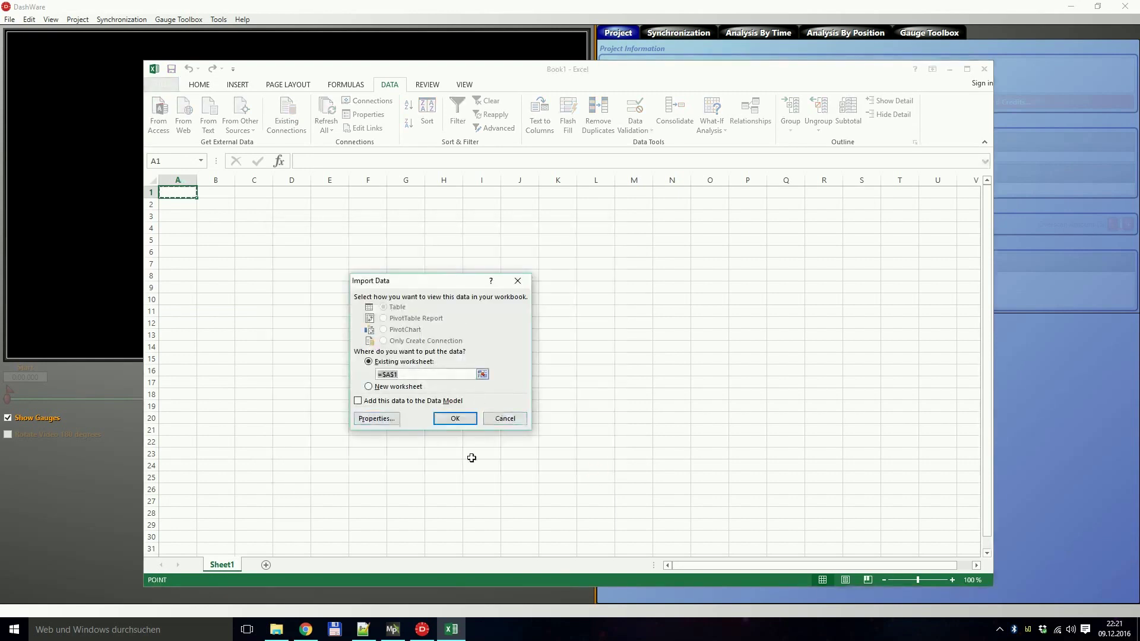
{"action": "left_click", "coordinate": [455, 419]}
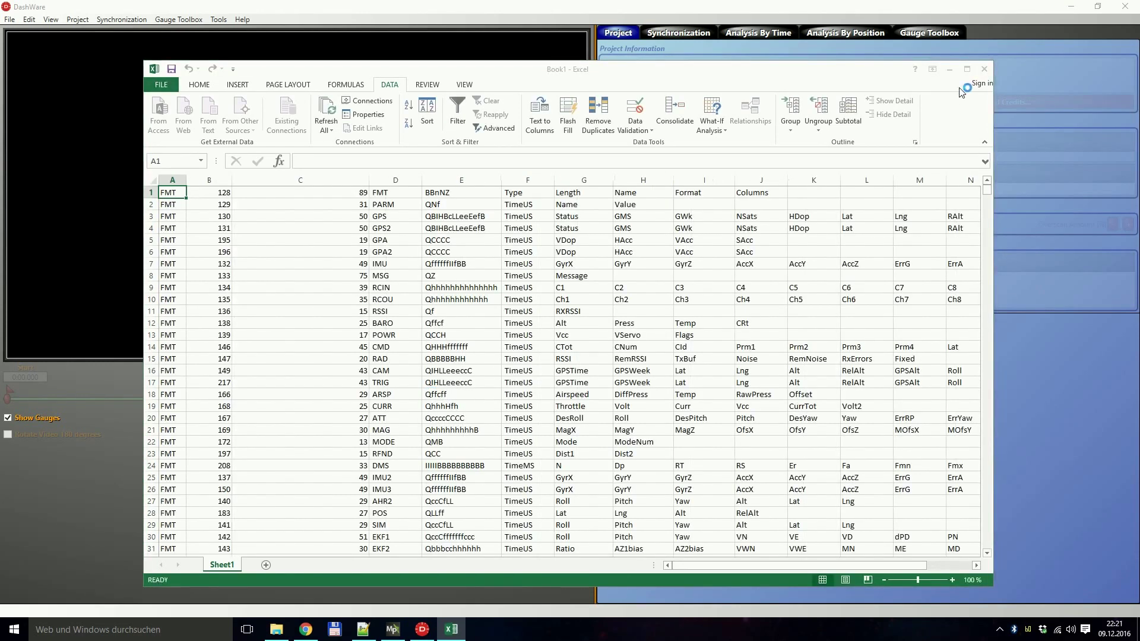
Step: Maximize the workbook window and examine the imported sensor records around rows 42937 to 43071
{"action": "left_click", "coordinate": [967, 70]}
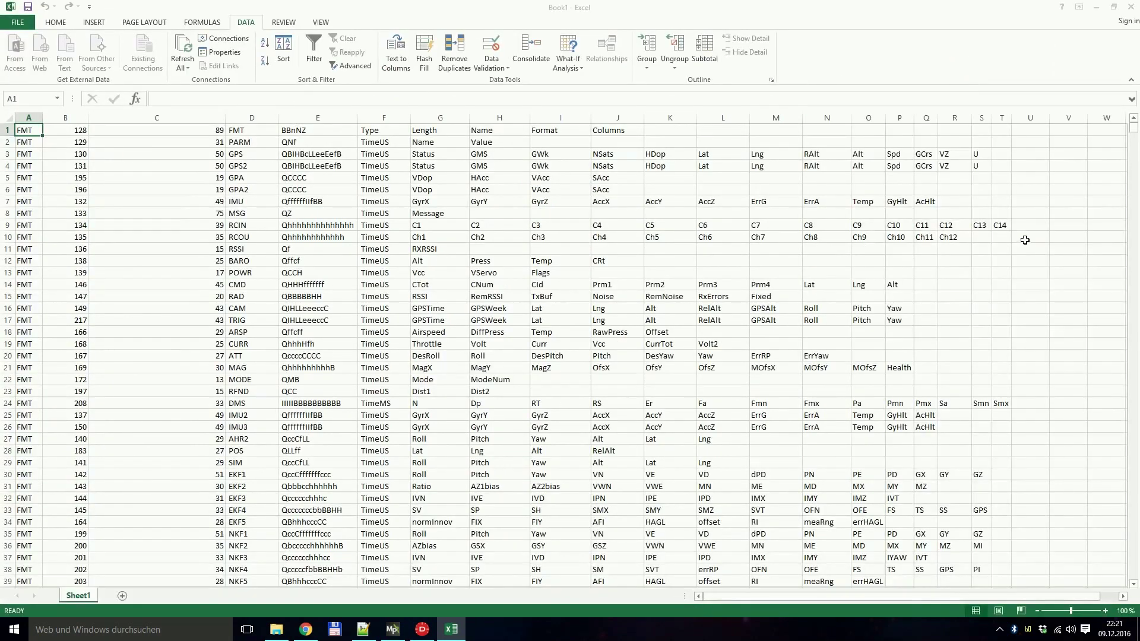
{"action": "left_click_drag", "start_coordinate": [1135, 134], "coordinate": [1135, 158]}
{"action": "scroll", "coordinate": [273, 308], "scroll_direction": "down", "scroll_amount": 5}
{"action": "scroll", "coordinate": [99, 298], "scroll_direction": "up", "scroll_amount": 13}
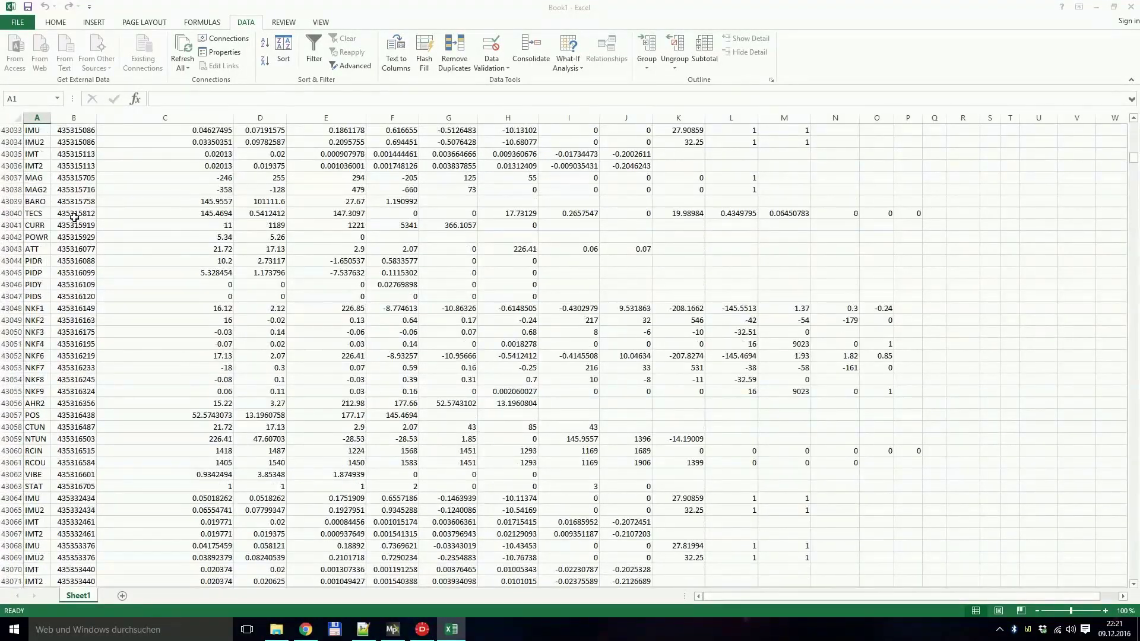
{"action": "scroll", "coordinate": [45, 226], "scroll_direction": "up", "scroll_amount": 20}
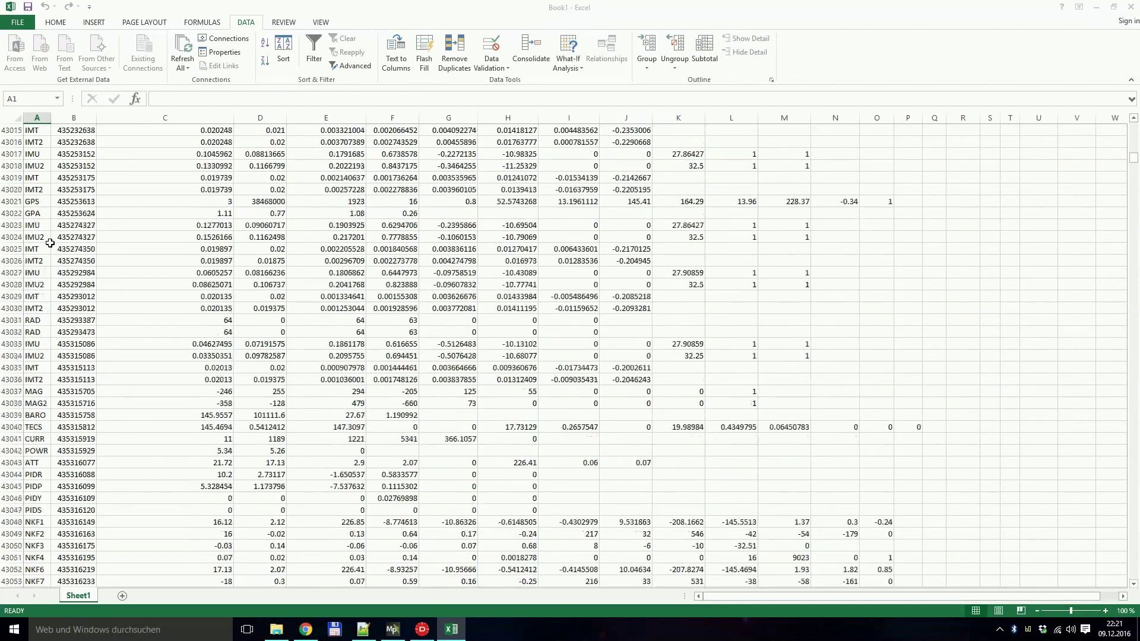
{"action": "scroll", "coordinate": [33, 186], "scroll_direction": "up", "scroll_amount": 4}
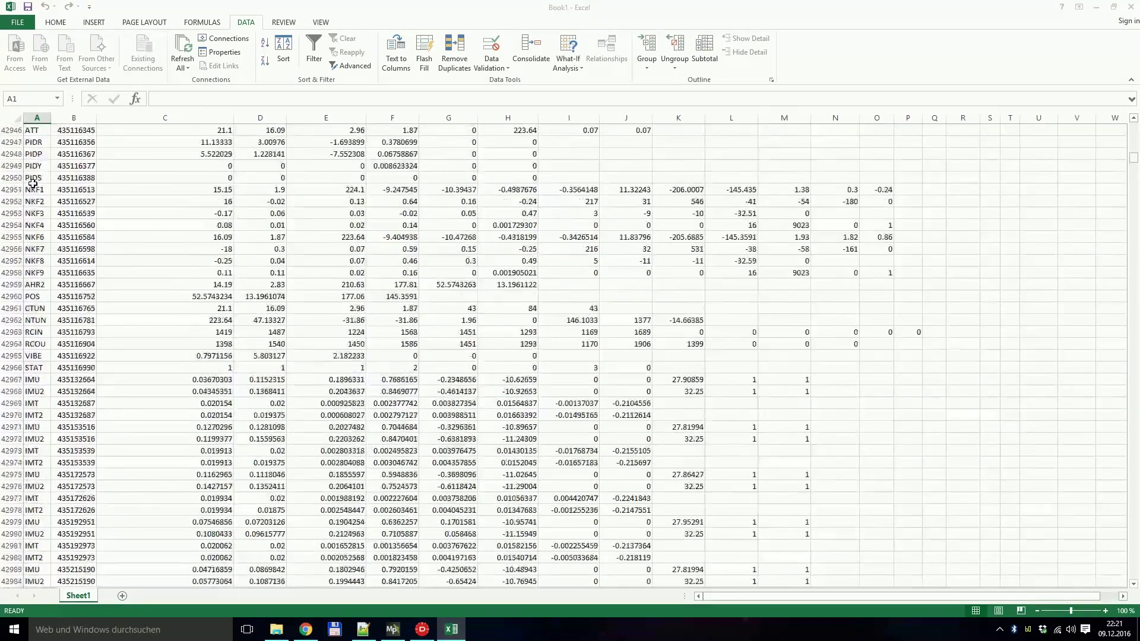
{"action": "scroll", "coordinate": [37, 169], "scroll_direction": "up", "scroll_amount": 4}
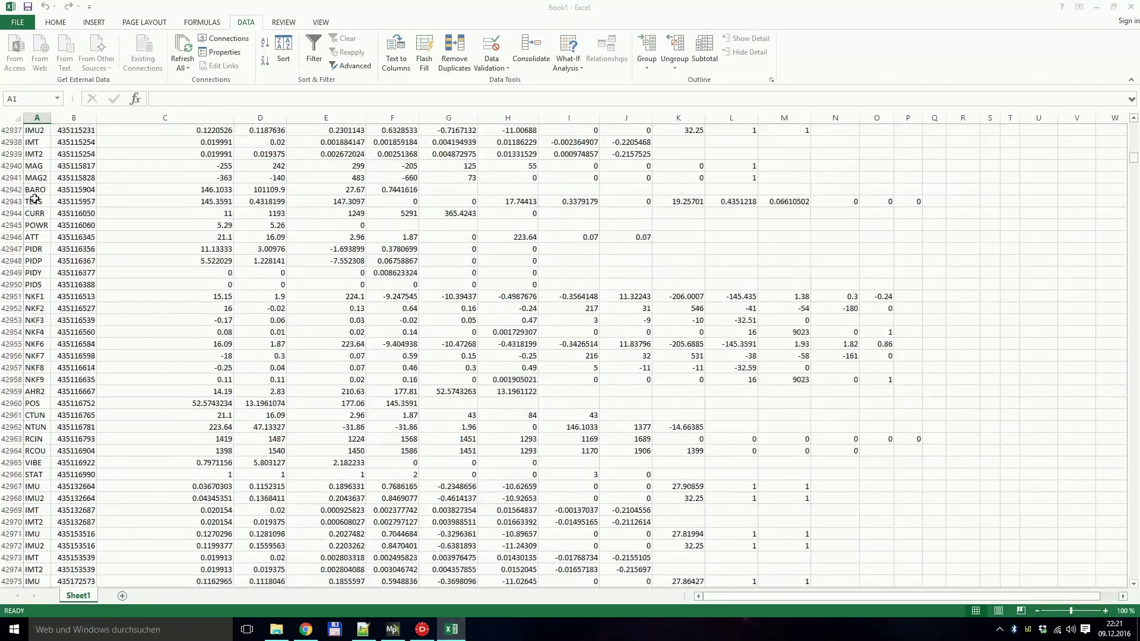
Step: Examine the BARO record's values in row 42942, and return to the FMT column definitions in the sheet's first rows
{"action": "left_click", "coordinate": [37, 191]}
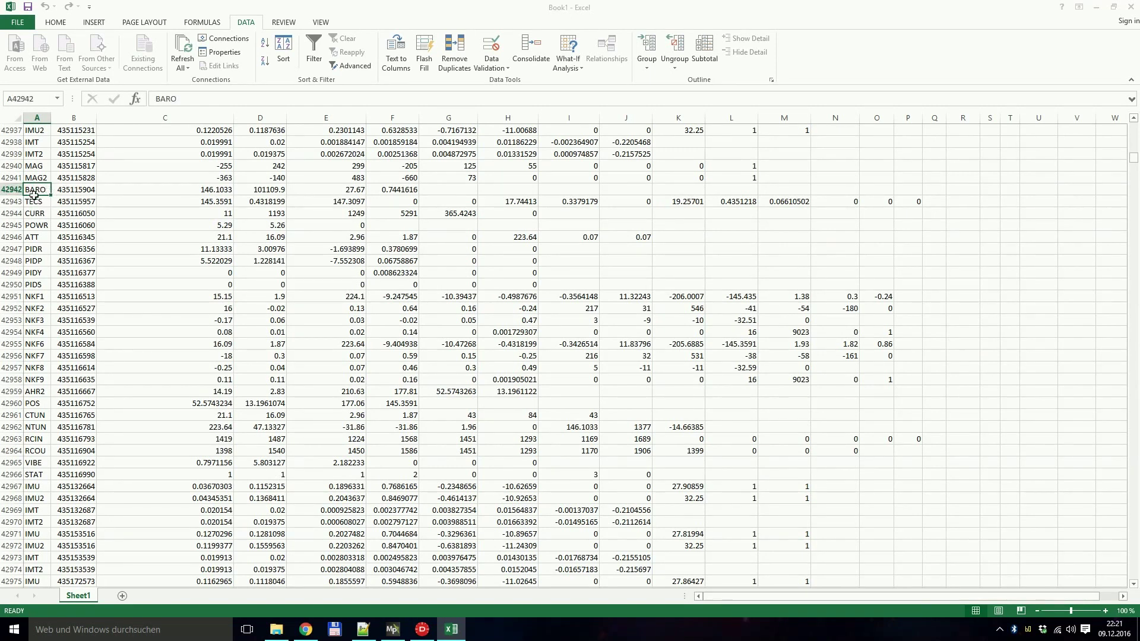
{"action": "left_click", "coordinate": [207, 189]}
{"action": "left_click", "coordinate": [276, 190]}
{"action": "left_click", "coordinate": [330, 190]}
{"action": "left_click", "coordinate": [392, 190]}
{"action": "left_click", "coordinate": [448, 190]}
{"action": "left_click", "coordinate": [407, 190]}
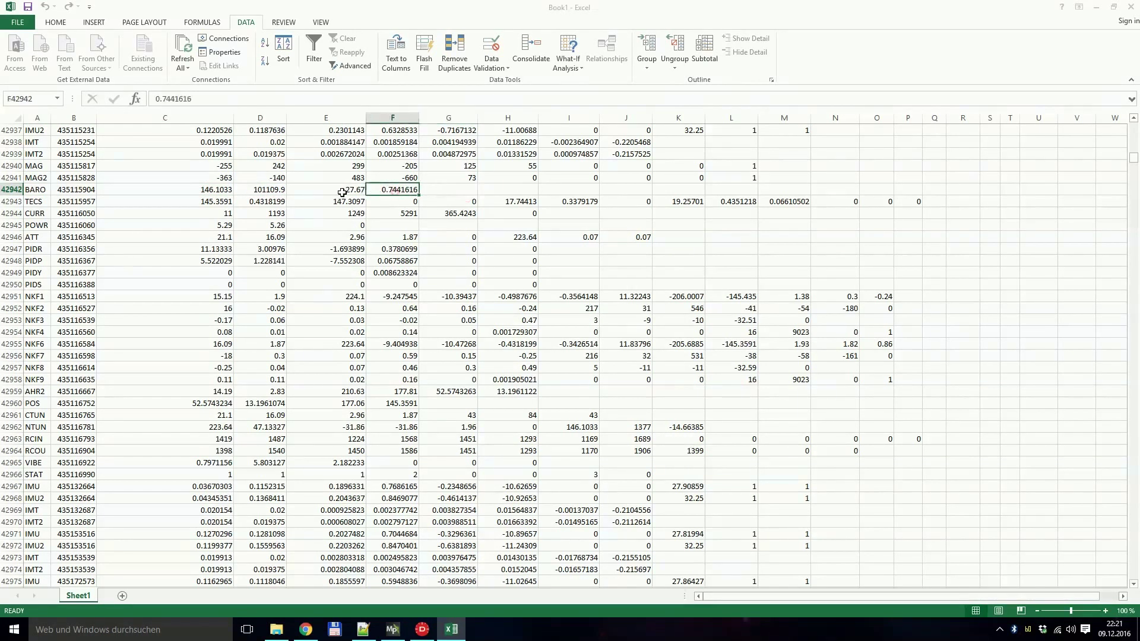
{"action": "left_click", "coordinate": [343, 191]}
{"action": "left_click", "coordinate": [221, 189]}
{"action": "left_click", "coordinate": [256, 190]}
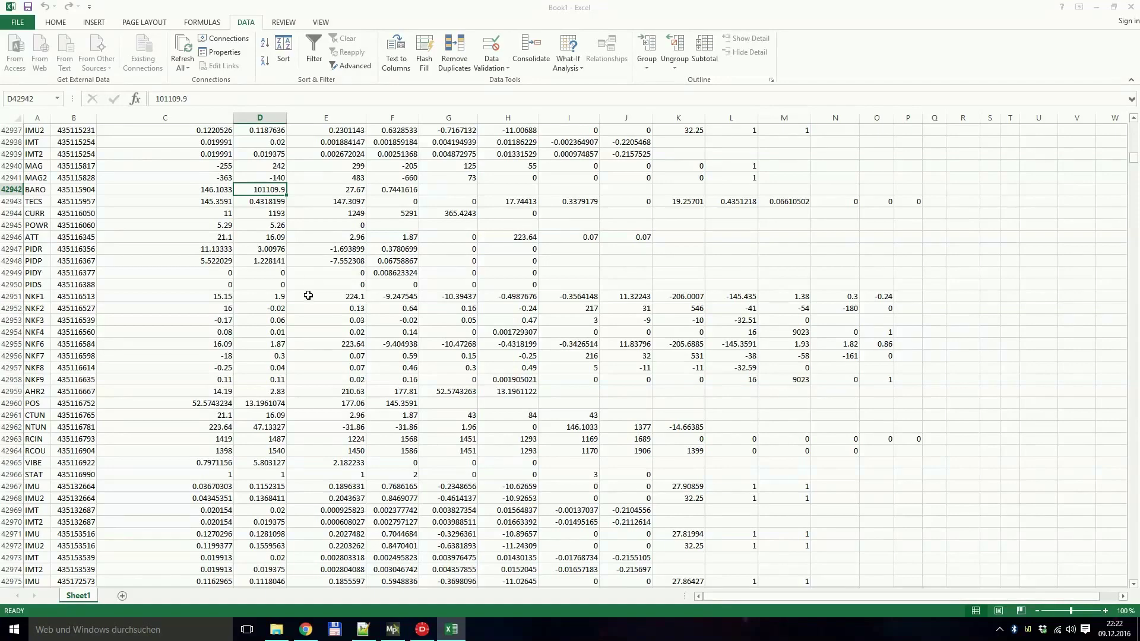
{"action": "left_click_drag", "start_coordinate": [1134, 158], "coordinate": [1134, 126]}
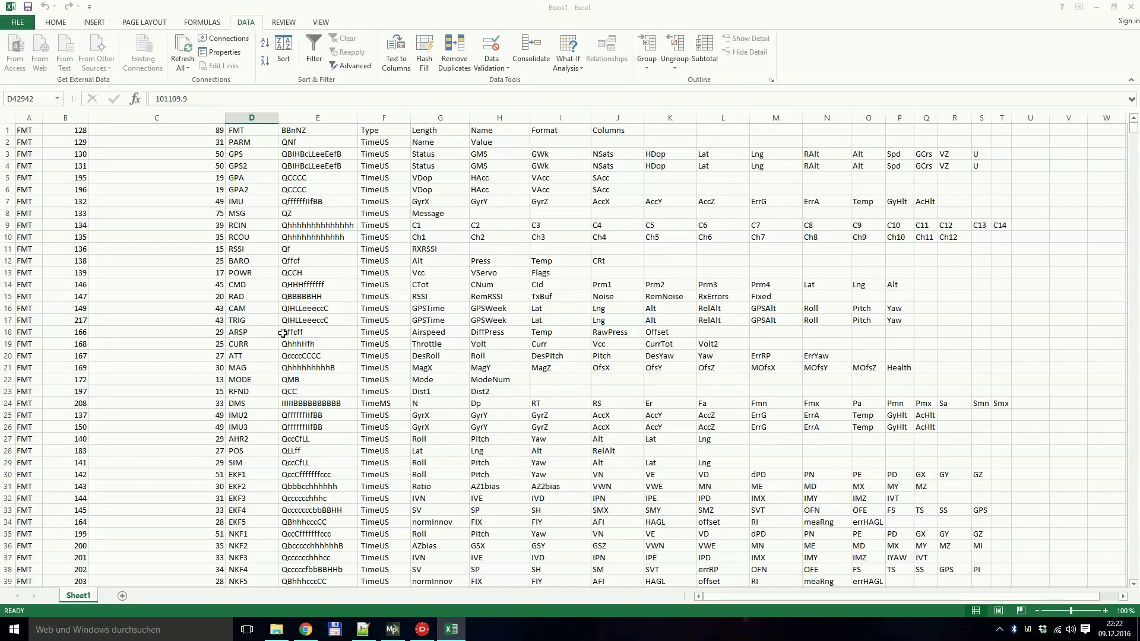
Step: Add a filter to column A and restrict the imported log to GPS records only
{"action": "left_click", "coordinate": [33, 118]}
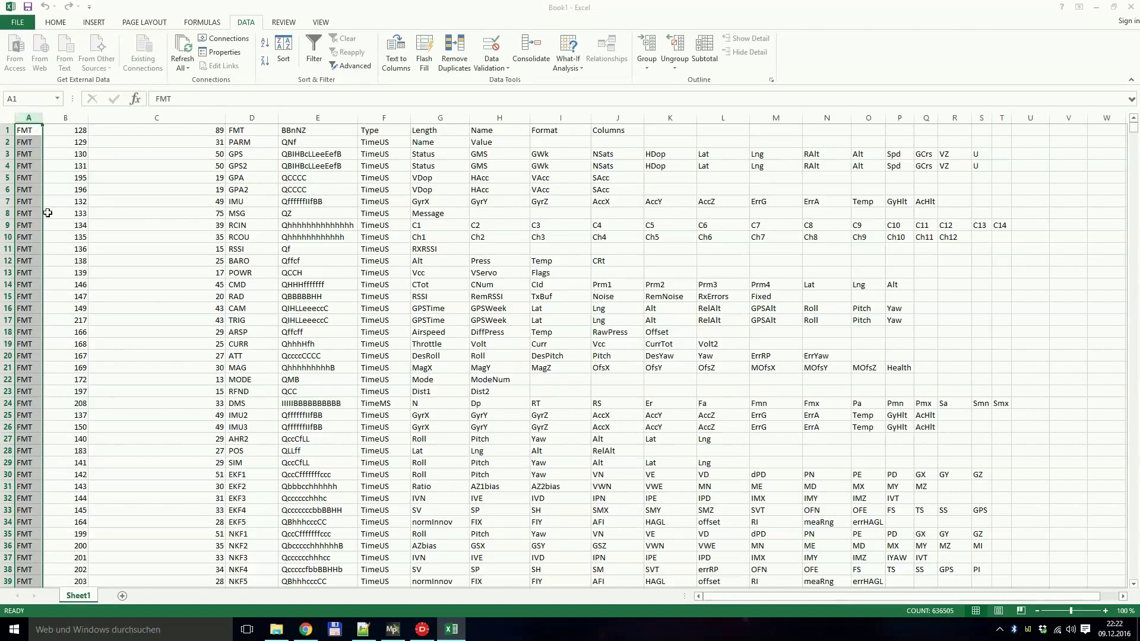
{"action": "left_click", "coordinate": [318, 59]}
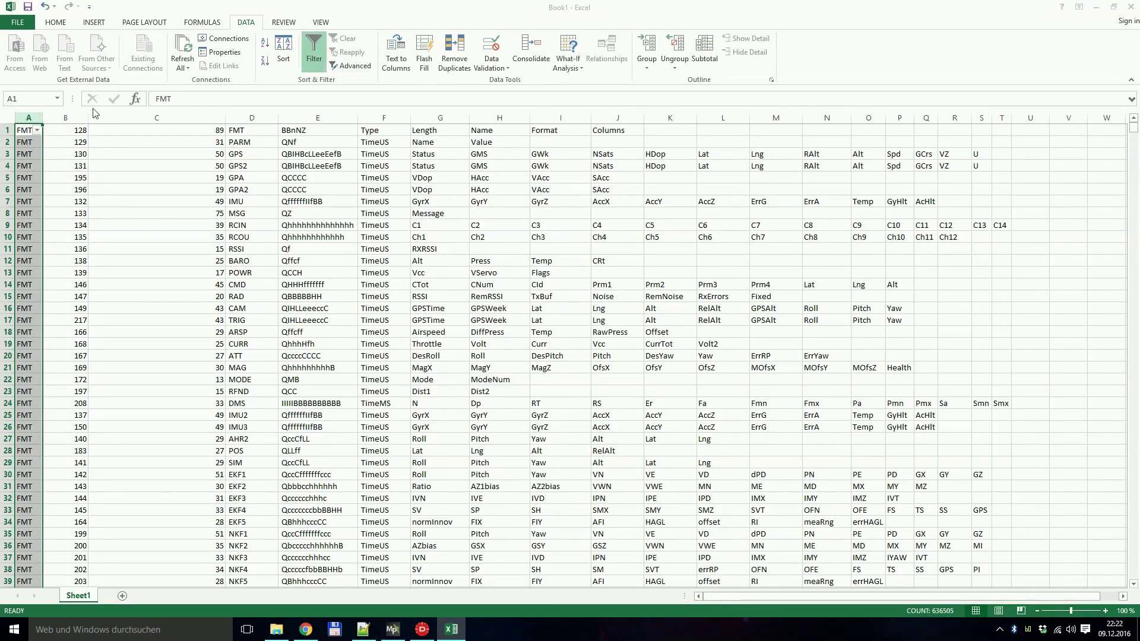
{"action": "left_click", "coordinate": [36, 130]}
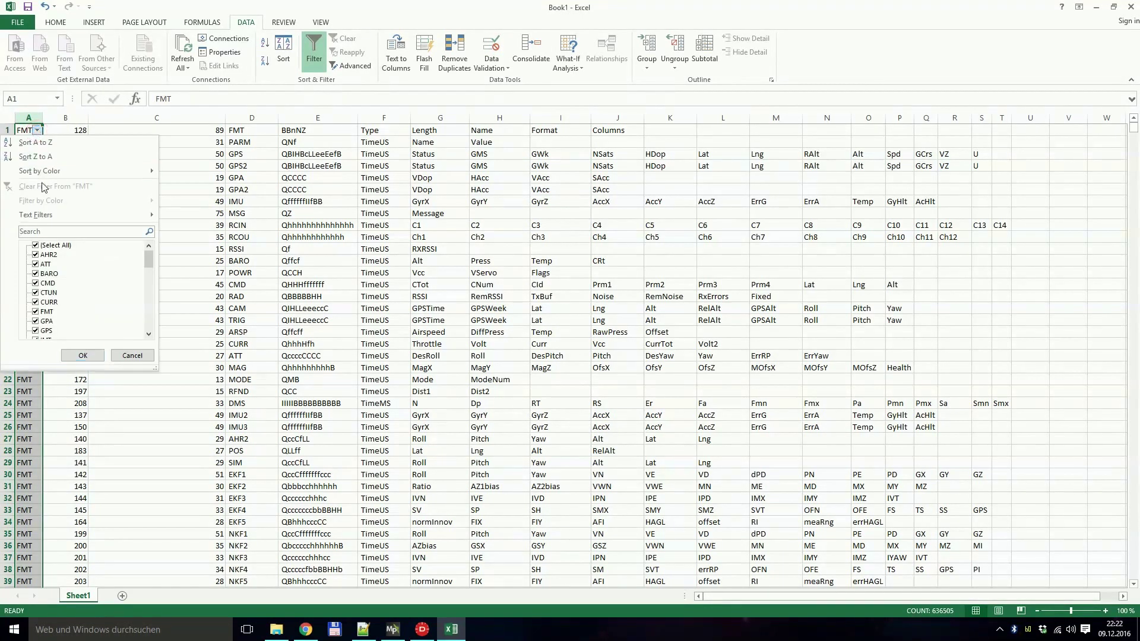
{"action": "left_click", "coordinate": [35, 245]}
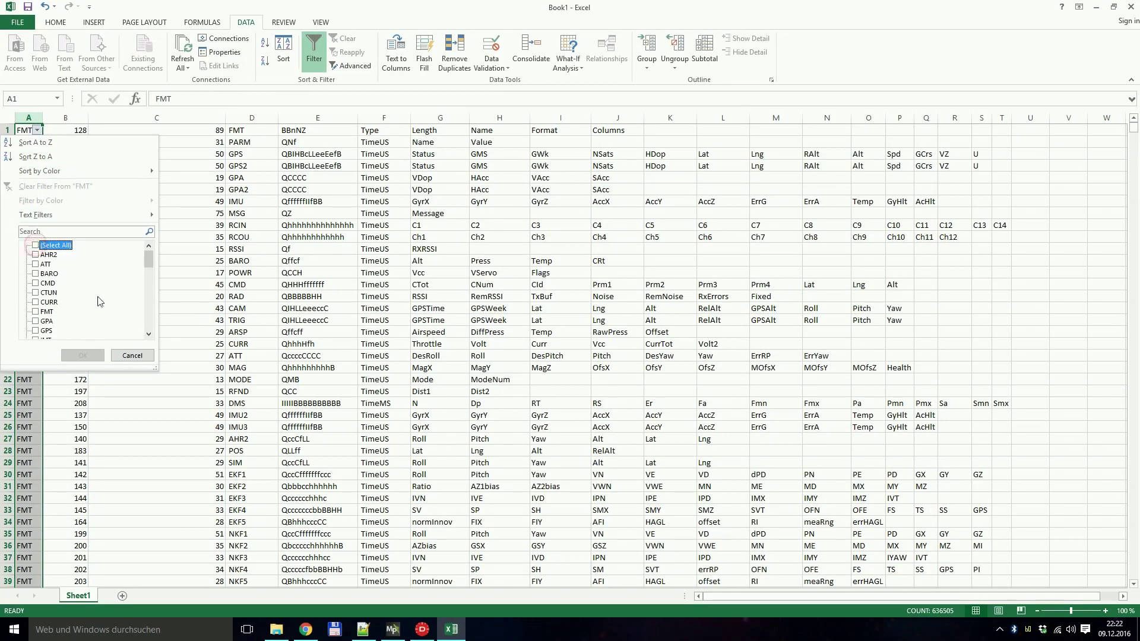
{"action": "left_click", "coordinate": [36, 331]}
{"action": "left_click", "coordinate": [82, 355]}
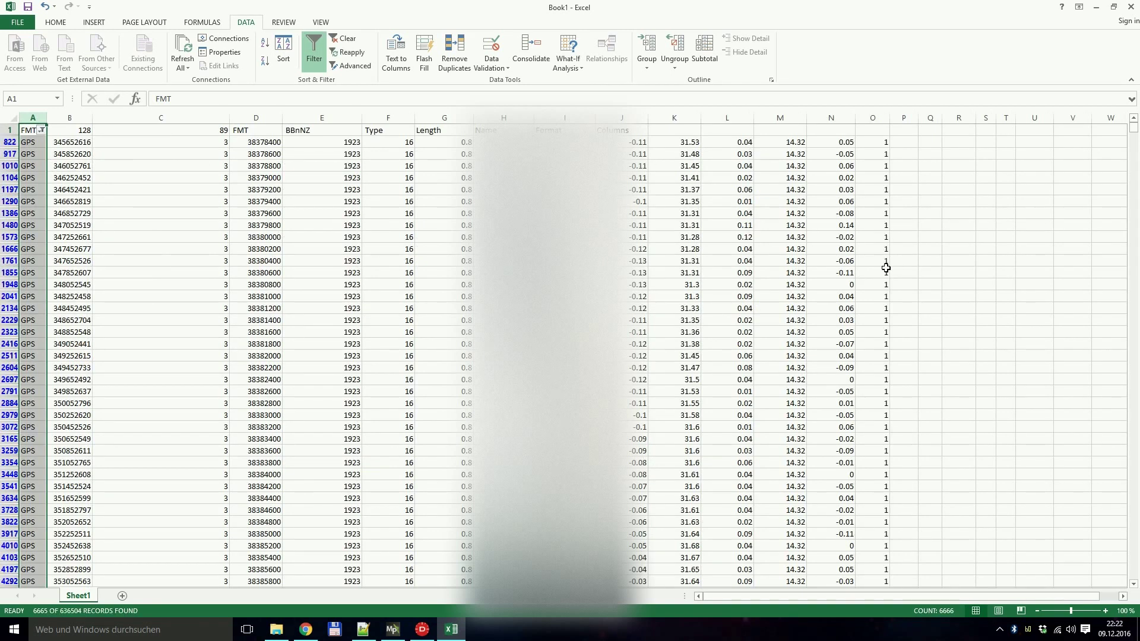
Step: Open the LOG_GPS template workbook from the Excel_Vorlagen_APM folder in File Explorer
{"action": "left_click_drag", "start_coordinate": [504, 237], "coordinate": [564, 237]}
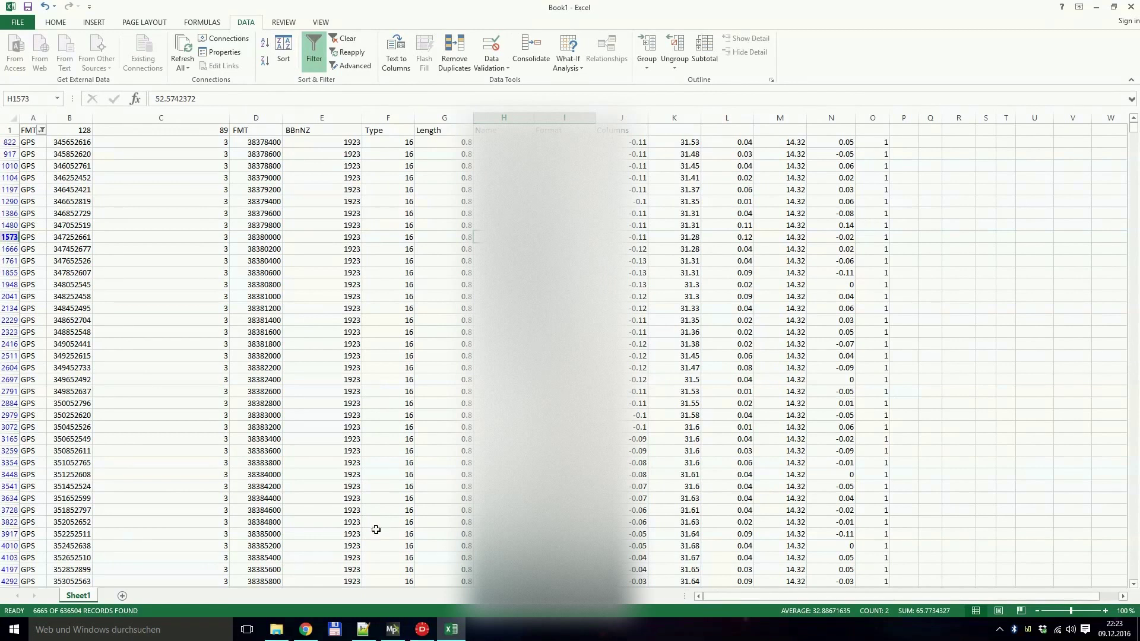
{"action": "key", "text": "alt+Tab"}
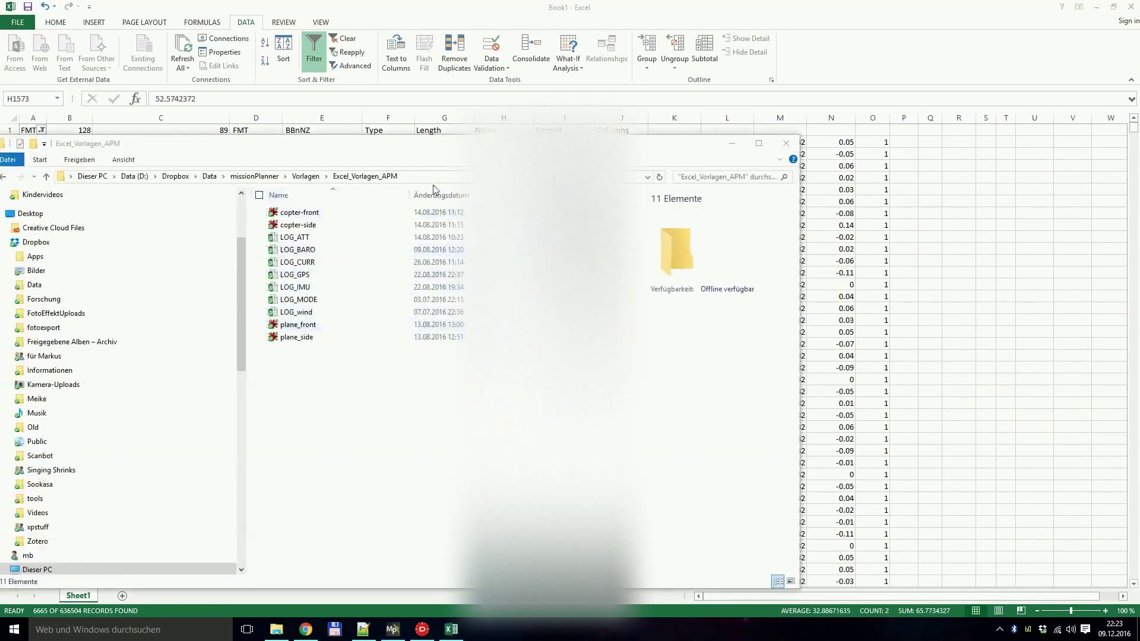
{"action": "left_click_drag", "start_coordinate": [300, 147], "coordinate": [387, 147]}
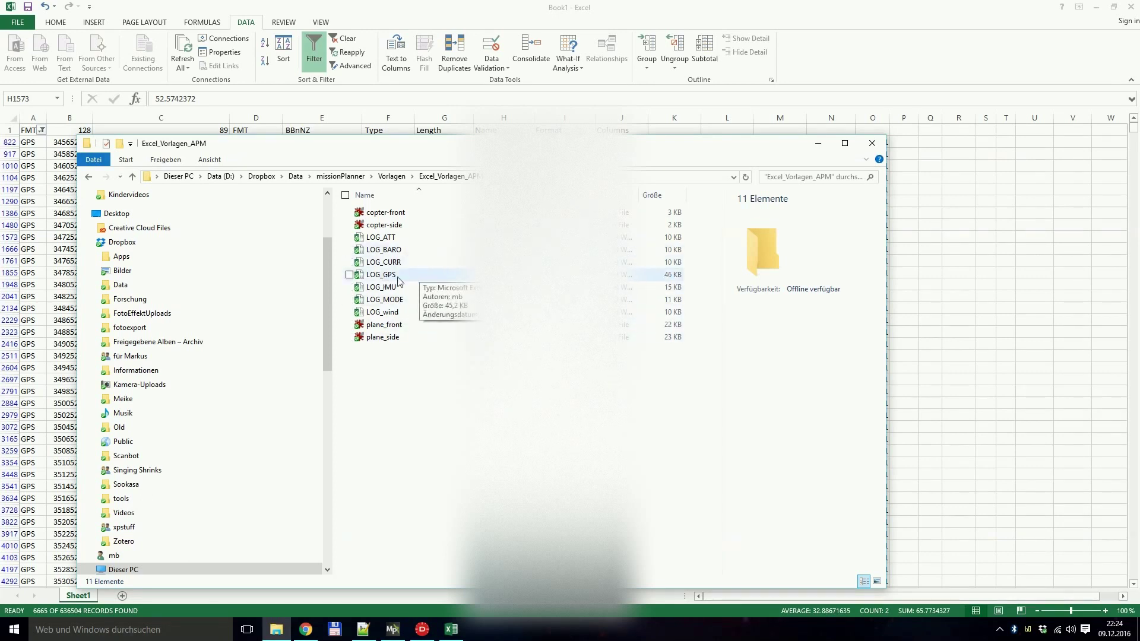
{"action": "double_click", "coordinate": [425, 277]}
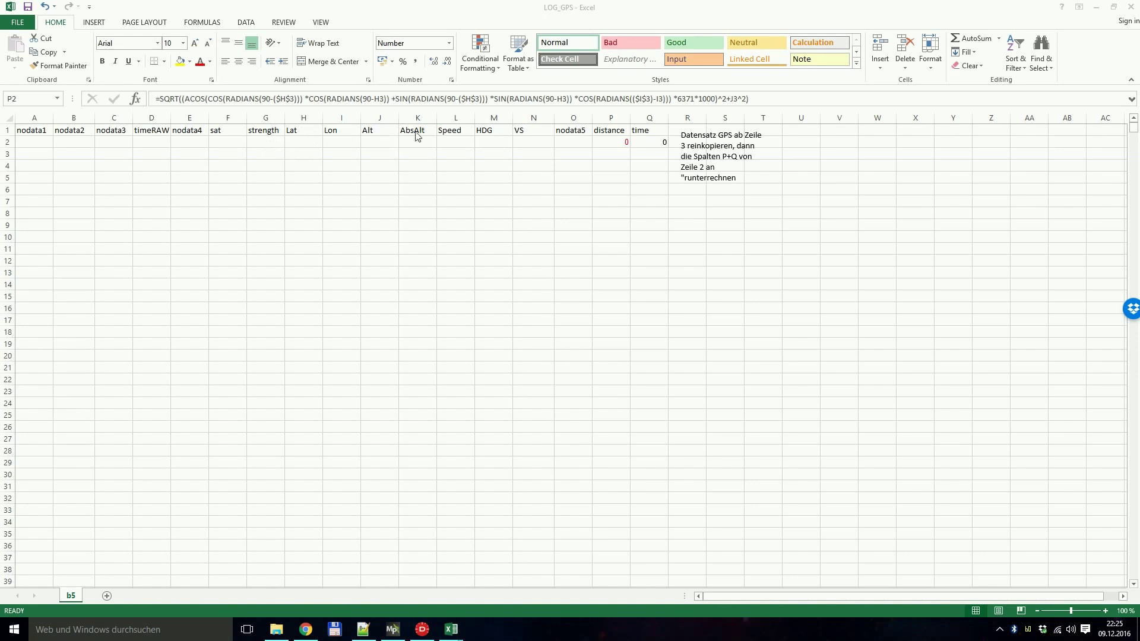
Step: Examine the template's distance formula in P2 and time formula in Q2 together with their column headers
{"action": "left_click", "coordinate": [614, 131]}
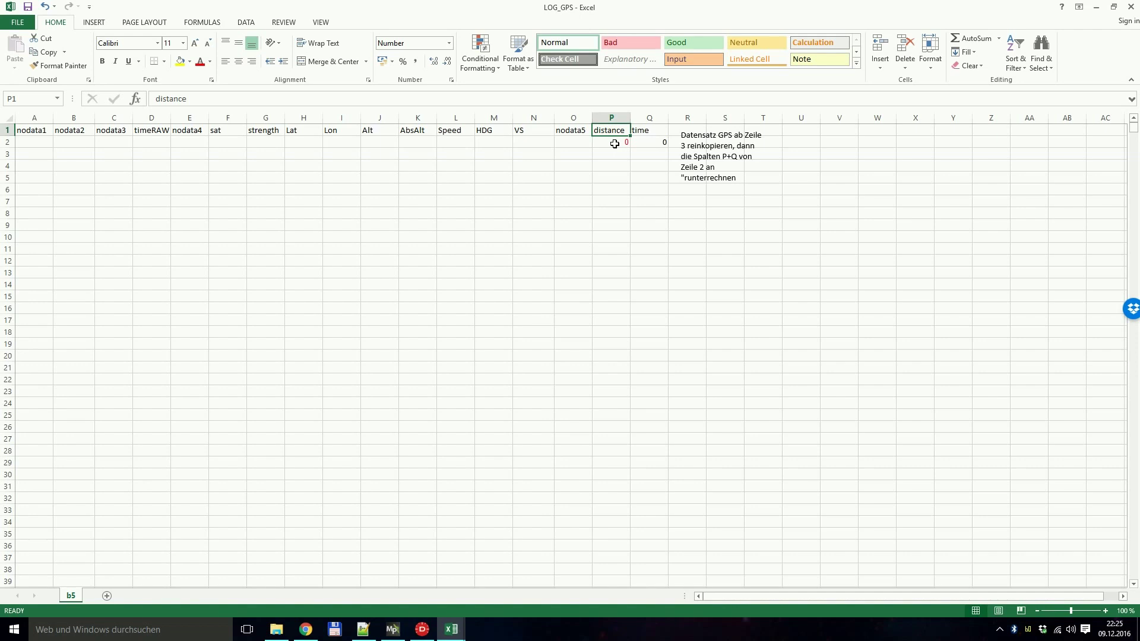
{"action": "left_click", "coordinate": [614, 144]}
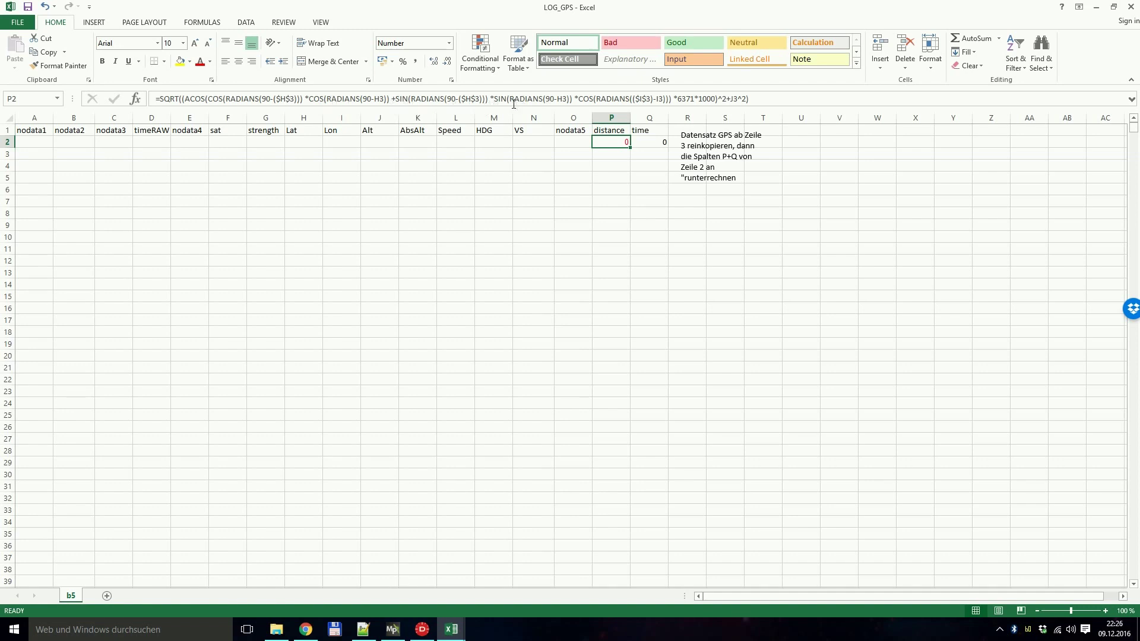
{"action": "left_click", "coordinate": [655, 143]}
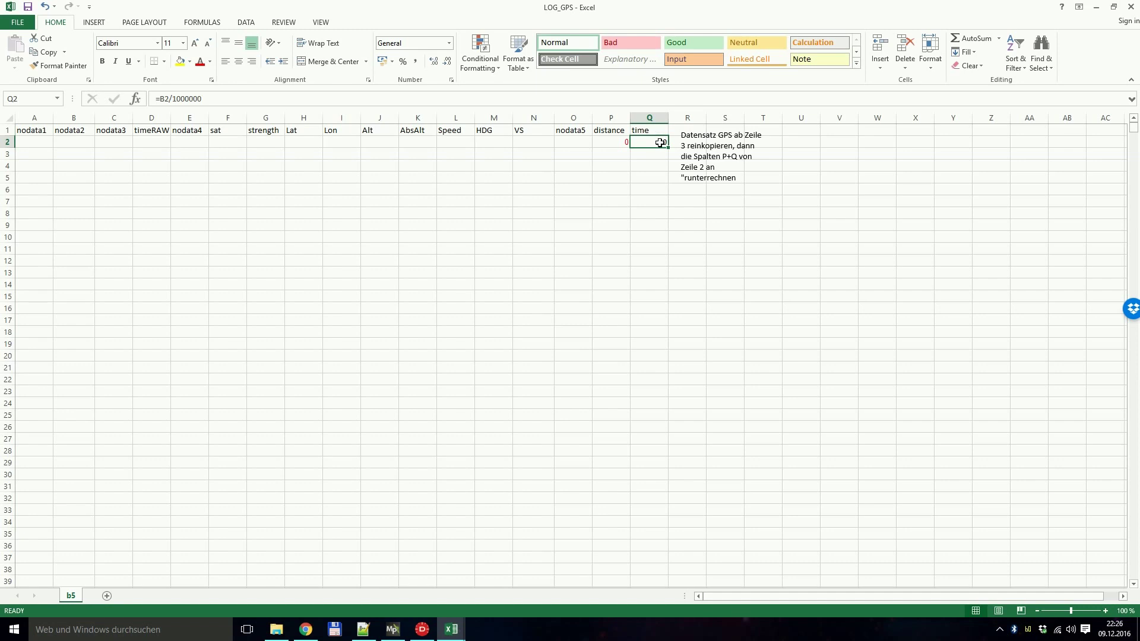
{"action": "left_click", "coordinate": [662, 132]}
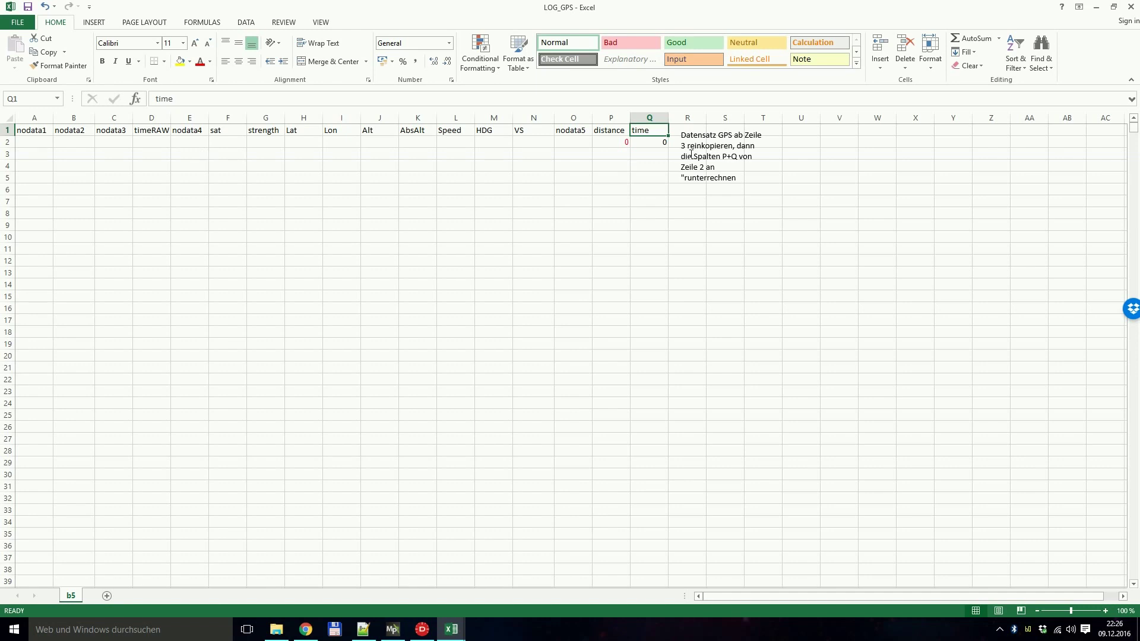
{"action": "left_click", "coordinate": [659, 143]}
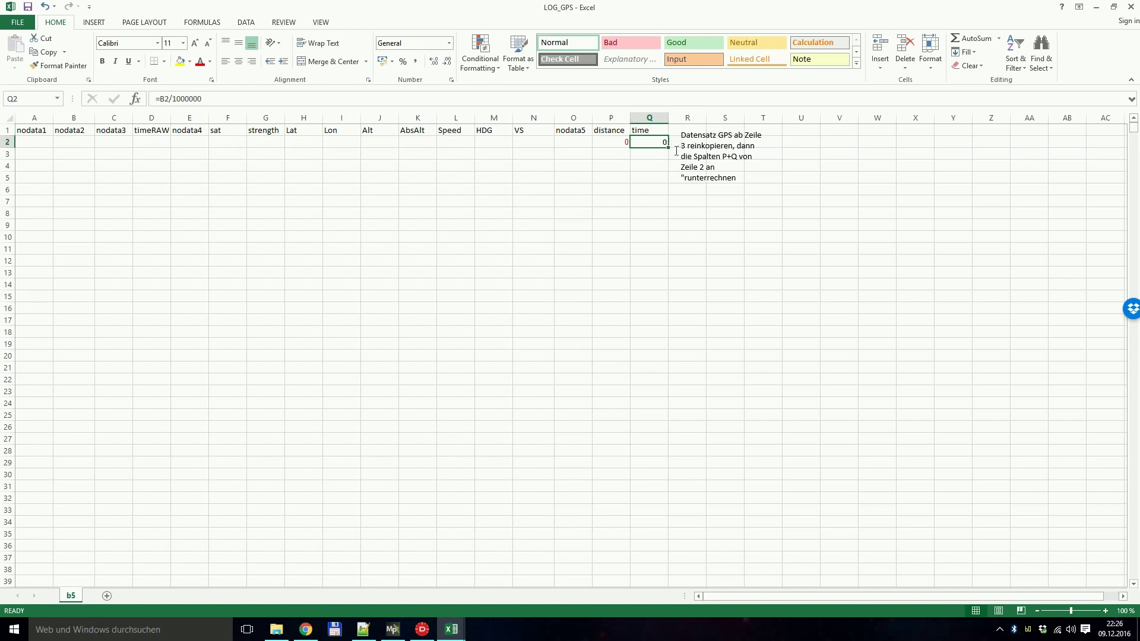
Step: Return to Book1 and copy all filtered GPS records from row 822 through the last row, without the header row
{"action": "left_click", "coordinate": [455, 631]}
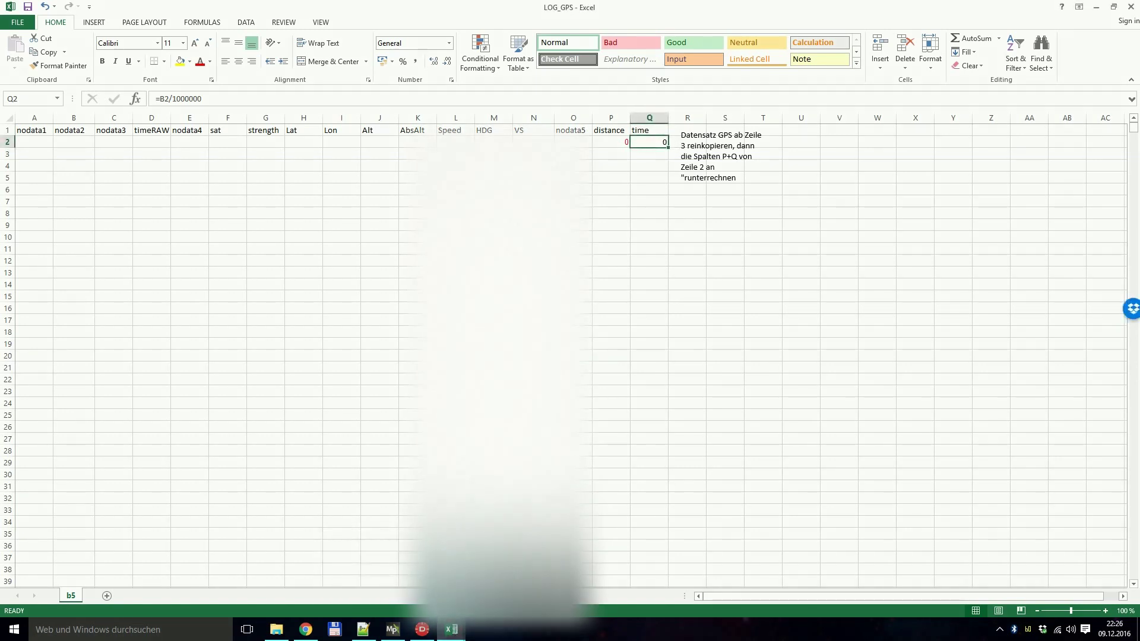
{"action": "left_click", "coordinate": [439, 592]}
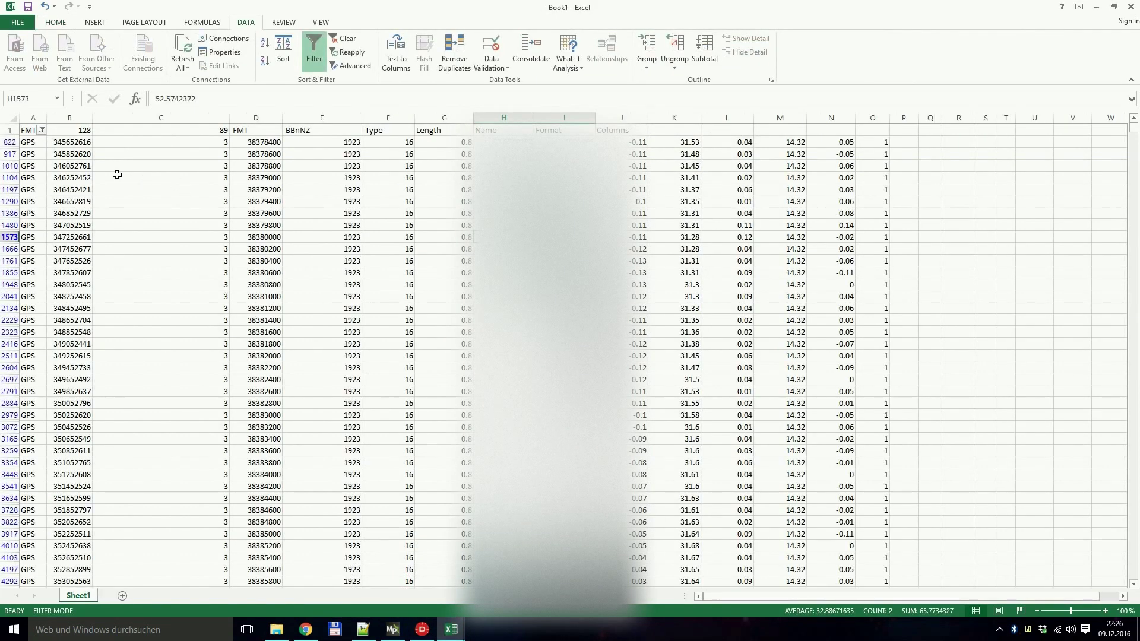
{"action": "left_click", "coordinate": [33, 143]}
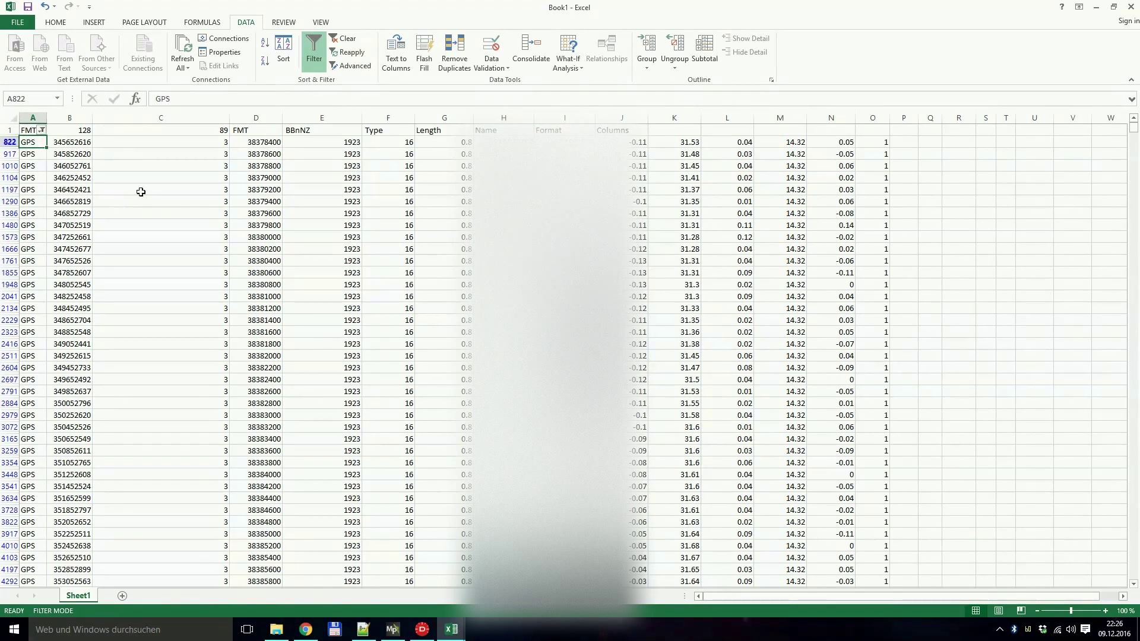
{"action": "left_click_drag", "start_coordinate": [1136, 130], "coordinate": [1133, 575]}
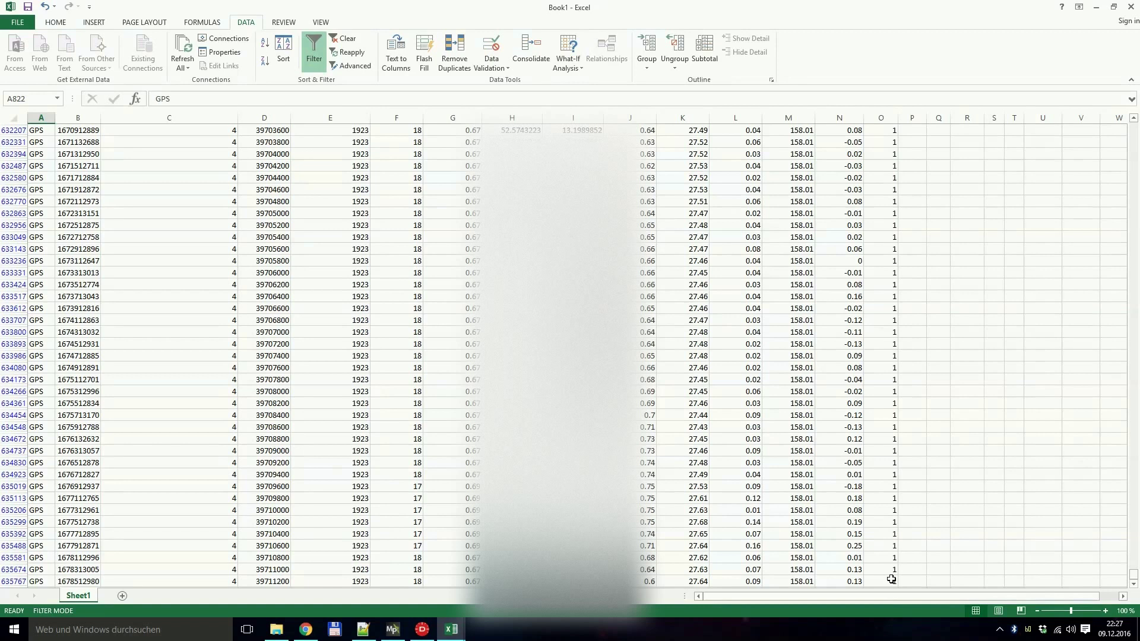
{"action": "key", "text": "ctrl+a"}
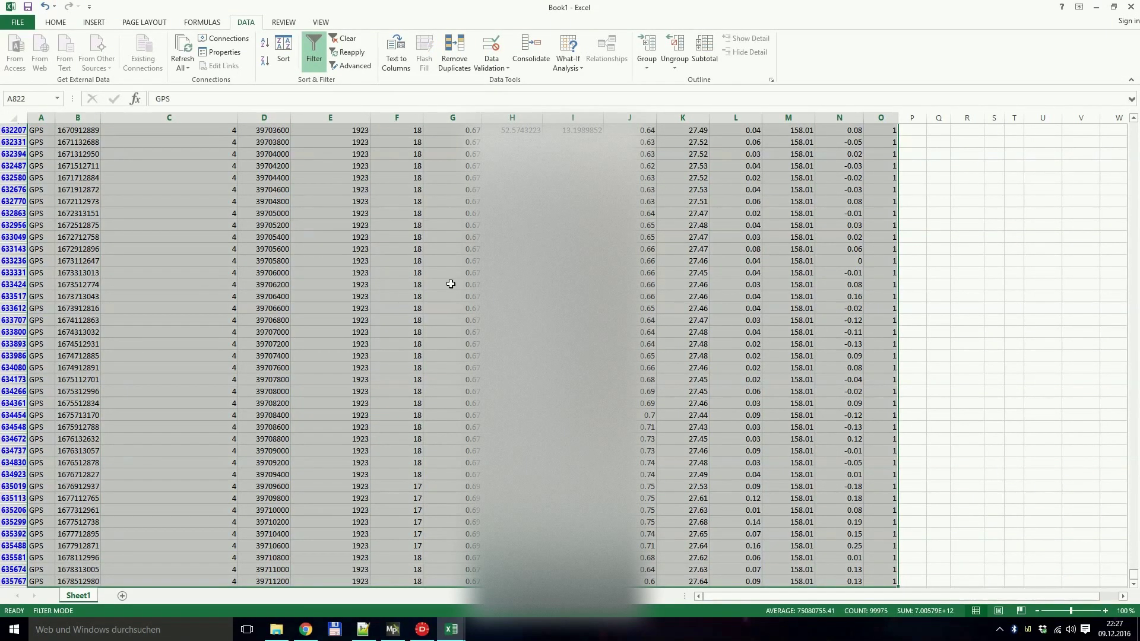
{"action": "right_click", "coordinate": [451, 284]}
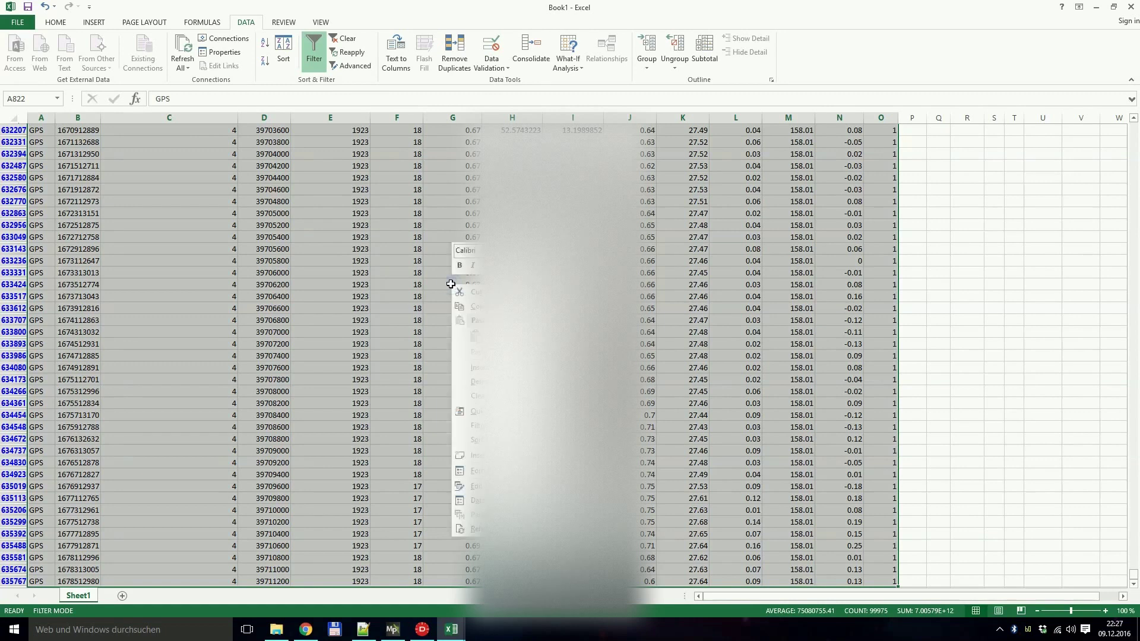
{"action": "left_click", "coordinate": [476, 307]}
{"action": "key", "text": "ctrl+BackSpace"}
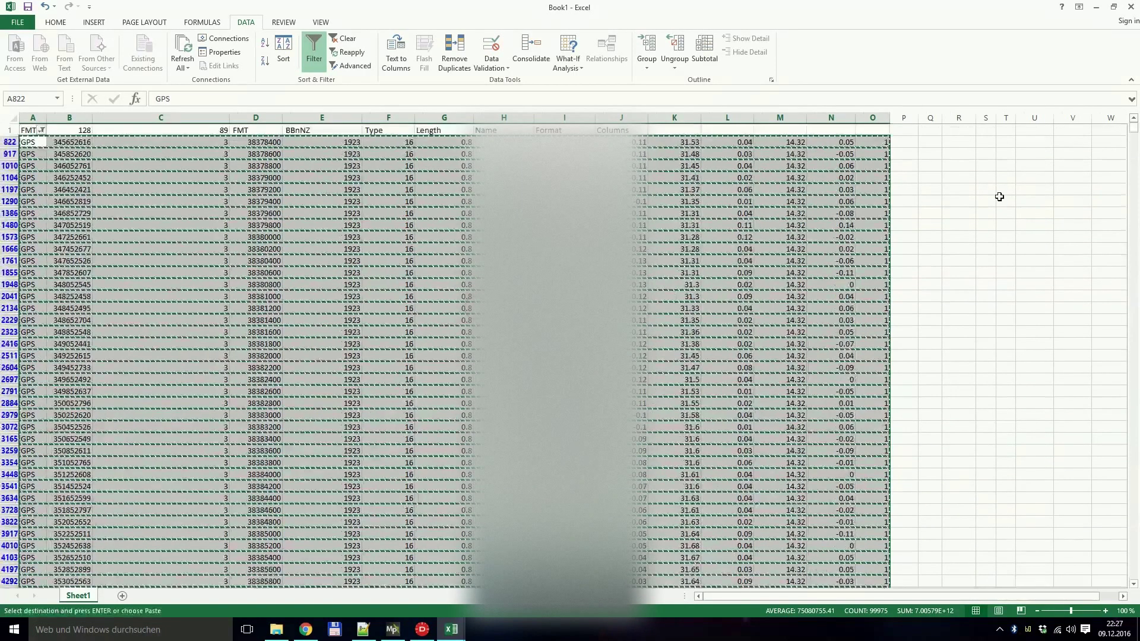
Step: Paste the copied GPS records into the LOG_GPS workbook starting at cell A3
{"action": "mouse_move", "coordinate": [459, 631]}
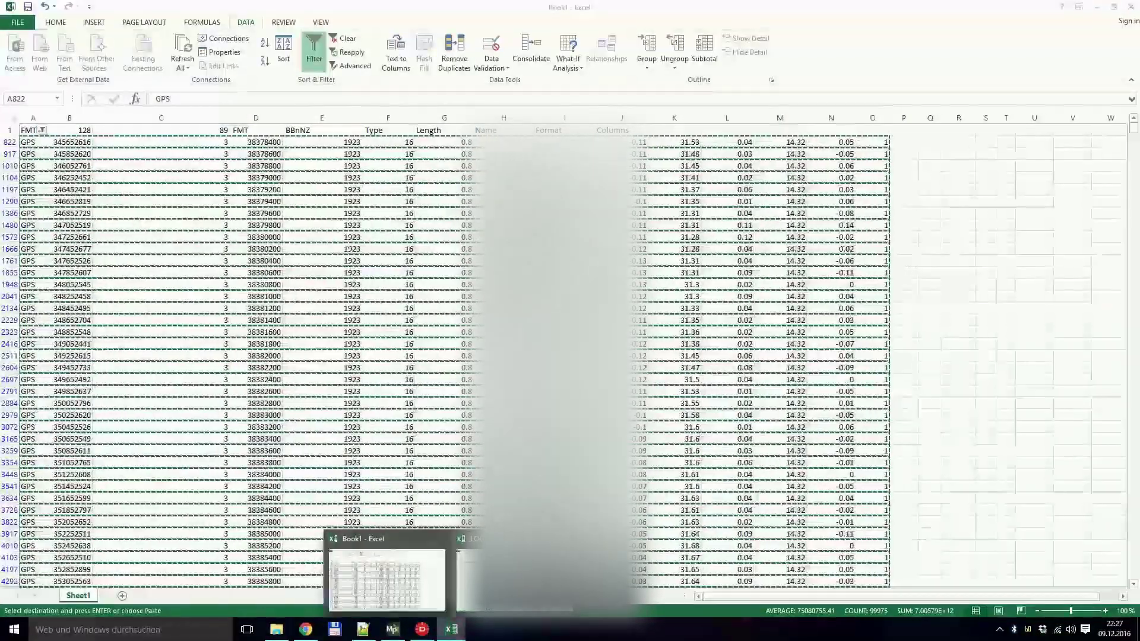
{"action": "left_click", "coordinate": [463, 534]}
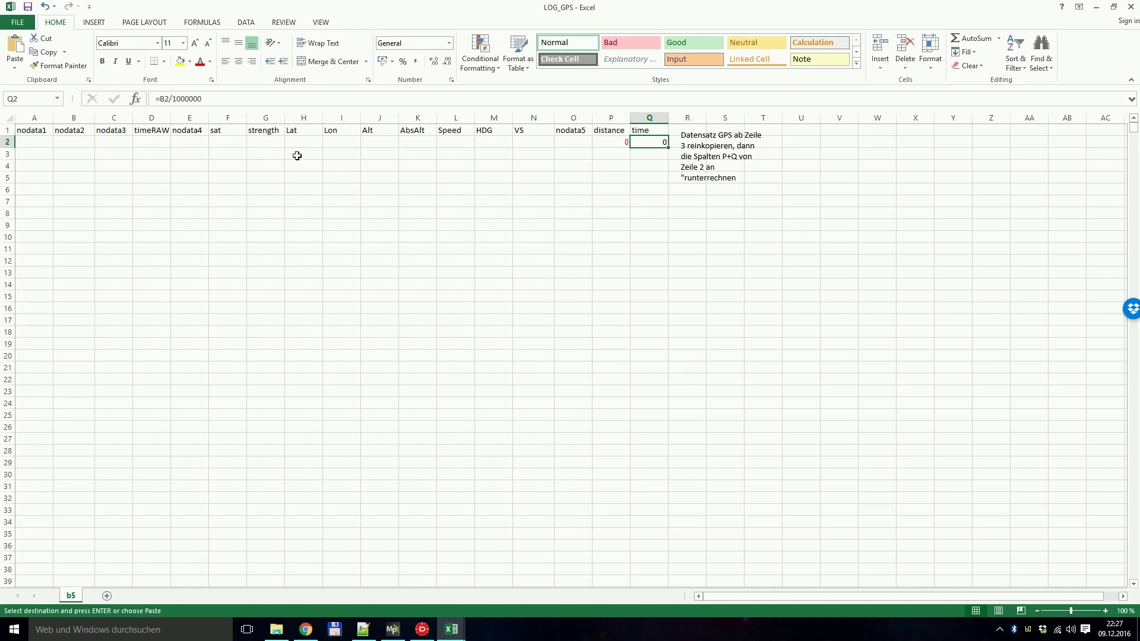
{"action": "left_click", "coordinate": [38, 153]}
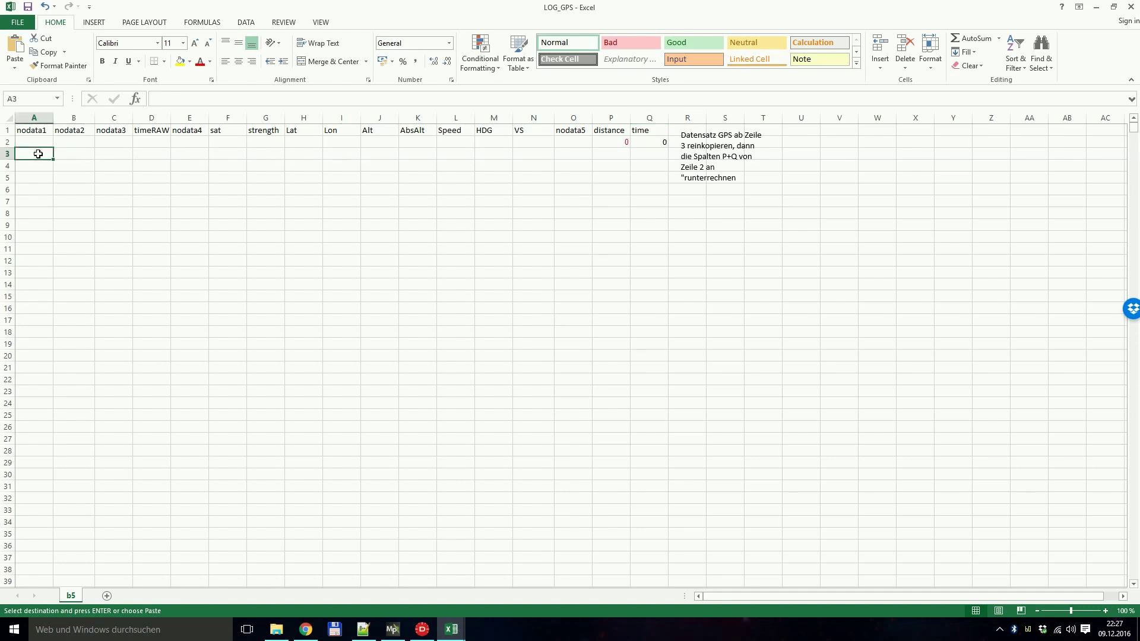
{"action": "right_click", "coordinate": [38, 154]}
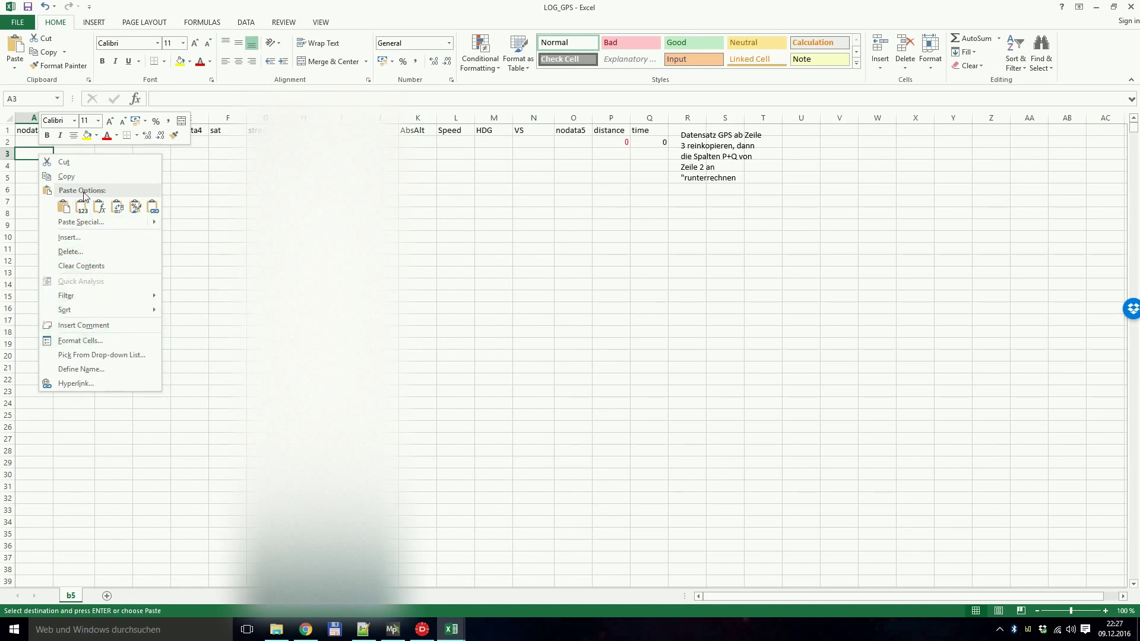
{"action": "left_click", "coordinate": [64, 206]}
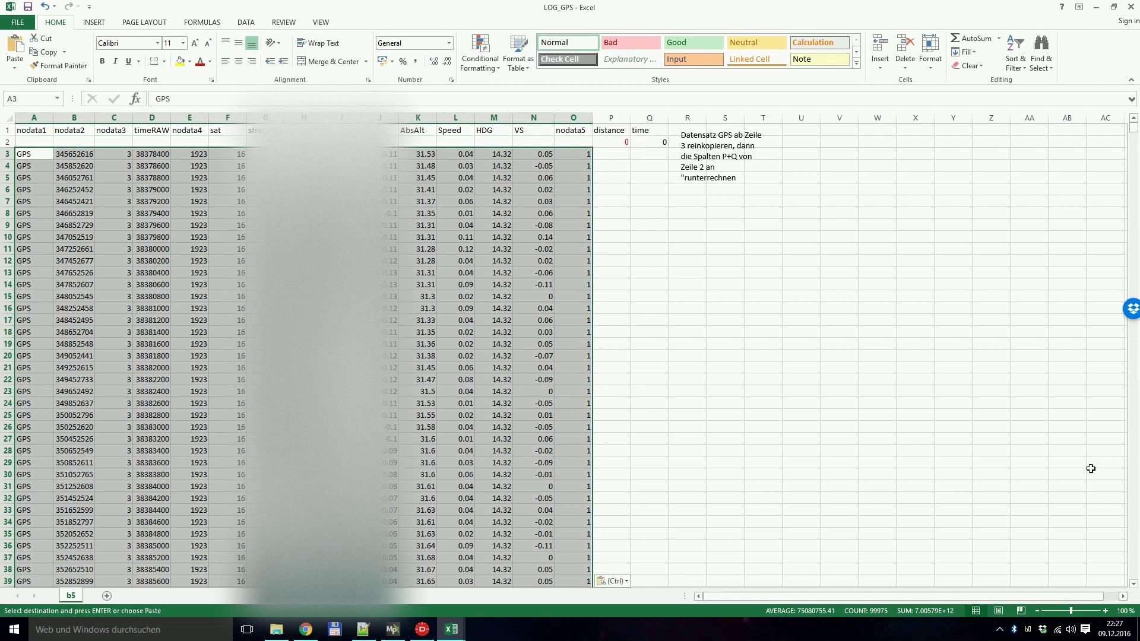
{"action": "key", "text": "ctrl+z"}
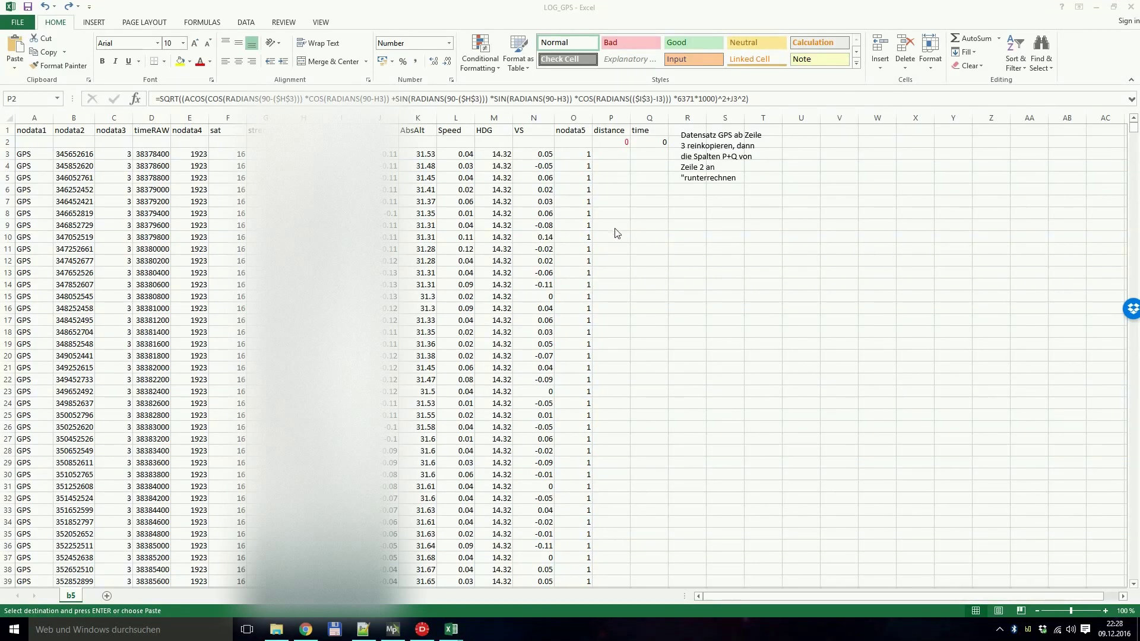
{"action": "left_click", "coordinate": [623, 146]}
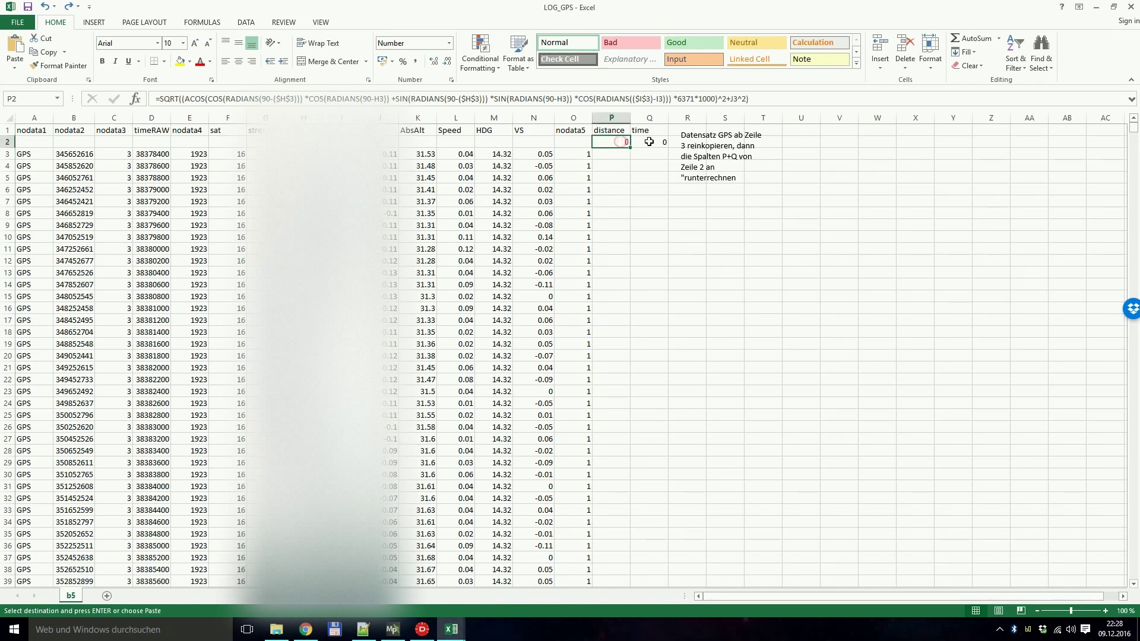
{"action": "left_click", "coordinate": [643, 142]}
{"action": "left_click", "coordinate": [614, 142]}
{"action": "left_click_drag", "start_coordinate": [621, 142], "coordinate": [651, 155]}
{"action": "left_click", "coordinate": [634, 189]}
{"action": "key", "text": "Delete"}
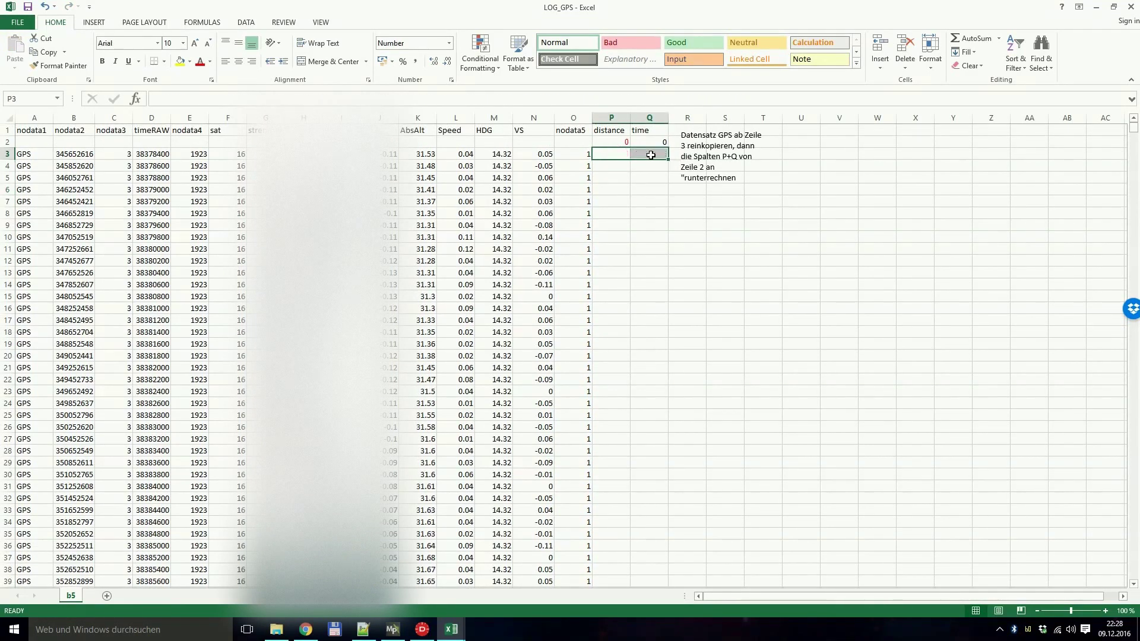
{"action": "left_click", "coordinate": [652, 178]}
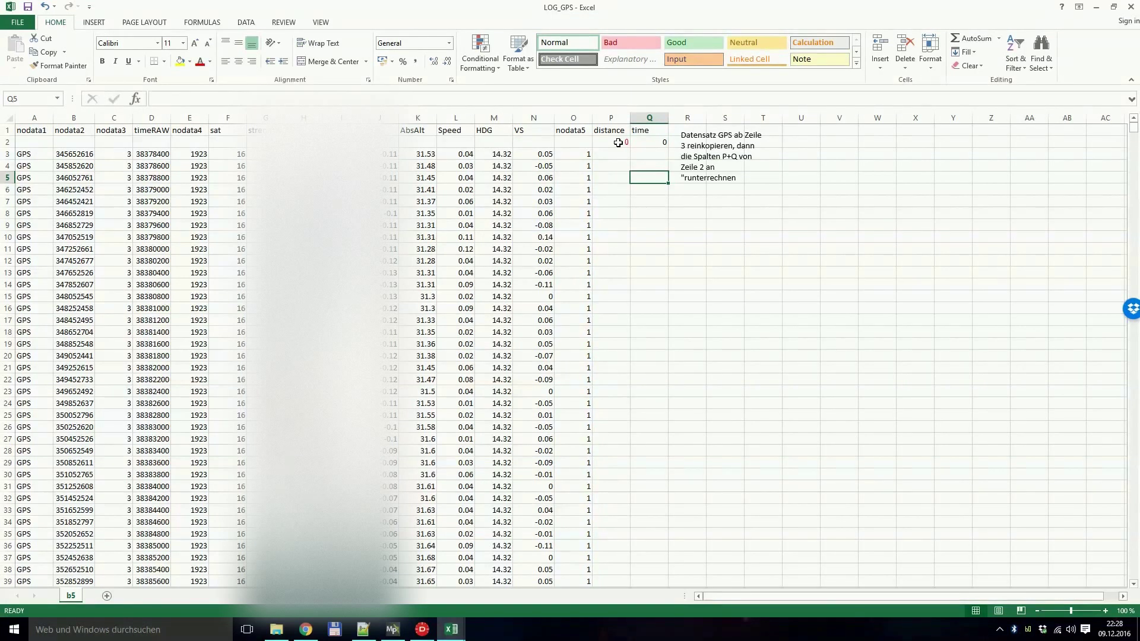
Step: Fill the distance and time formulas from P2:Q2 down through all pasted GPS rows and check the calculated values
{"action": "left_click_drag", "start_coordinate": [618, 142], "coordinate": [641, 142]}
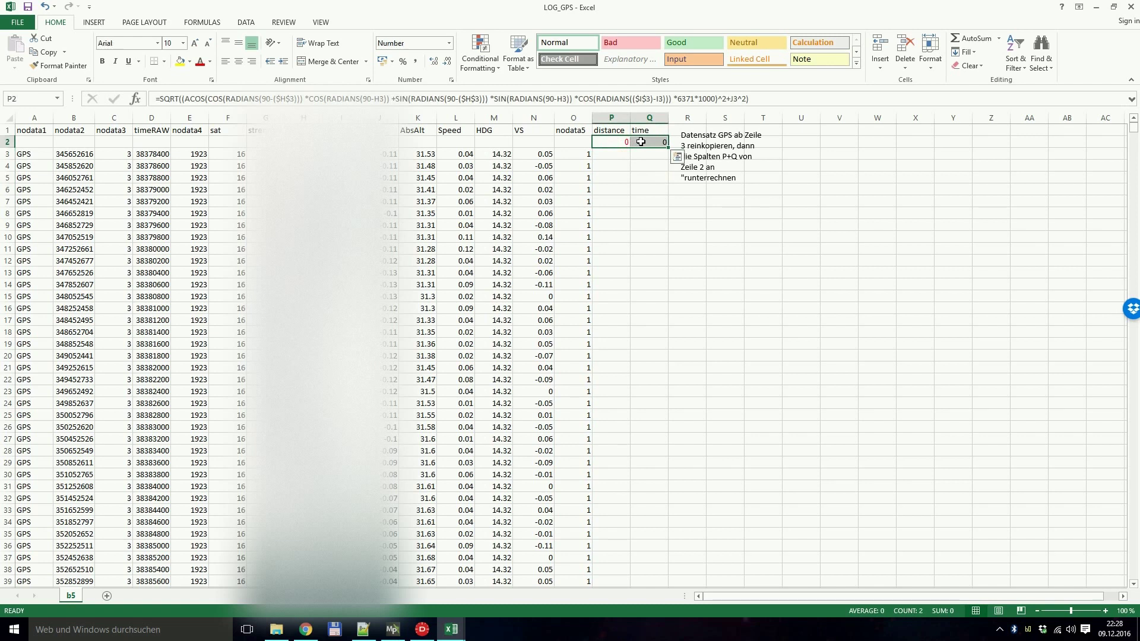
{"action": "left_click_drag", "start_coordinate": [618, 141], "coordinate": [648, 141]}
{"action": "double_click", "coordinate": [667, 148]}
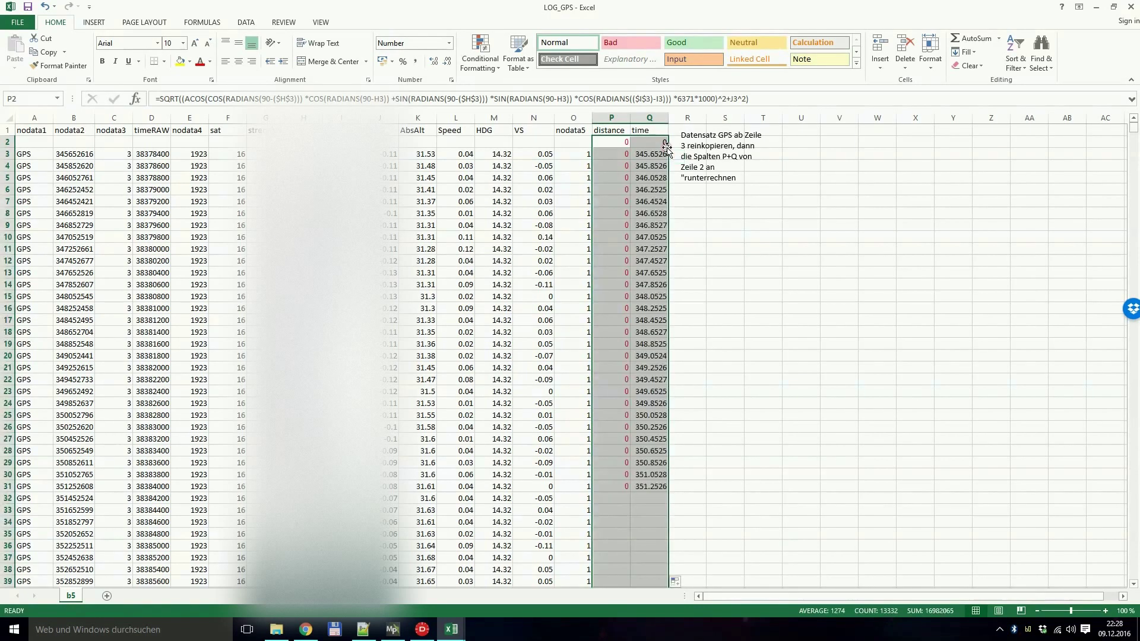
{"action": "scroll", "coordinate": [665, 228], "scroll_direction": "down", "scroll_amount": 19}
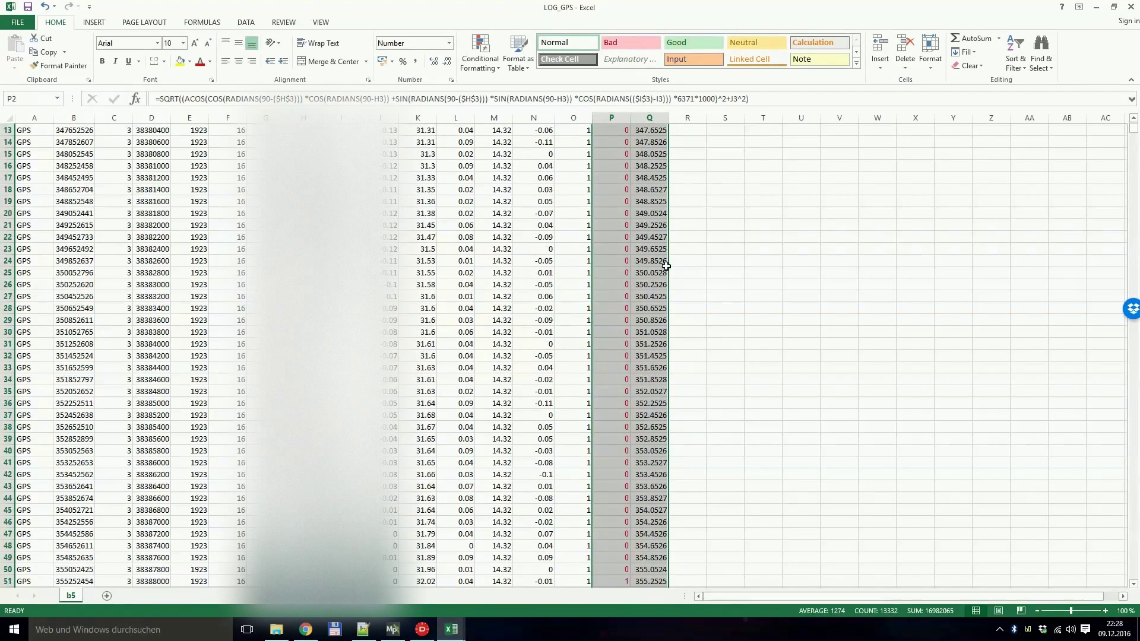
{"action": "scroll", "coordinate": [661, 237], "scroll_direction": "up", "scroll_amount": 19}
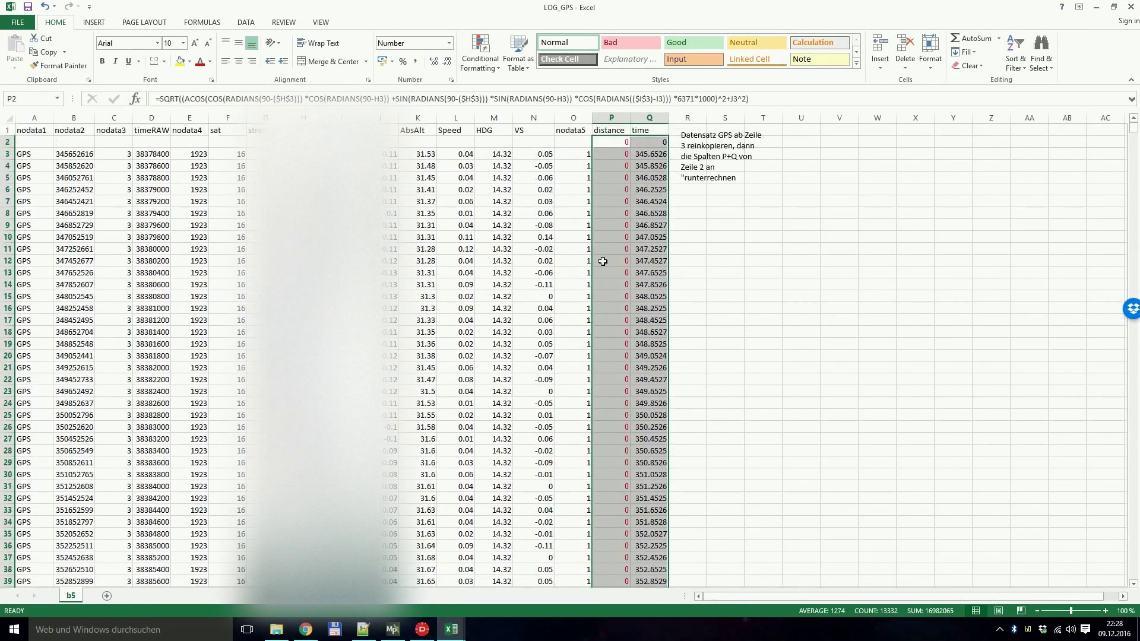
{"action": "left_click", "coordinate": [1130, 138]}
{"action": "scroll", "coordinate": [629, 242], "scroll_direction": "up", "scroll_amount": 18}
{"action": "scroll", "coordinate": [633, 210], "scroll_direction": "down", "scroll_amount": 5}
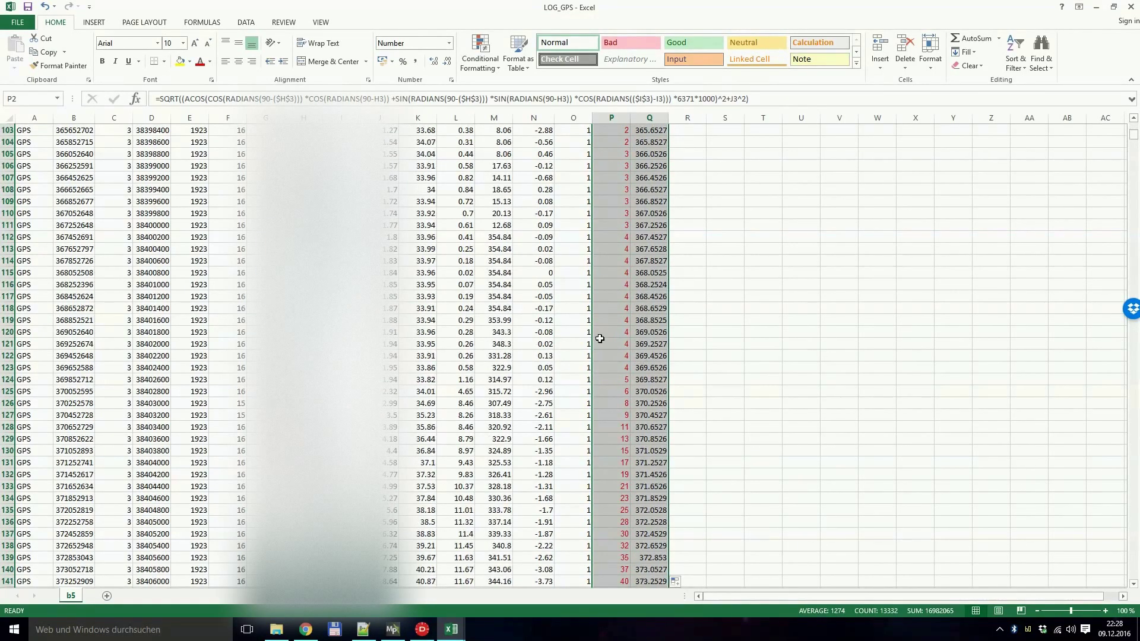
Step: Check the filled rows down to the end of the data and correct the last distance in P6667 to 17
{"action": "scroll", "coordinate": [621, 333], "scroll_direction": "down", "scroll_amount": 4}
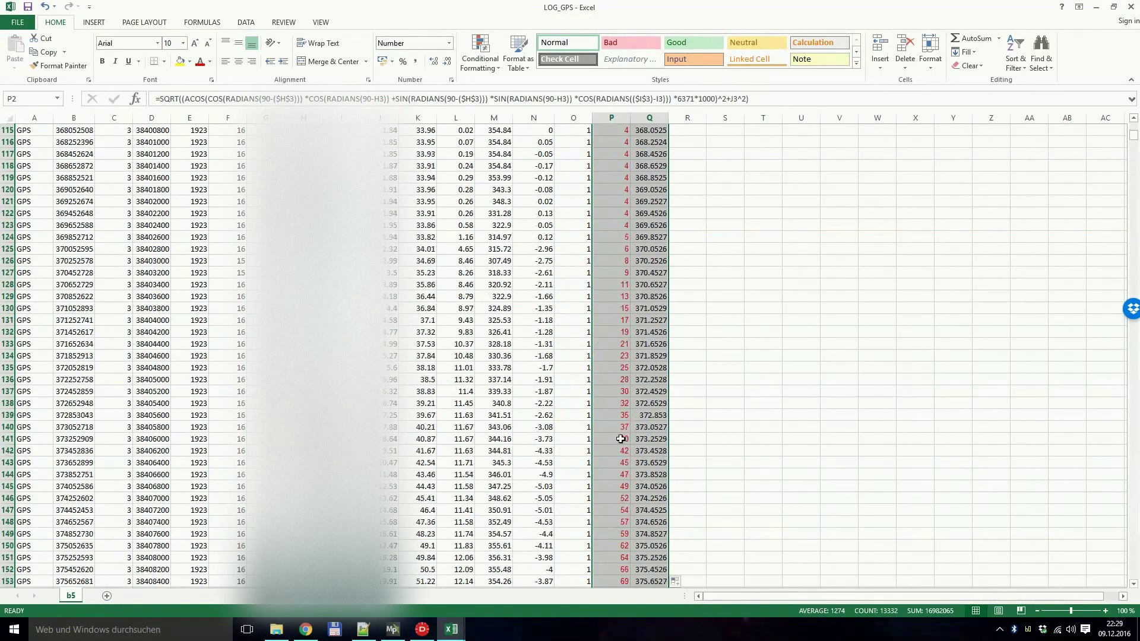
{"action": "left_click", "coordinate": [641, 390]}
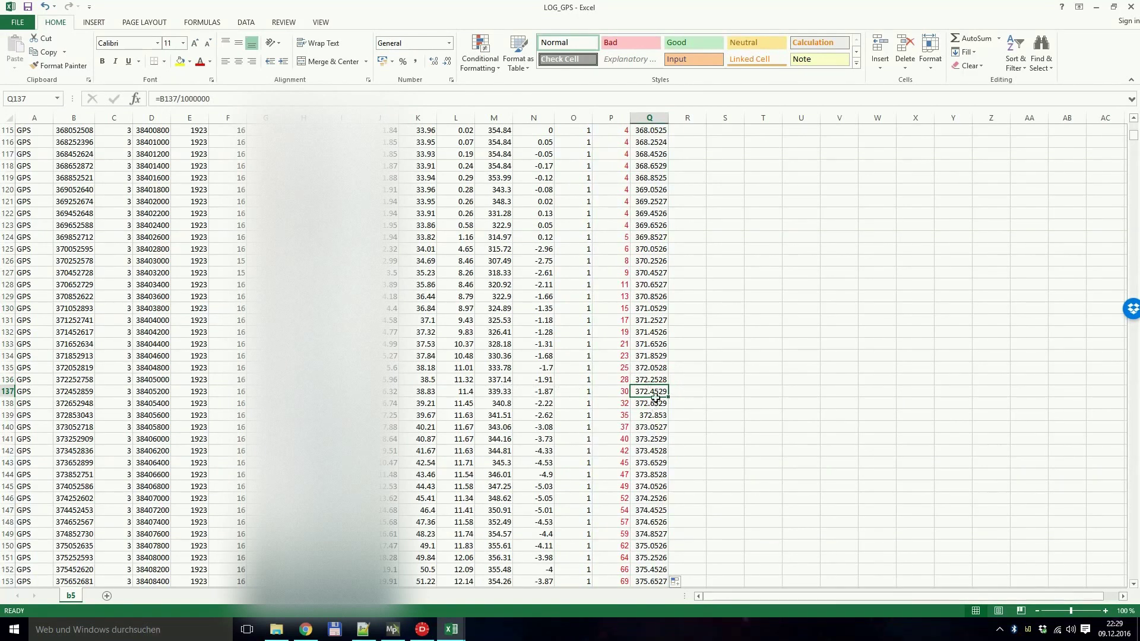
{"action": "left_click_drag", "start_coordinate": [1134, 138], "coordinate": [1138, 555]}
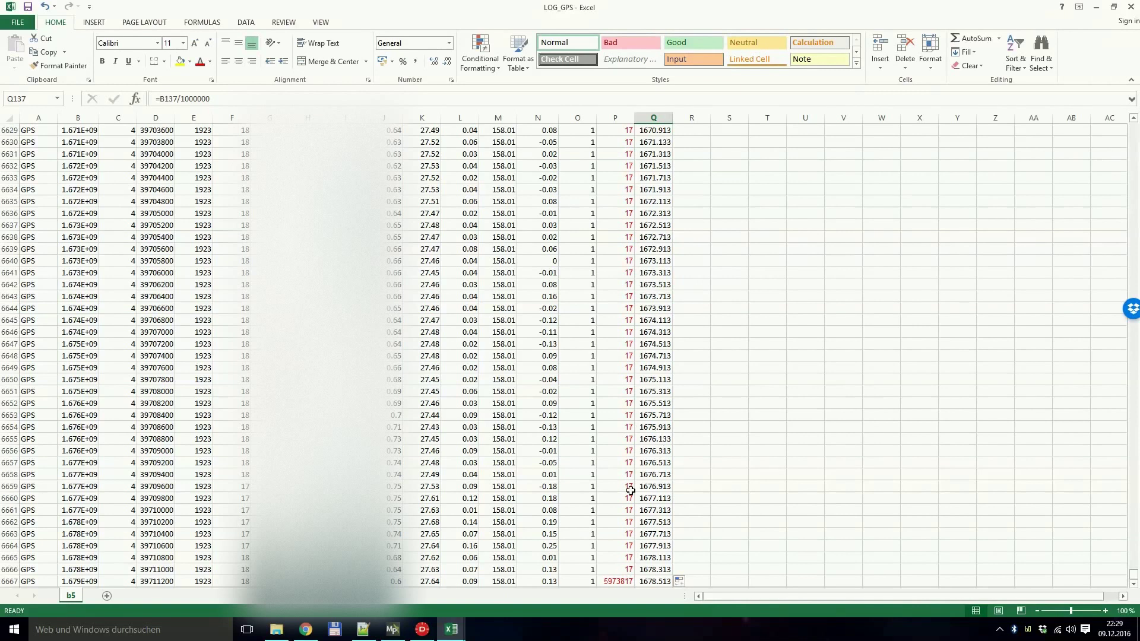
{"action": "left_click", "coordinate": [626, 581]}
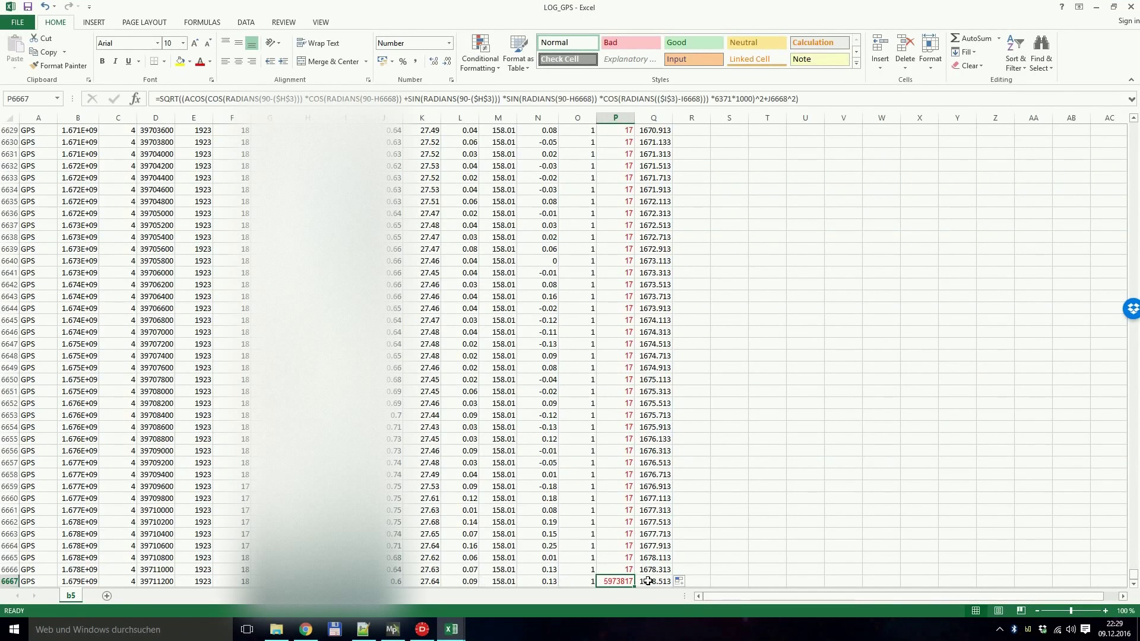
{"action": "key", "text": "F2"}
{"action": "key", "text": "Return"}
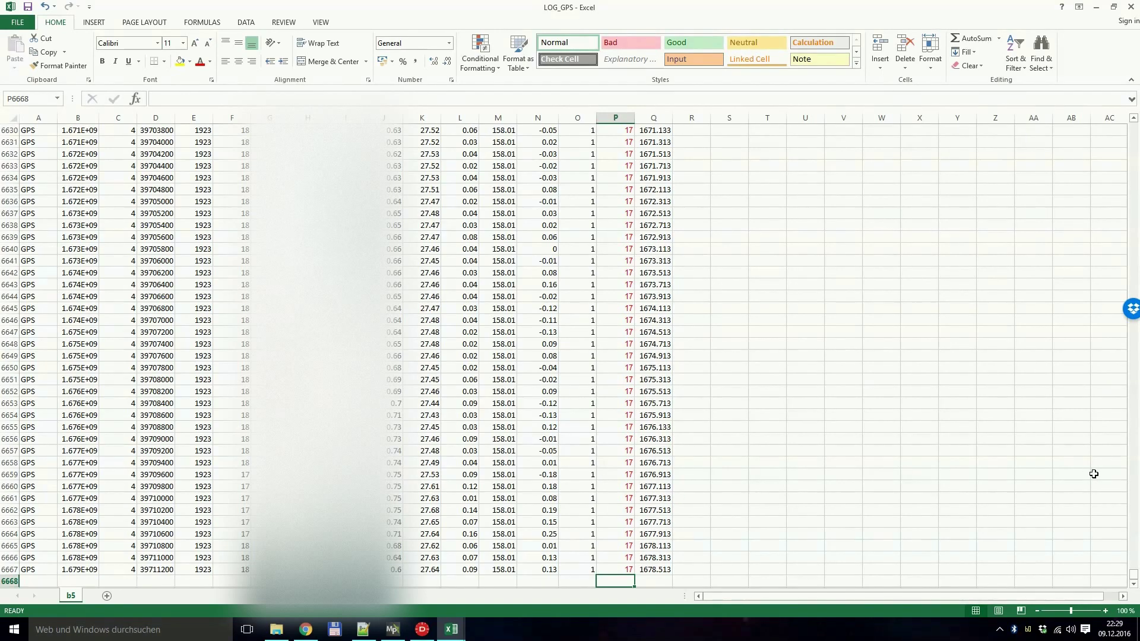
{"action": "left_click_drag", "start_coordinate": [1133, 574], "coordinate": [1133, 128]}
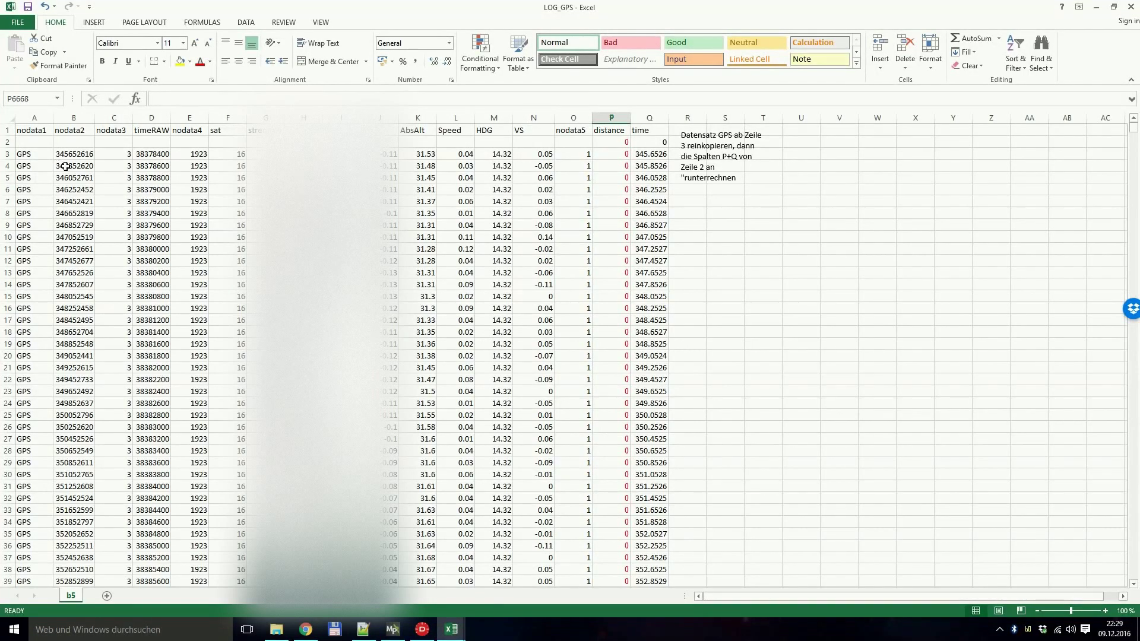
Step: Save the GPS workbook as LOG_GPS_for_tutorial in CSV (MS-DOS) format in the Vorlagen folder, keeping that format
{"action": "left_click", "coordinate": [18, 22]}
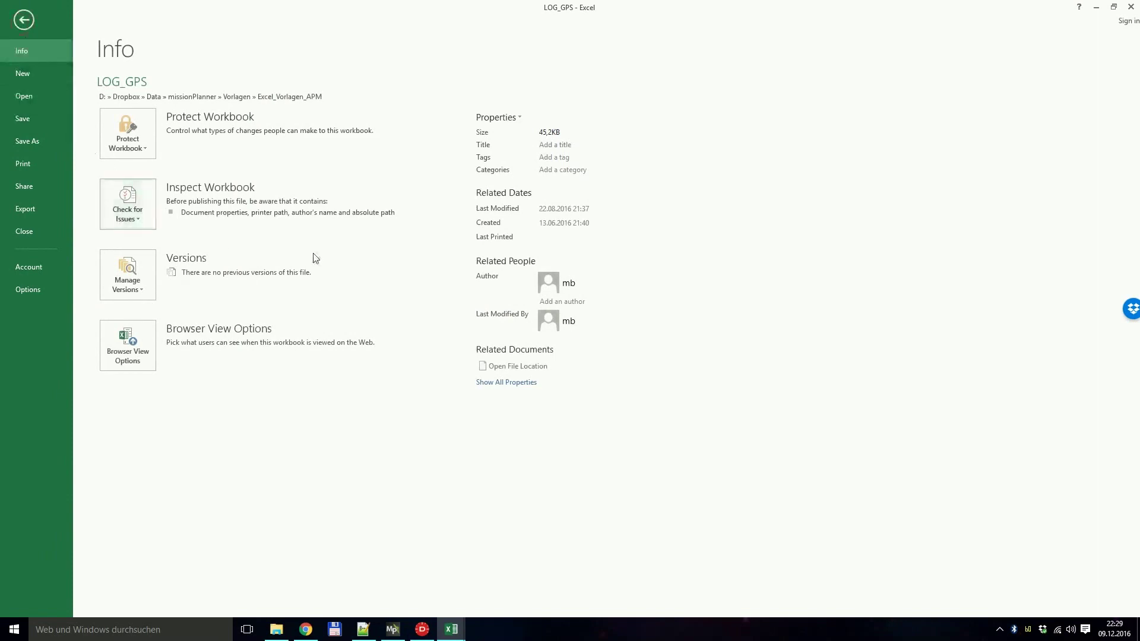
{"action": "left_click", "coordinate": [29, 141]}
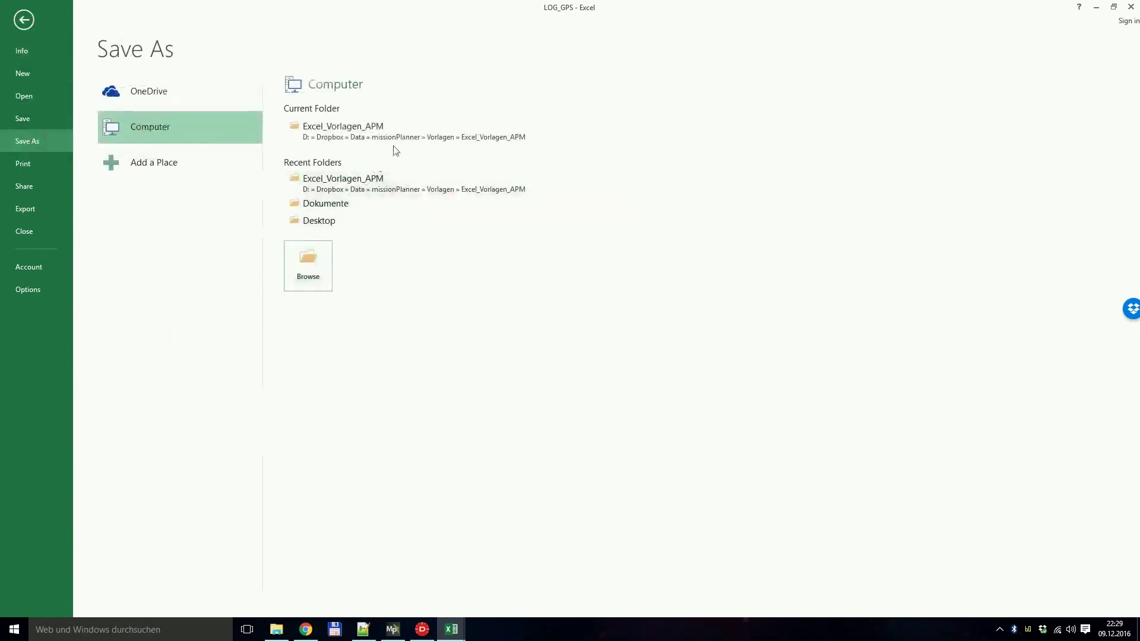
{"action": "left_click", "coordinate": [307, 263]}
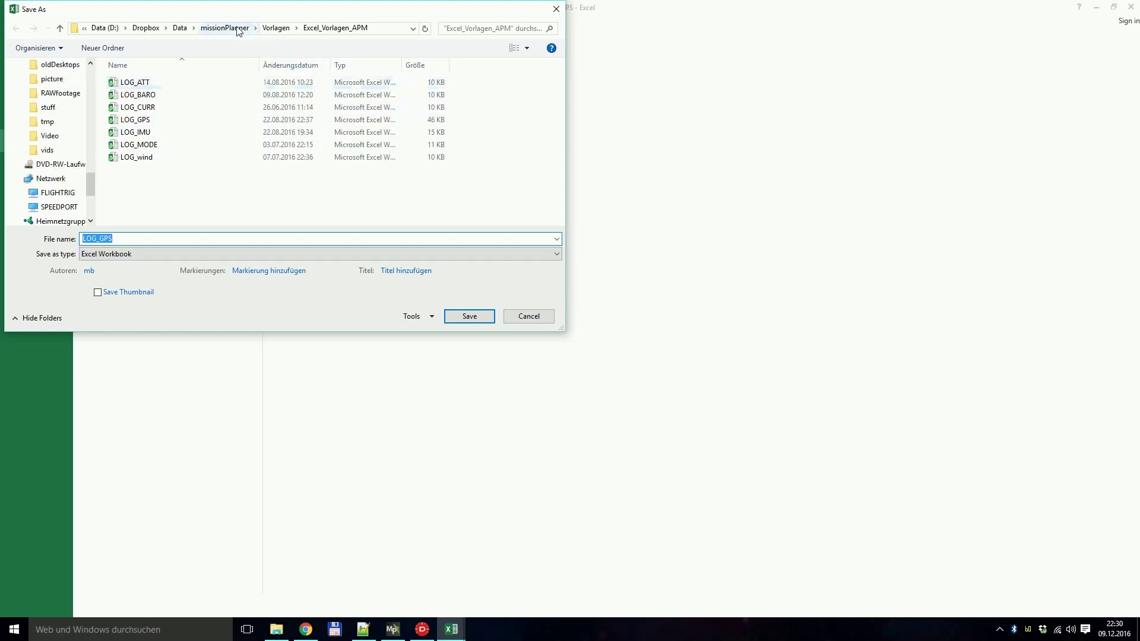
{"action": "left_click", "coordinate": [273, 28]}
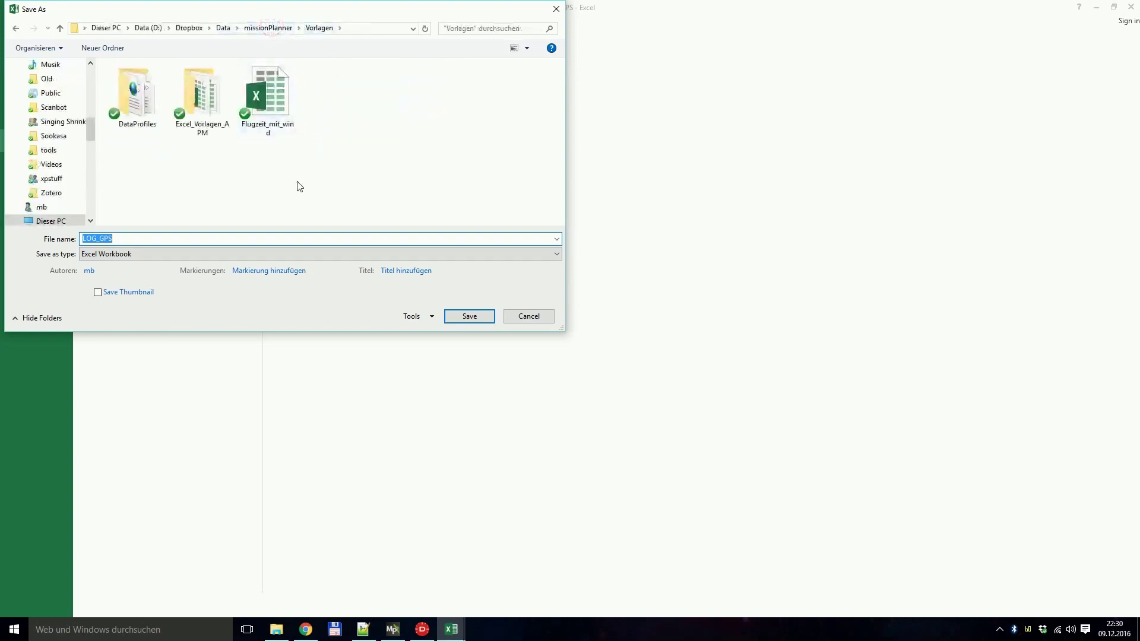
{"action": "left_click", "coordinate": [125, 237]}
{"action": "left_click", "coordinate": [137, 255]}
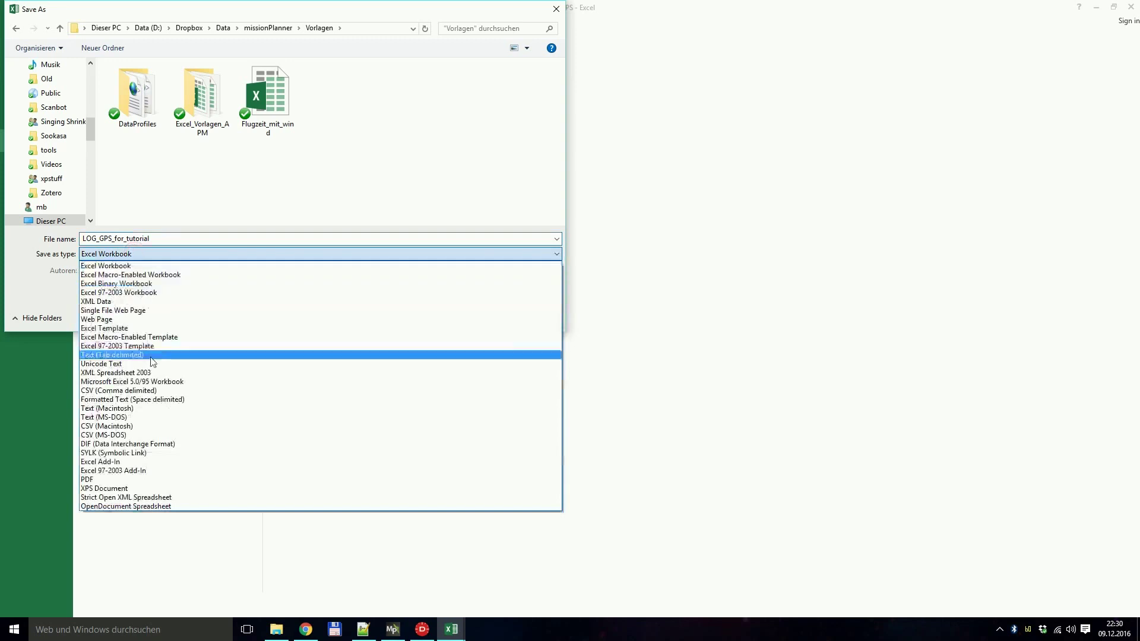
{"action": "left_click", "coordinate": [185, 435]}
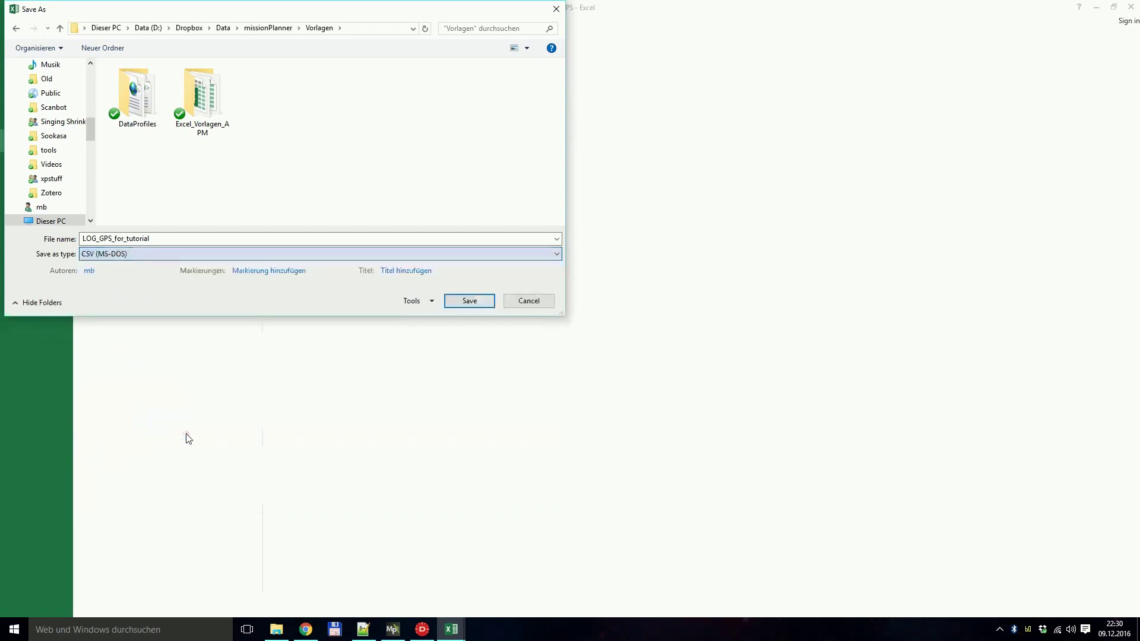
{"action": "left_click", "coordinate": [475, 304]}
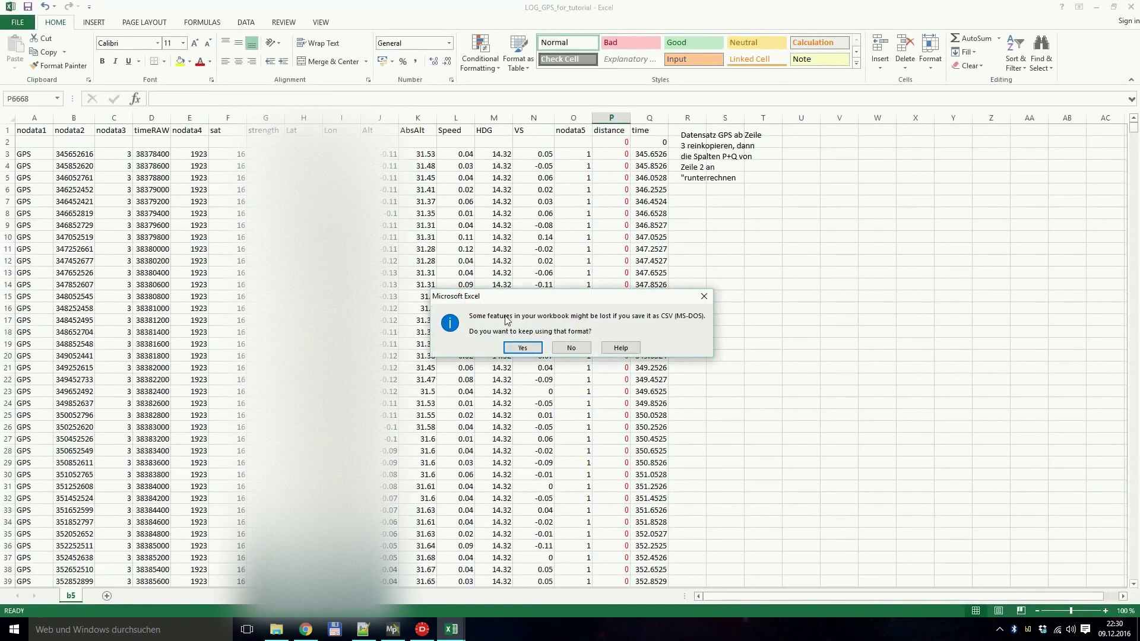
{"action": "left_click", "coordinate": [533, 351]}
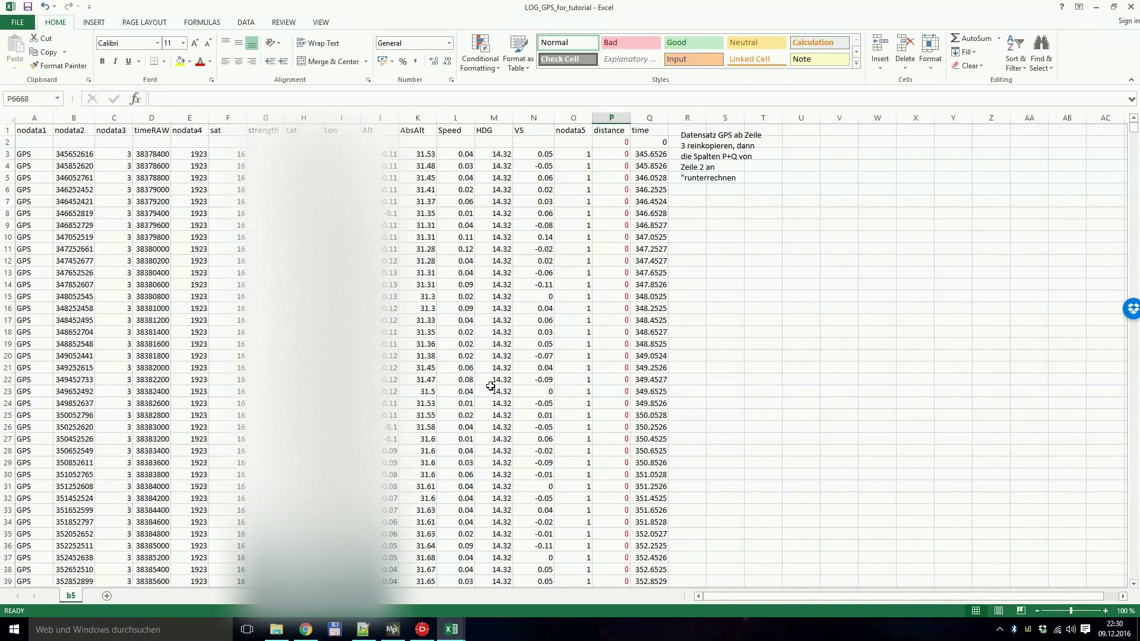
Step: Switch to the Excel_Vorlagen_APM folder in File Explorer and look through the templates LOG_ATT, LOG_BARO, LOG_CURR, LOG_GPS, LOG_IMU, LOG_MODE and LOG_wind
{"action": "left_click", "coordinate": [275, 633]}
{"action": "left_click", "coordinate": [474, 420]}
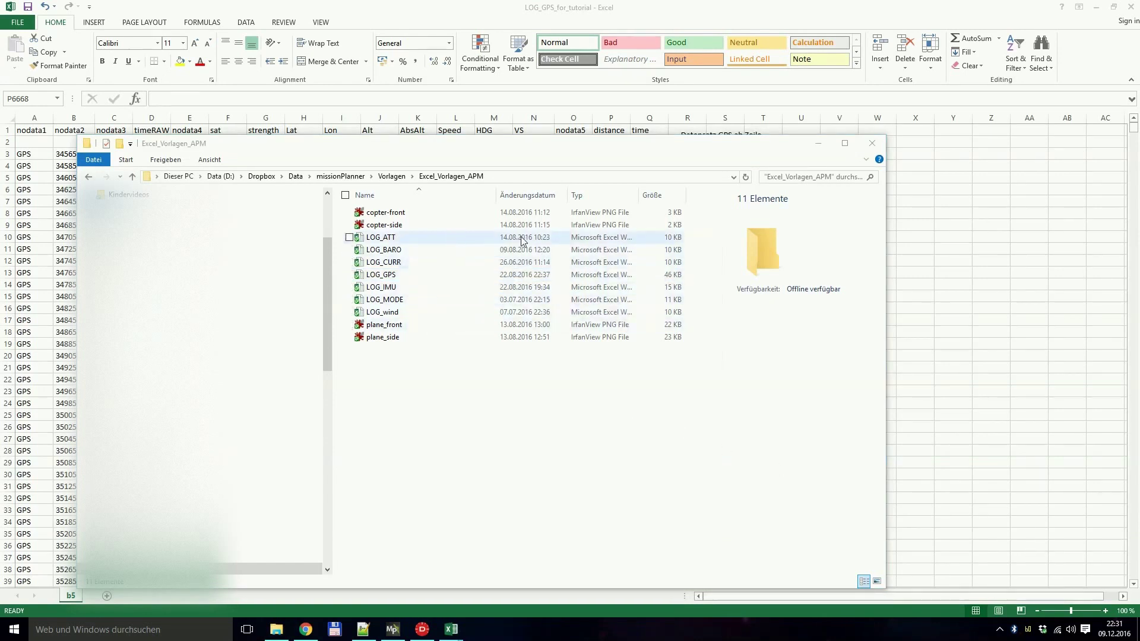
{"action": "left_click", "coordinate": [456, 238]}
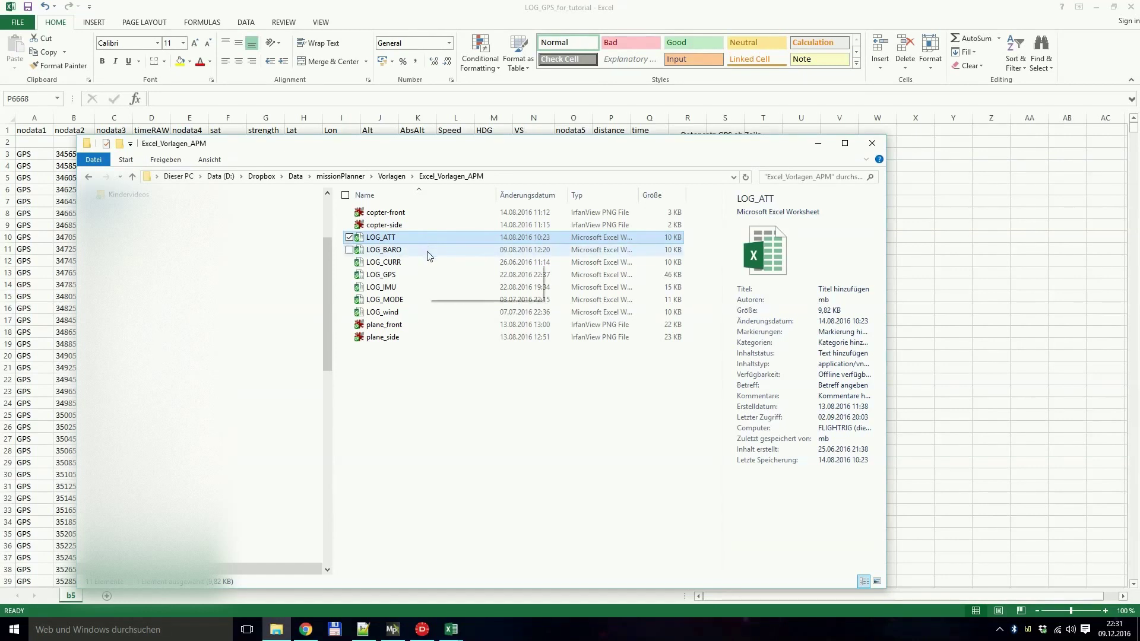
{"action": "left_click", "coordinate": [430, 251]}
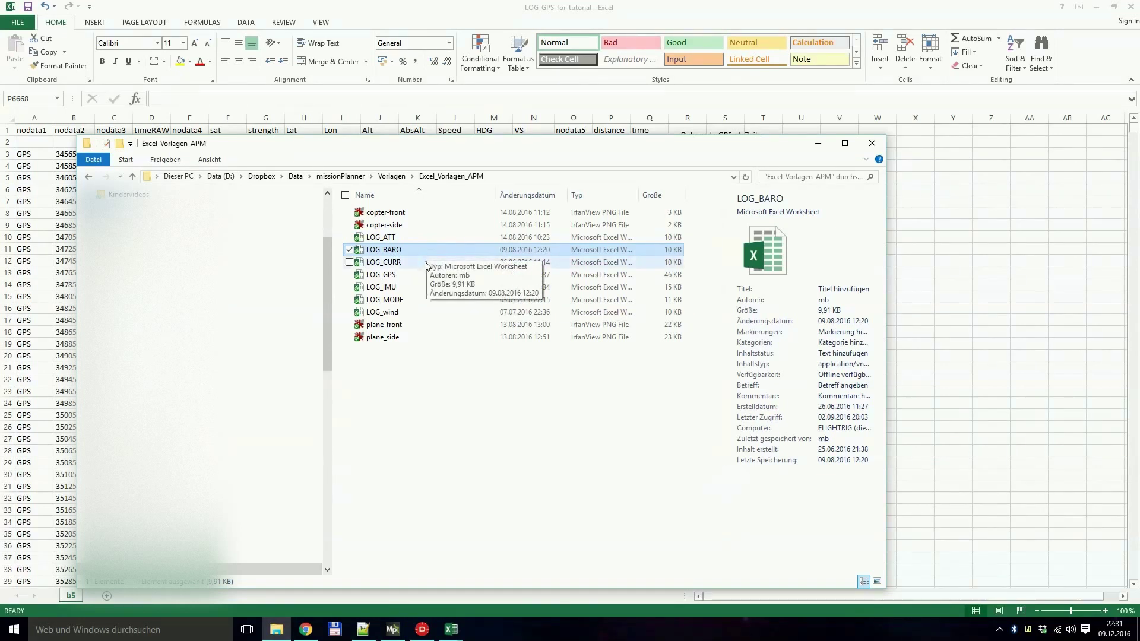
{"action": "left_click", "coordinate": [425, 263]}
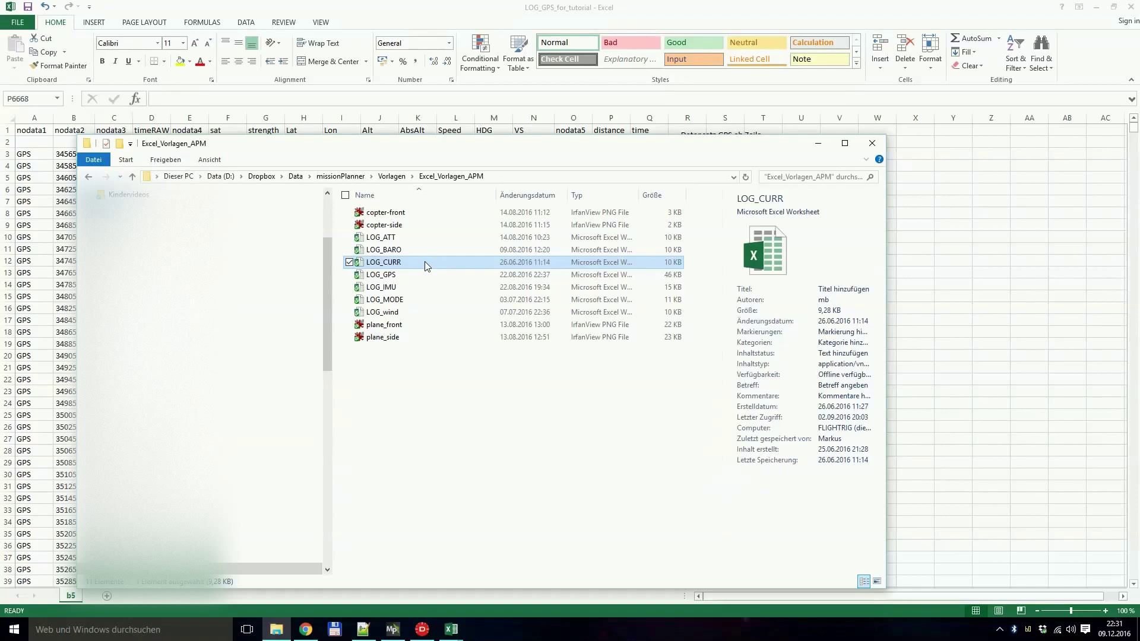
{"action": "left_click", "coordinate": [433, 275]}
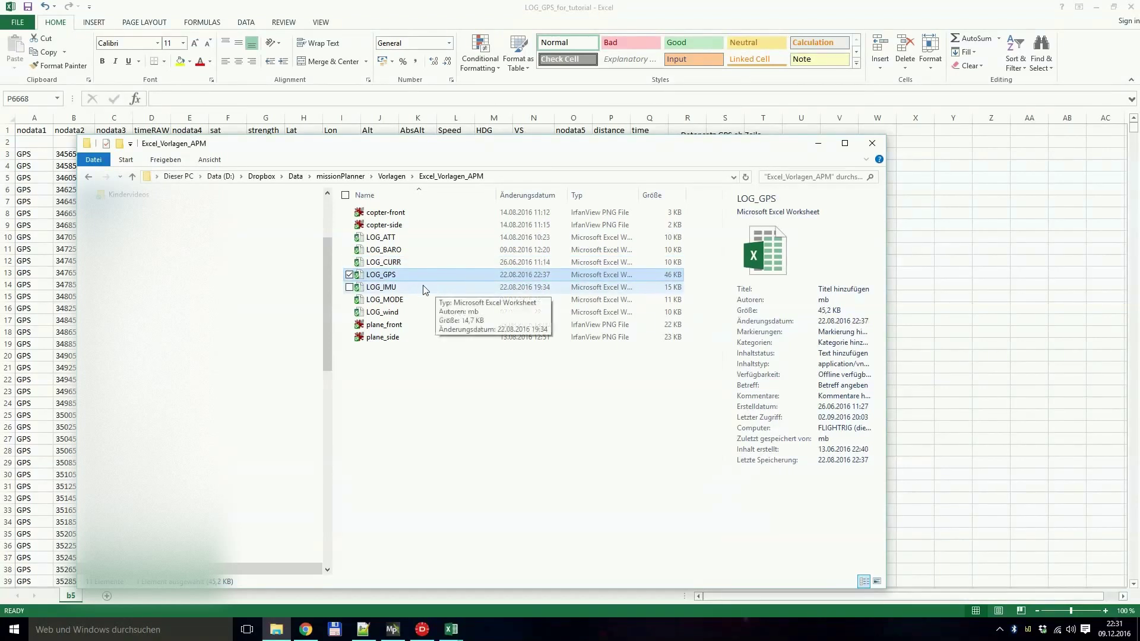
{"action": "left_click", "coordinate": [424, 288]}
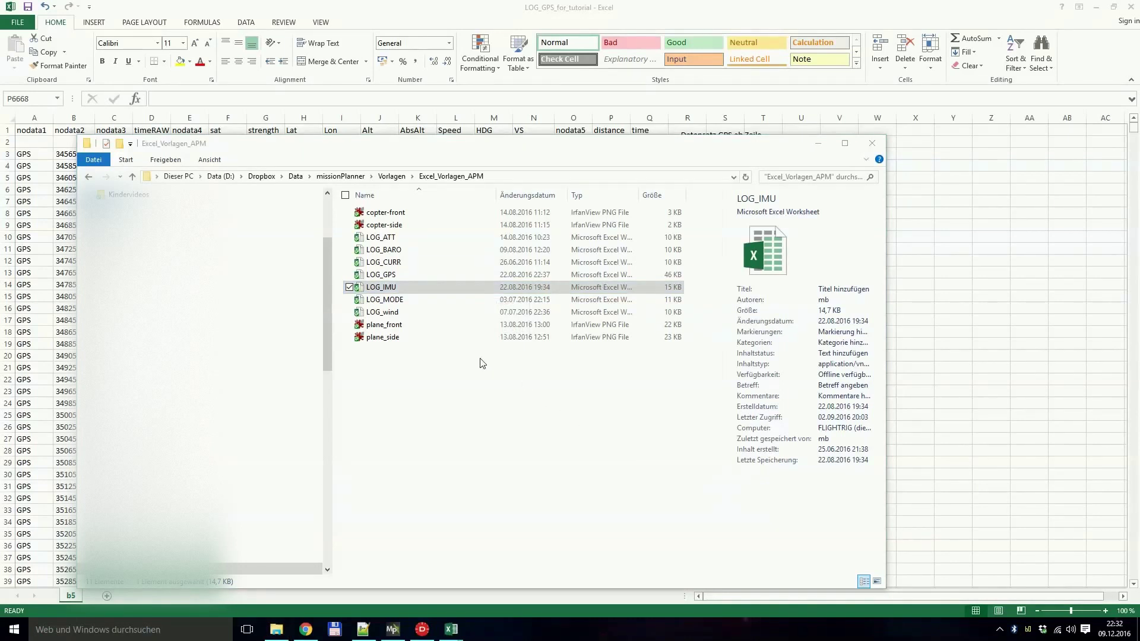
{"action": "left_click", "coordinate": [410, 302]}
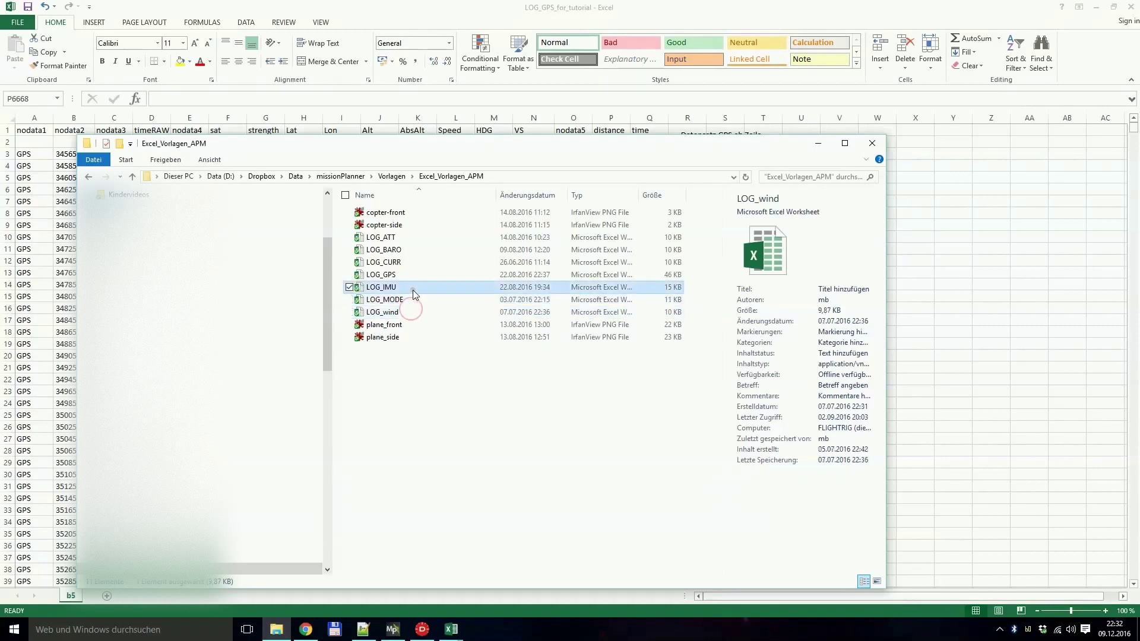
{"action": "double_click", "coordinate": [411, 300]}
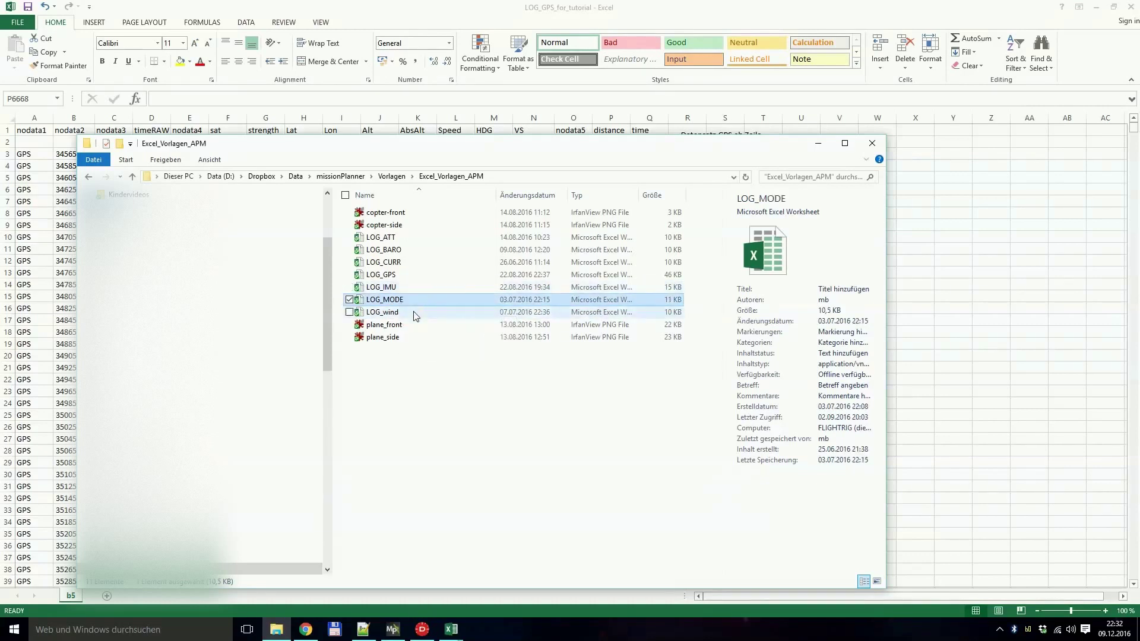
{"action": "left_click", "coordinate": [414, 313]}
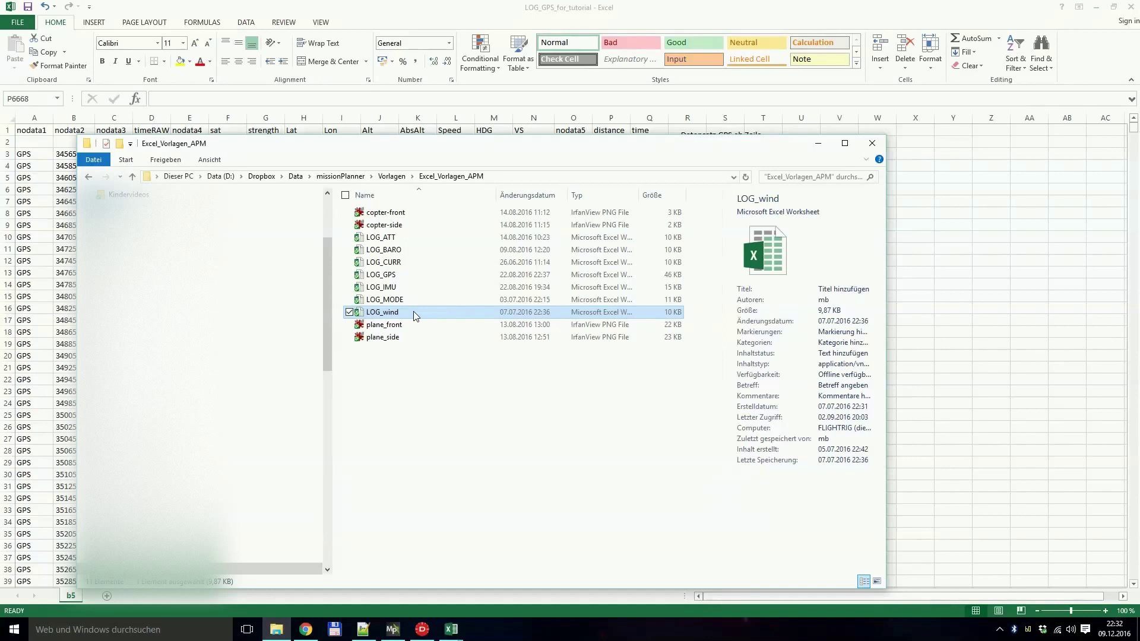
{"action": "left_click", "coordinate": [421, 304]}
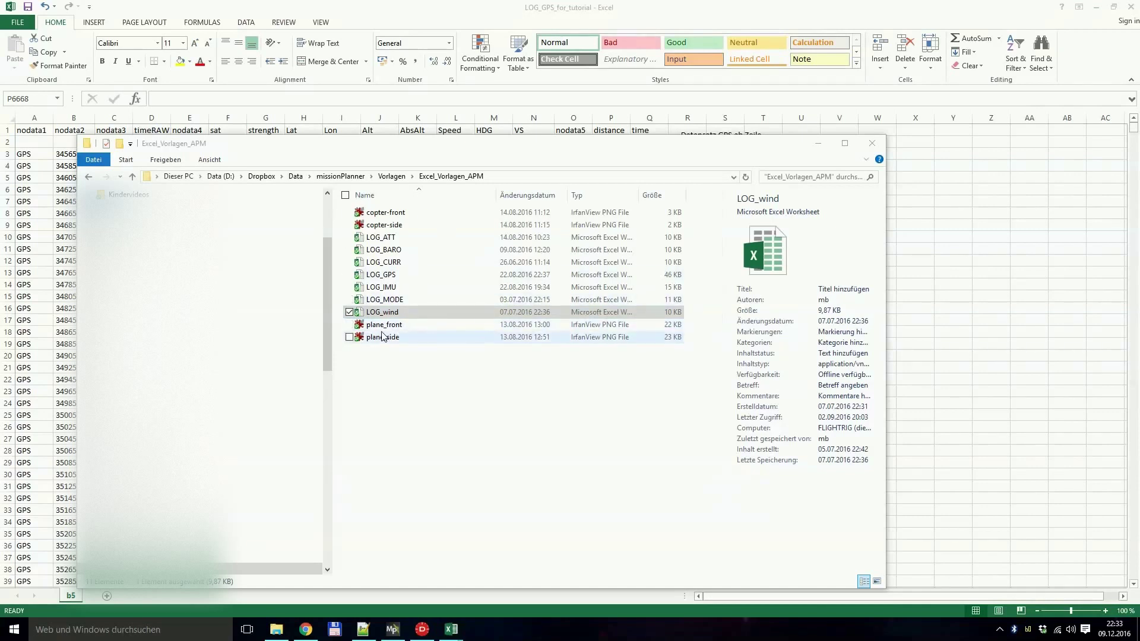
Step: Open the LOG_CURR template in Excel and return to the Book1 workbook with the raw log data
{"action": "double_click", "coordinate": [409, 266]}
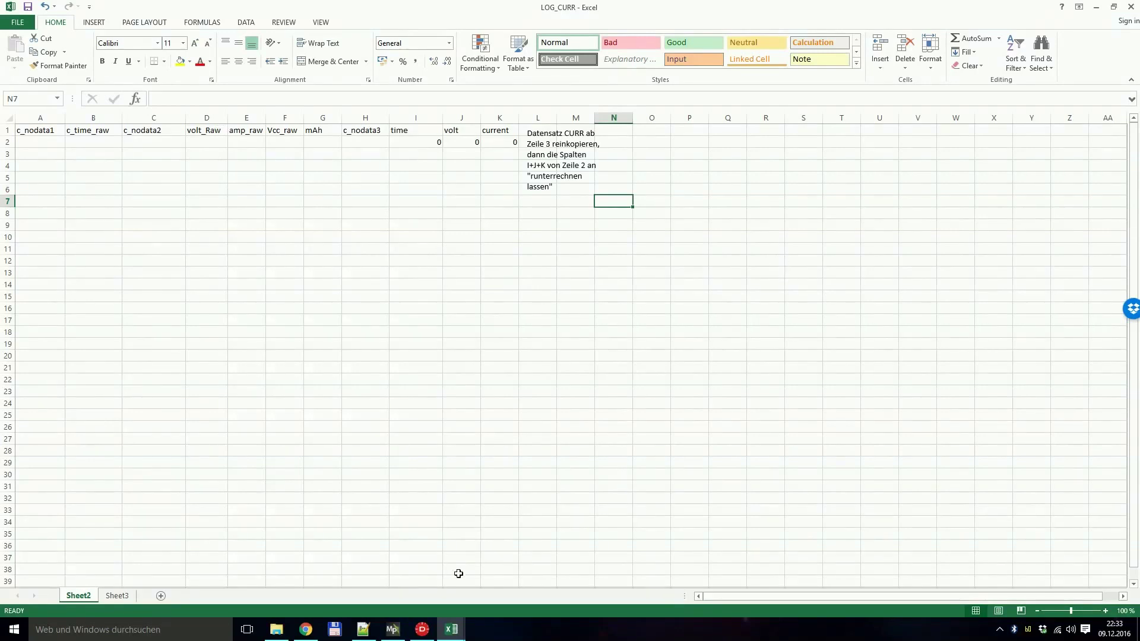
{"action": "mouse_move", "coordinate": [452, 628]}
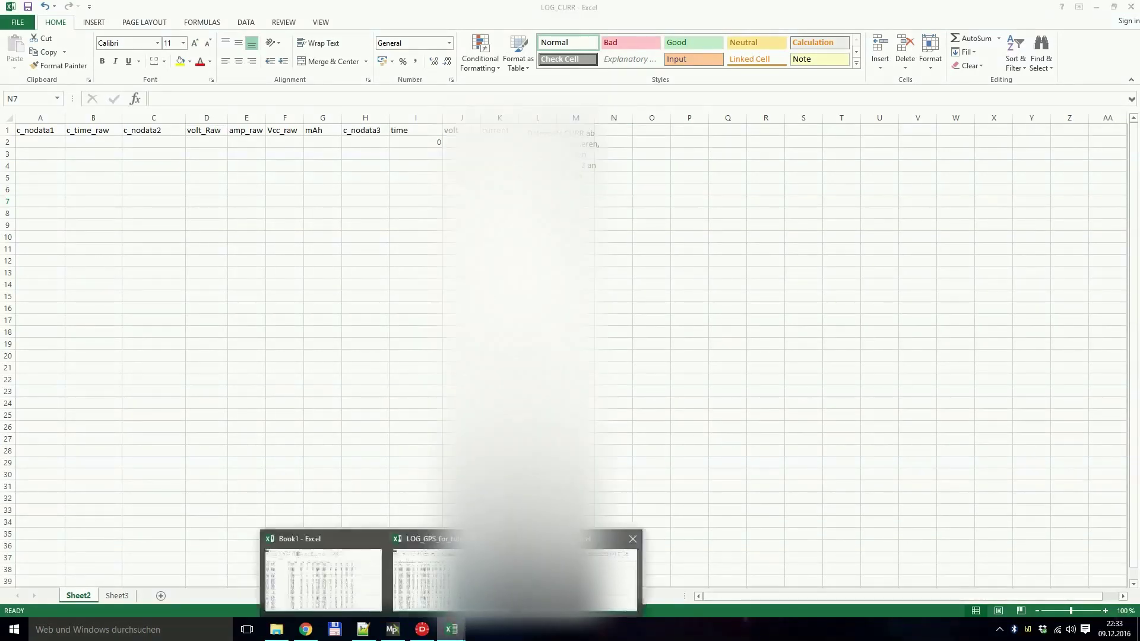
{"action": "left_click", "coordinate": [415, 573]}
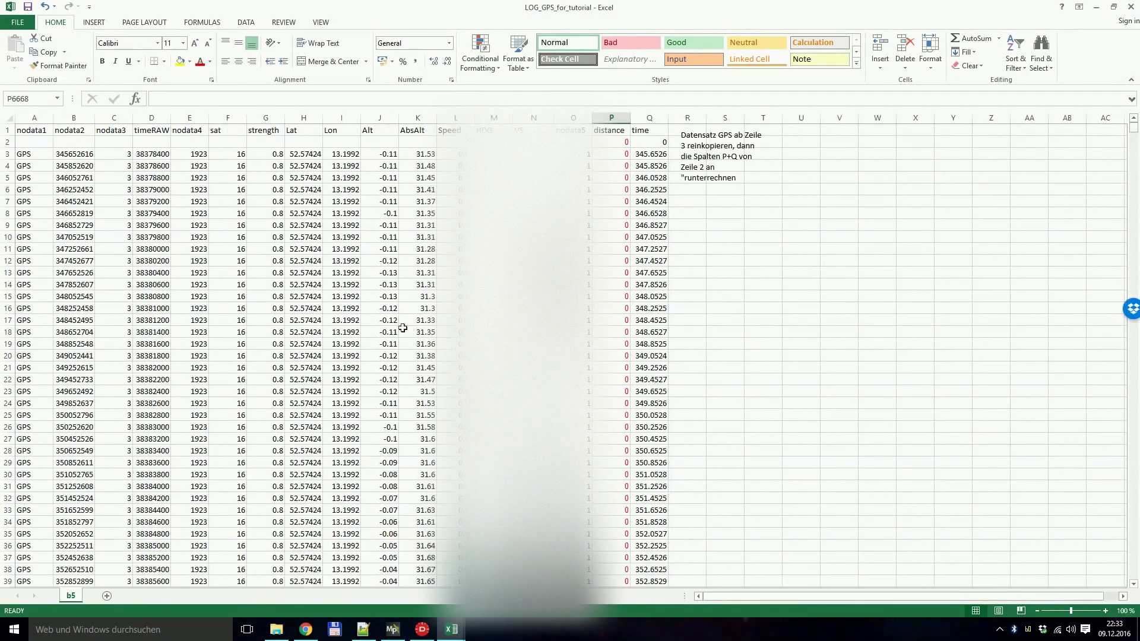
{"action": "left_click", "coordinate": [452, 628]}
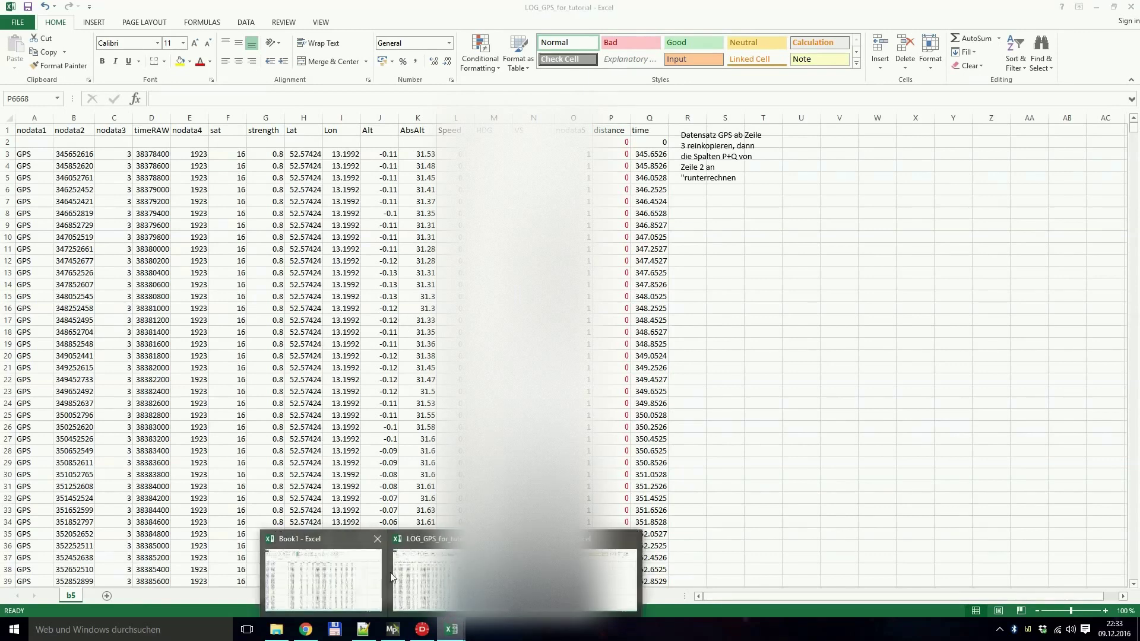
{"action": "left_click", "coordinate": [315, 579]}
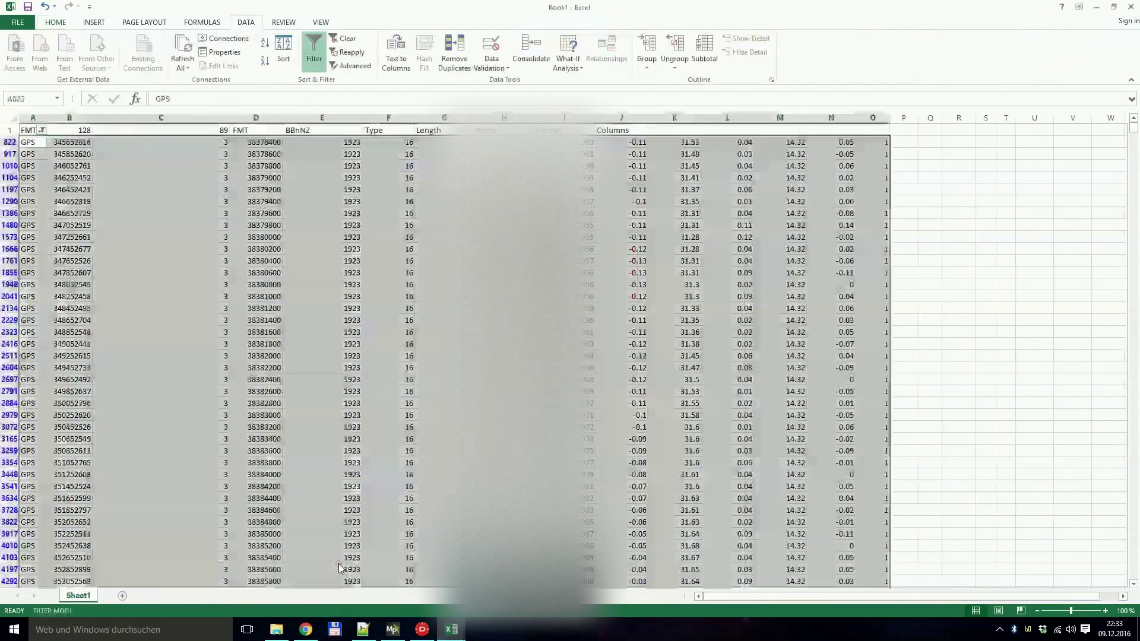
Step: Change the filter on Book1's FMT column to show only the CURR records
{"action": "left_click", "coordinate": [41, 130]}
{"action": "left_click", "coordinate": [36, 245]}
{"action": "left_click", "coordinate": [36, 245]}
{"action": "mouse_move", "coordinate": [144, 263]}
{"action": "left_mouse_down"}
{"action": "mouse_move", "coordinate": [152, 332]}
{"action": "mouse_move", "coordinate": [153, 268]}
{"action": "left_mouse_up"}
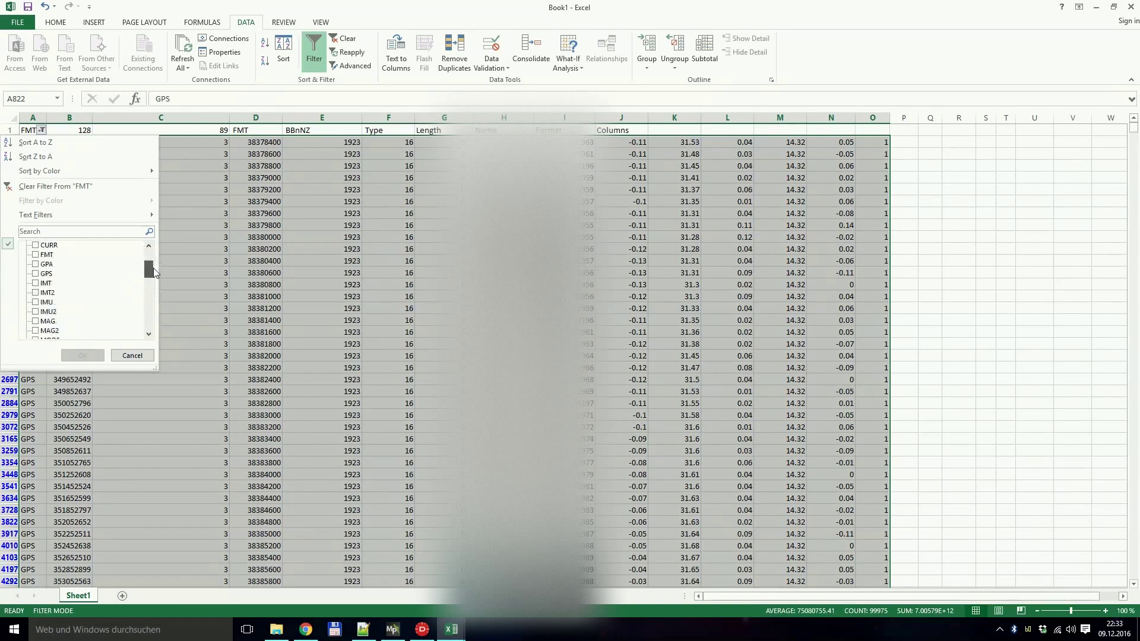
{"action": "left_click", "coordinate": [36, 244]}
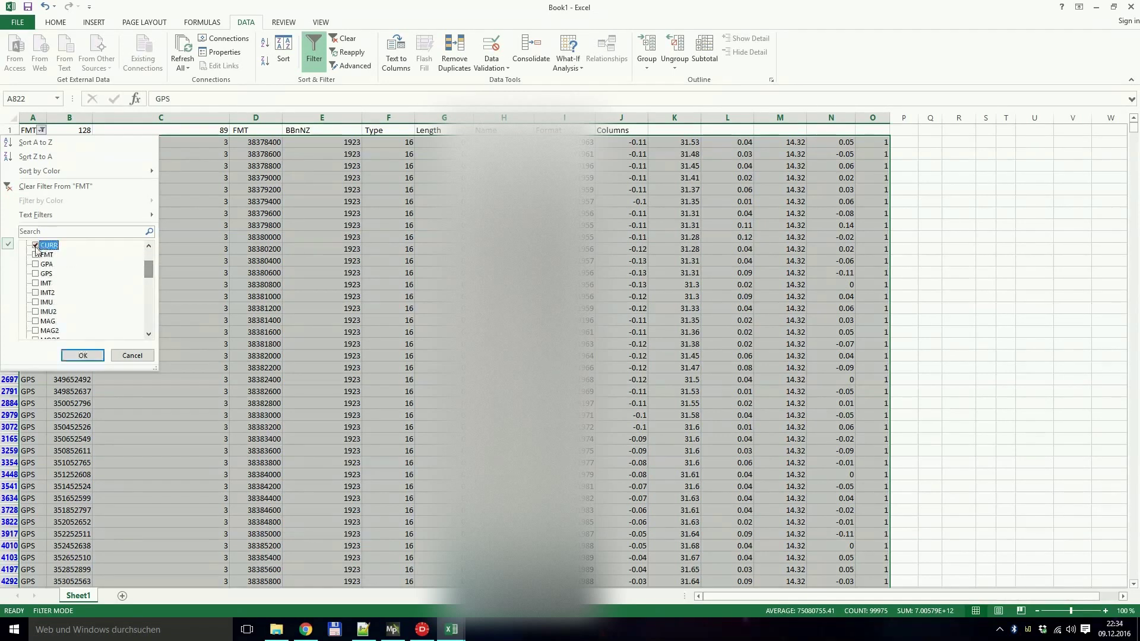
{"action": "left_click", "coordinate": [83, 355]}
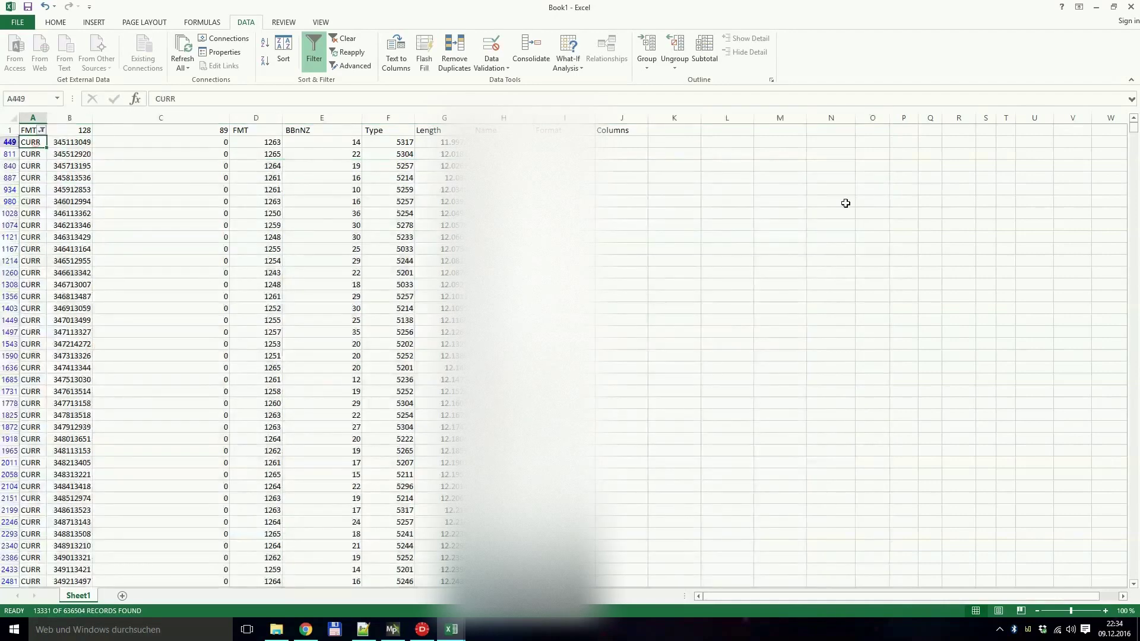
Step: Copy all filtered CURR records from Book1 and paste them into the LOG_CURR template's Sheet2 starting at cell A3
{"action": "left_click_drag", "start_coordinate": [1133, 127], "coordinate": [1134, 582]}
{"action": "left_click", "coordinate": [535, 581], "text": "shift"}
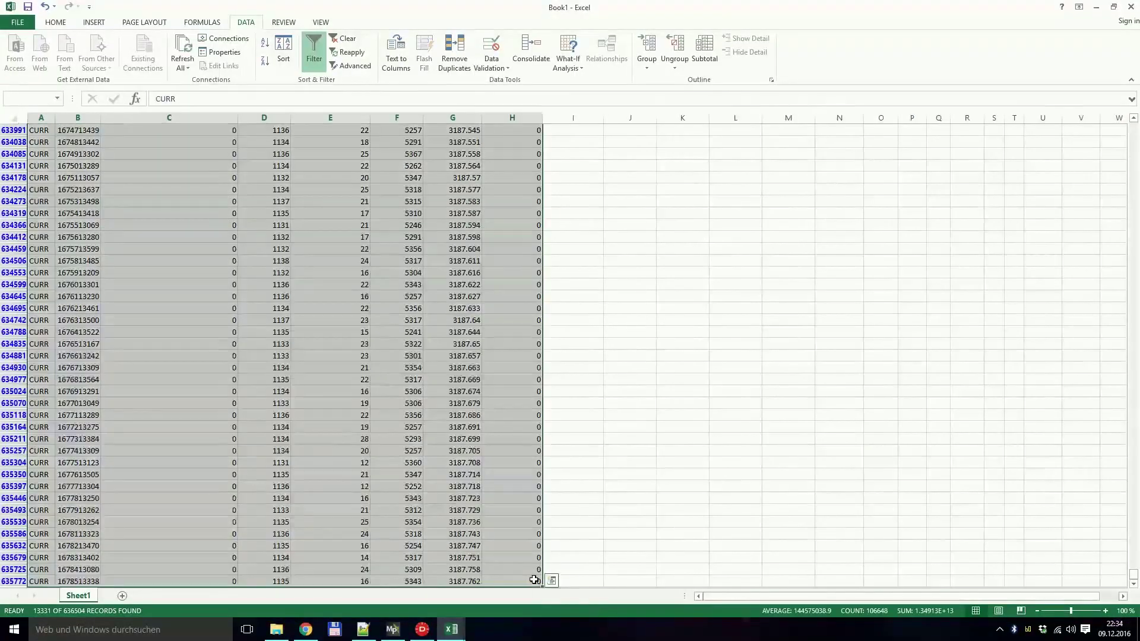
{"action": "key", "text": "ctrl+c"}
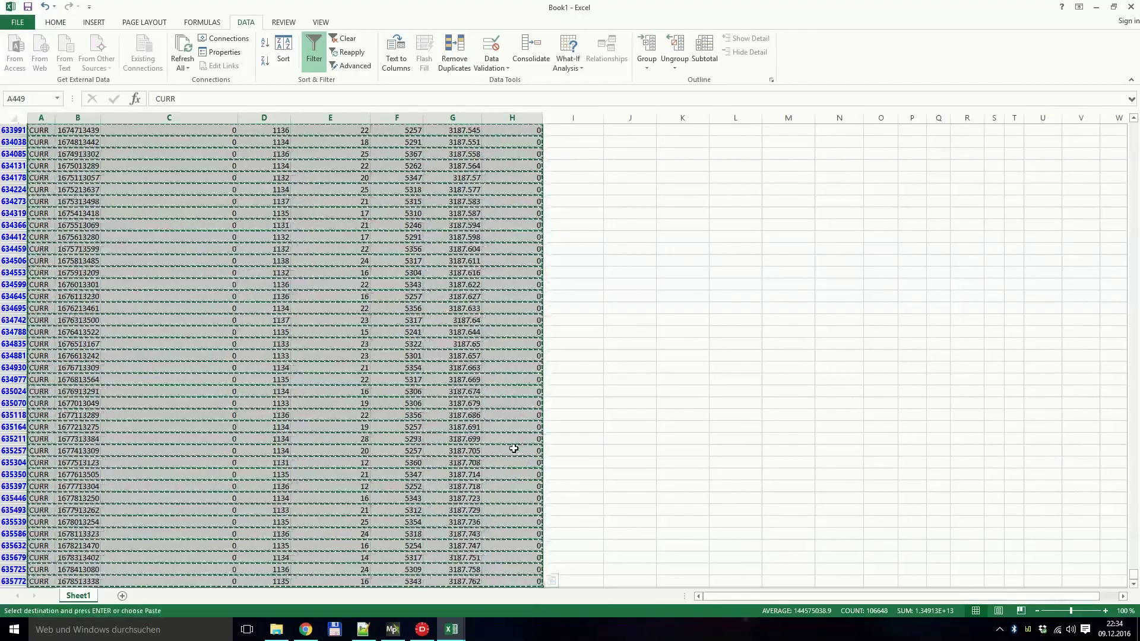
{"action": "left_click", "coordinate": [452, 629]}
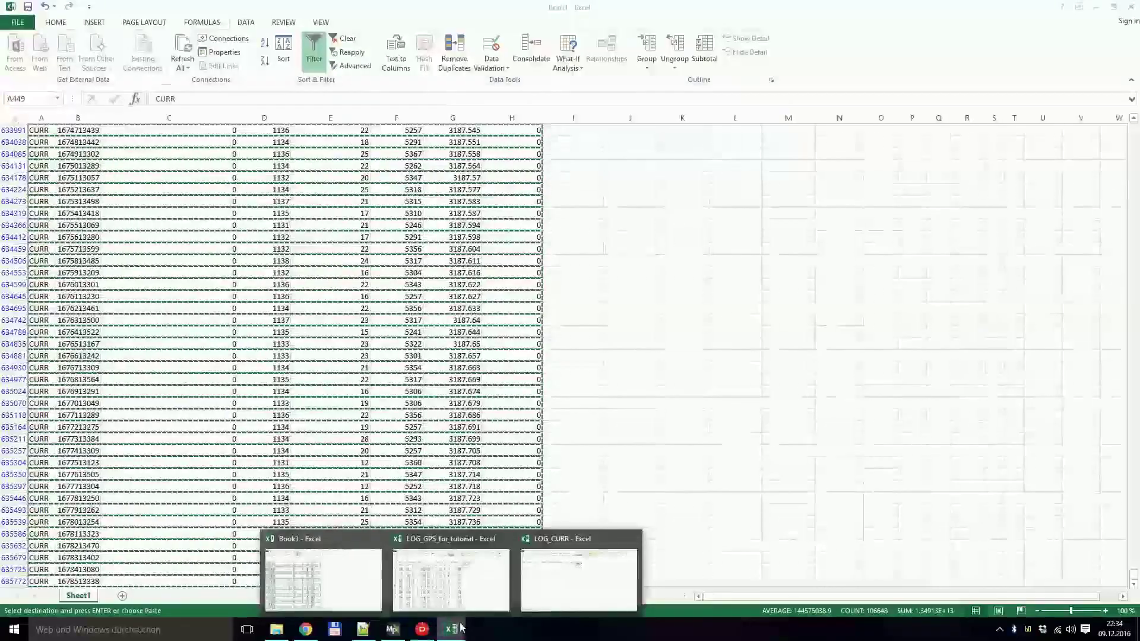
{"action": "left_click", "coordinate": [557, 586]}
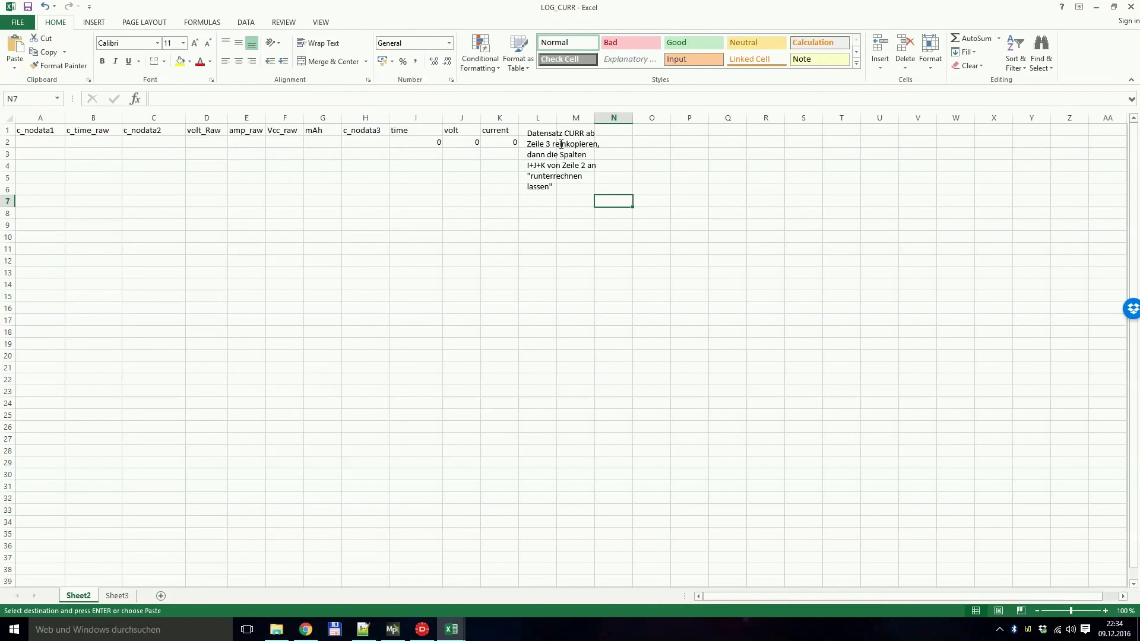
{"action": "left_click", "coordinate": [45, 156]}
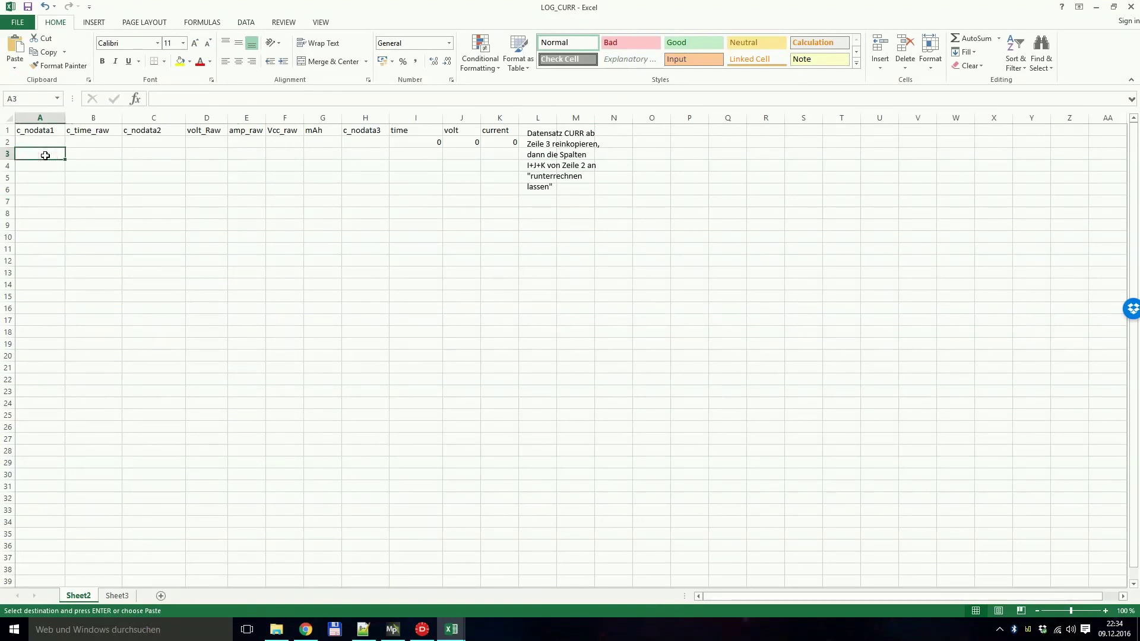
{"action": "key", "text": "ctrl+v"}
Step: Move the instruction note in LOG_CURR away from the current column to around columns P and Q
{"action": "left_click", "coordinate": [433, 143]}
{"action": "left_click_drag", "start_coordinate": [442, 143], "coordinate": [505, 141]}
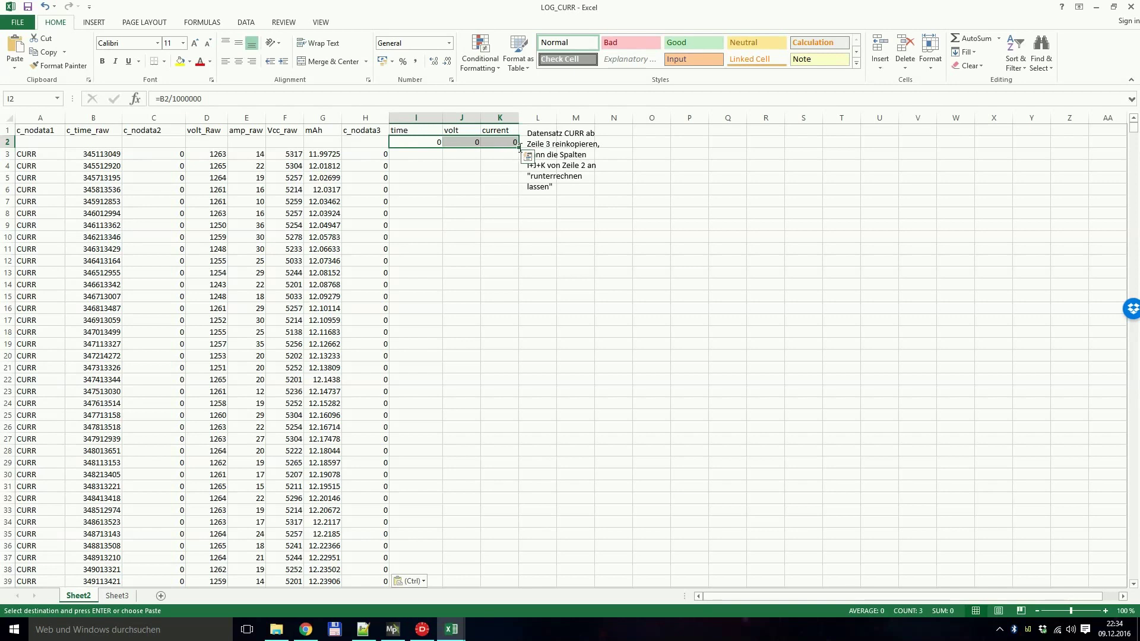
{"action": "left_click", "coordinate": [526, 154]}
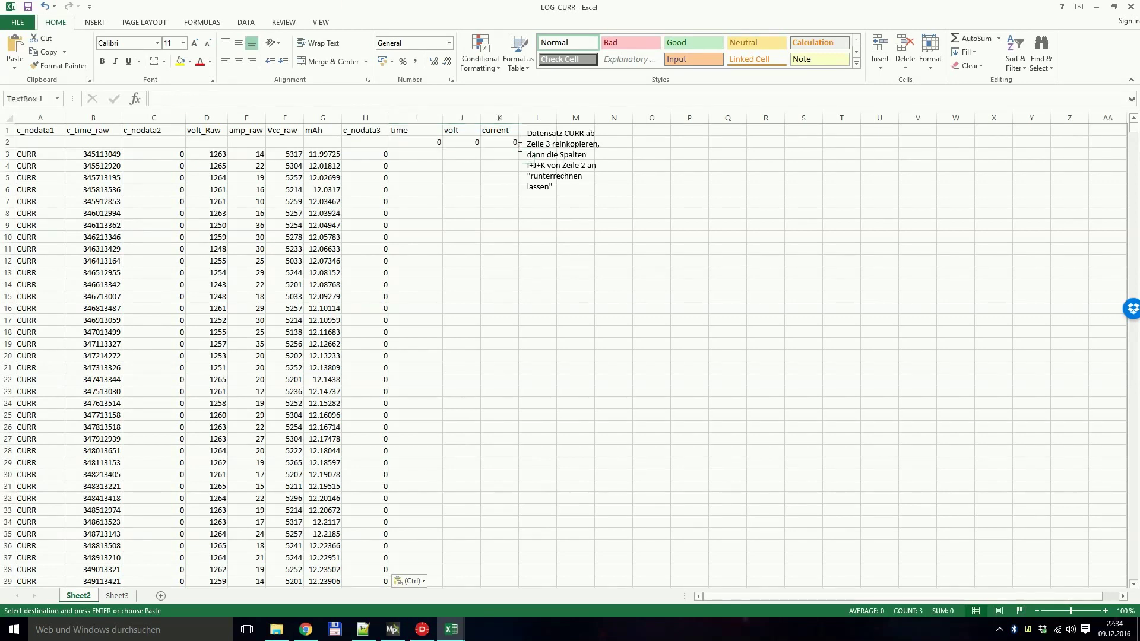
{"action": "left_click", "coordinate": [496, 144]}
{"action": "left_click", "coordinate": [556, 142]}
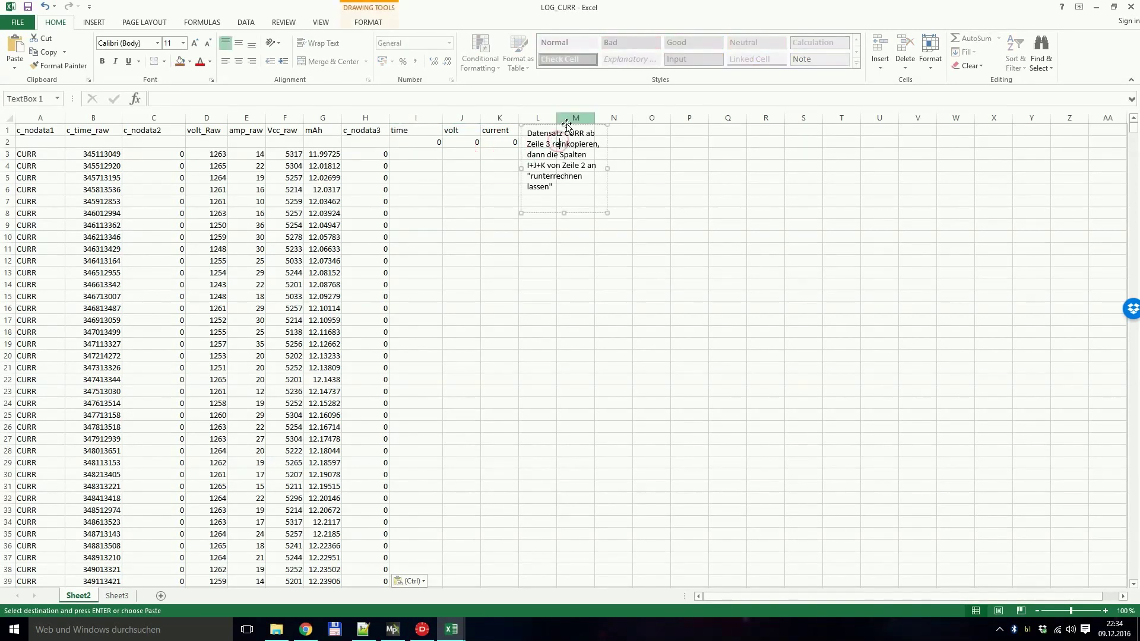
{"action": "left_click_drag", "start_coordinate": [578, 130], "coordinate": [733, 166]}
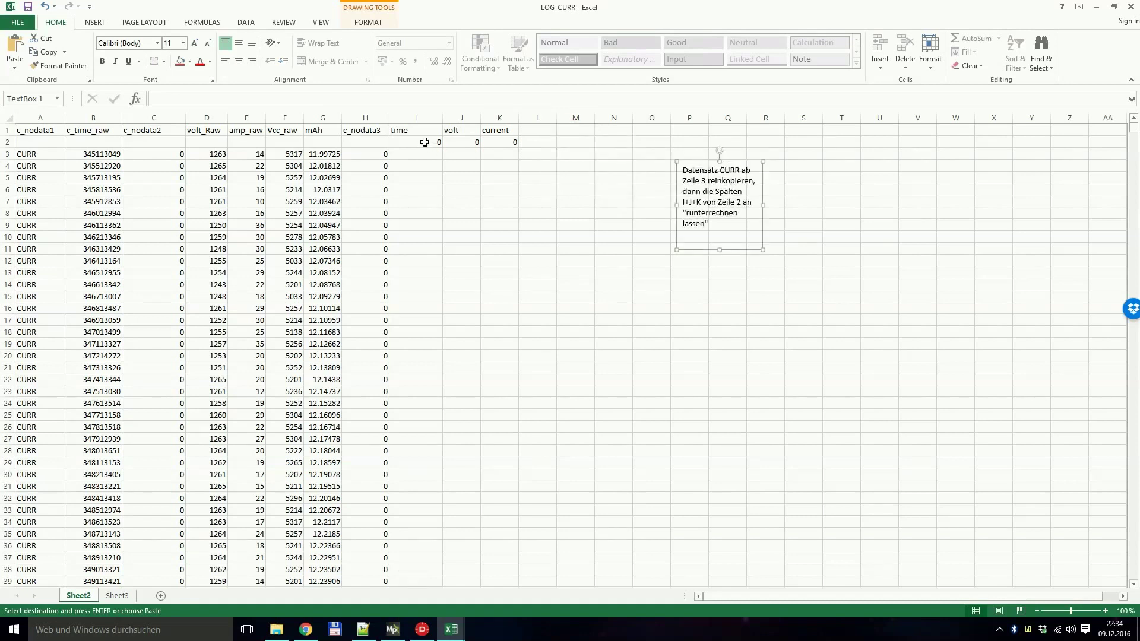
Step: Fill the time, volt and current formulas from I2:K2 down all the pasted CURR records
{"action": "left_click_drag", "start_coordinate": [425, 143], "coordinate": [516, 142]}
{"action": "double_click", "coordinate": [518, 148]}
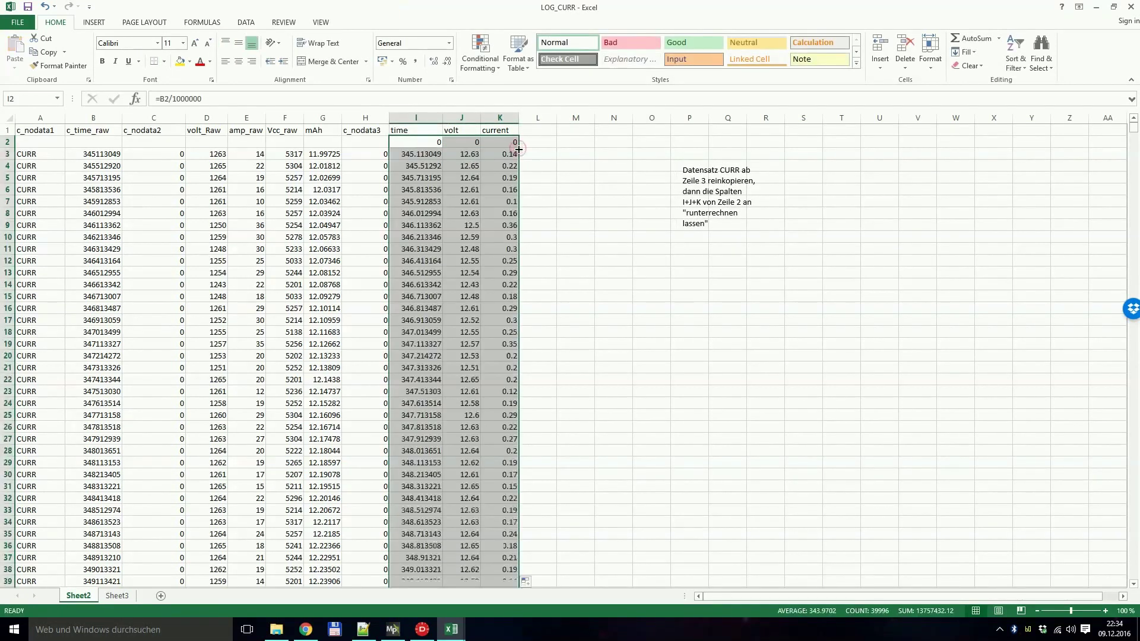
{"action": "scroll", "coordinate": [562, 425], "scroll_direction": "down", "scroll_amount": 20}
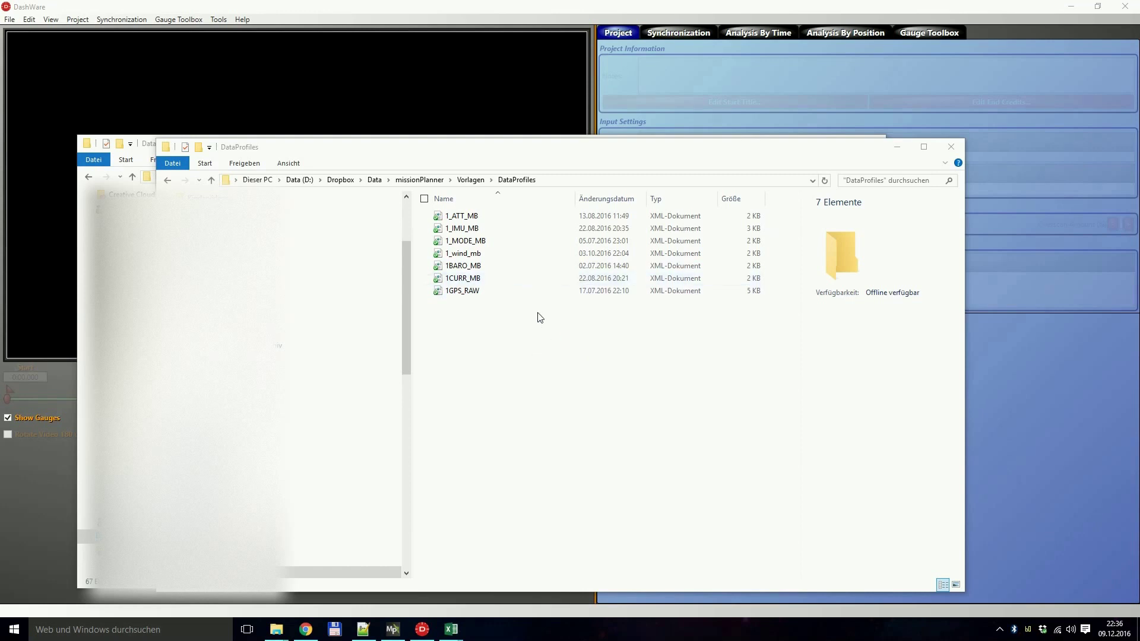
Step: Show the path of the DashWare DataProfiles folder in File Explorer and select all the XML profiles in the Vorlagen DataProfiles folder
{"action": "left_click_drag", "start_coordinate": [486, 151], "coordinate": [636, 182]}
{"action": "left_click", "coordinate": [338, 149]}
{"action": "left_click", "coordinate": [342, 176]}
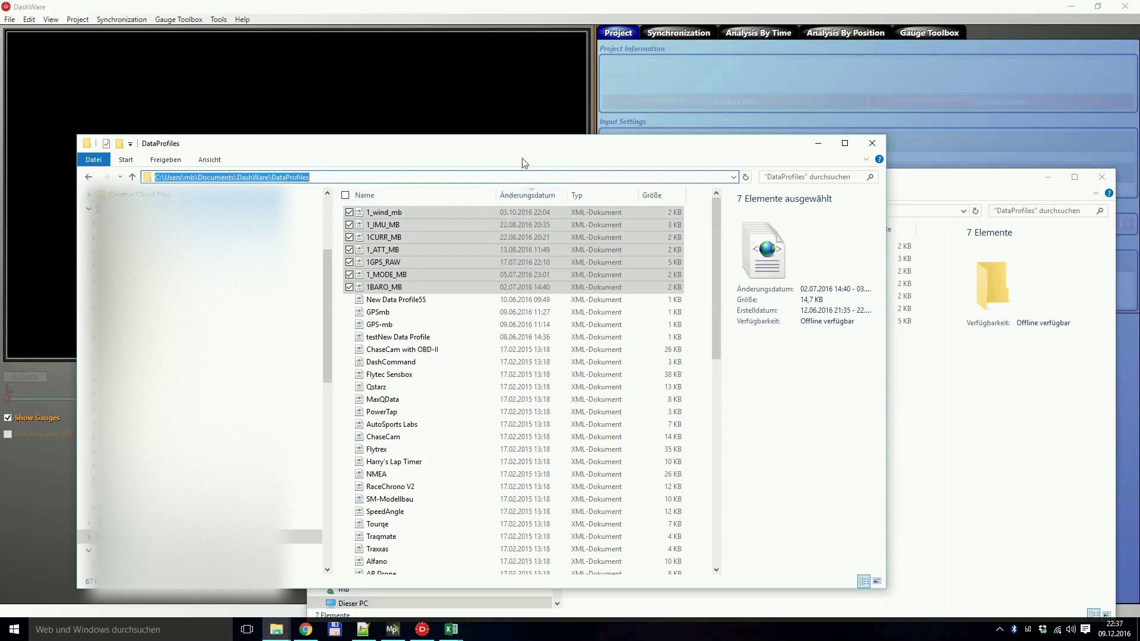
{"action": "left_click", "coordinate": [937, 411]}
{"action": "mouse_move", "coordinate": [734, 378]}
{"action": "left_mouse_down"}
{"action": "mouse_move", "coordinate": [633, 247]}
{"action": "mouse_move", "coordinate": [650, 259]}
{"action": "mouse_move", "coordinate": [305, 251]}
{"action": "mouse_move", "coordinate": [733, 356]}
{"action": "mouse_move", "coordinate": [736, 380]}
{"action": "left_mouse_up"}
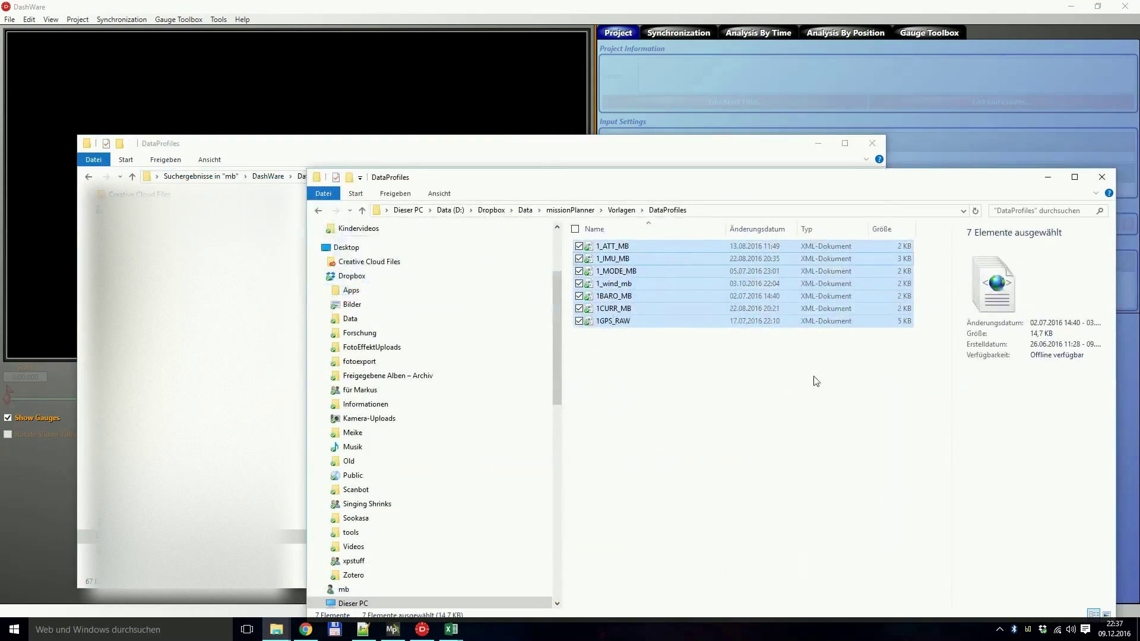
{"action": "left_click", "coordinate": [1048, 176]}
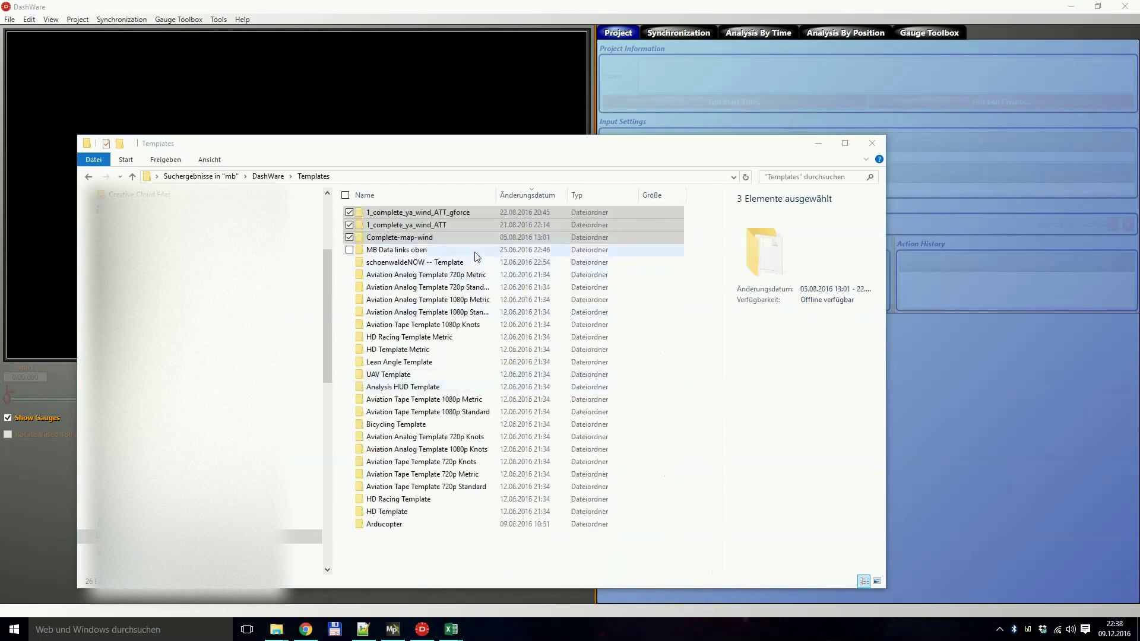
Step: Examine the DashWare Templates folder, selecting 1_complete_ya_wind_ATT_gforce, 1_complete_ya_wind_ATT and Complete-map-wind, and minimize the window
{"action": "left_click", "coordinate": [474, 252]}
{"action": "left_click", "coordinate": [450, 214]}
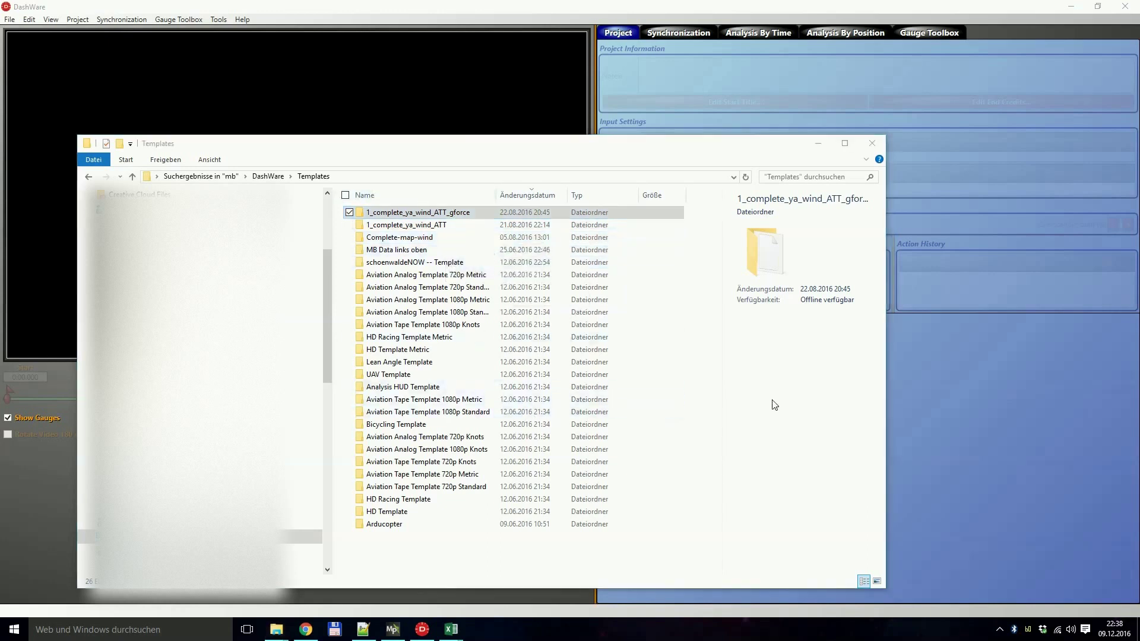
{"action": "left_click", "coordinate": [450, 216]}
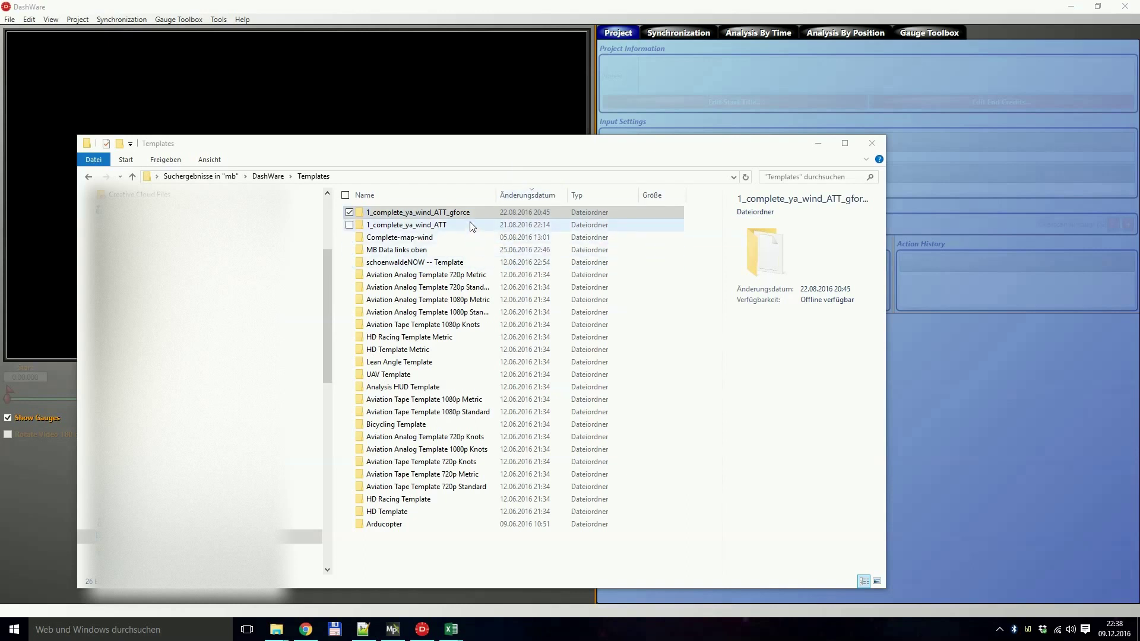
{"action": "left_click", "coordinate": [475, 240], "text": "shift"}
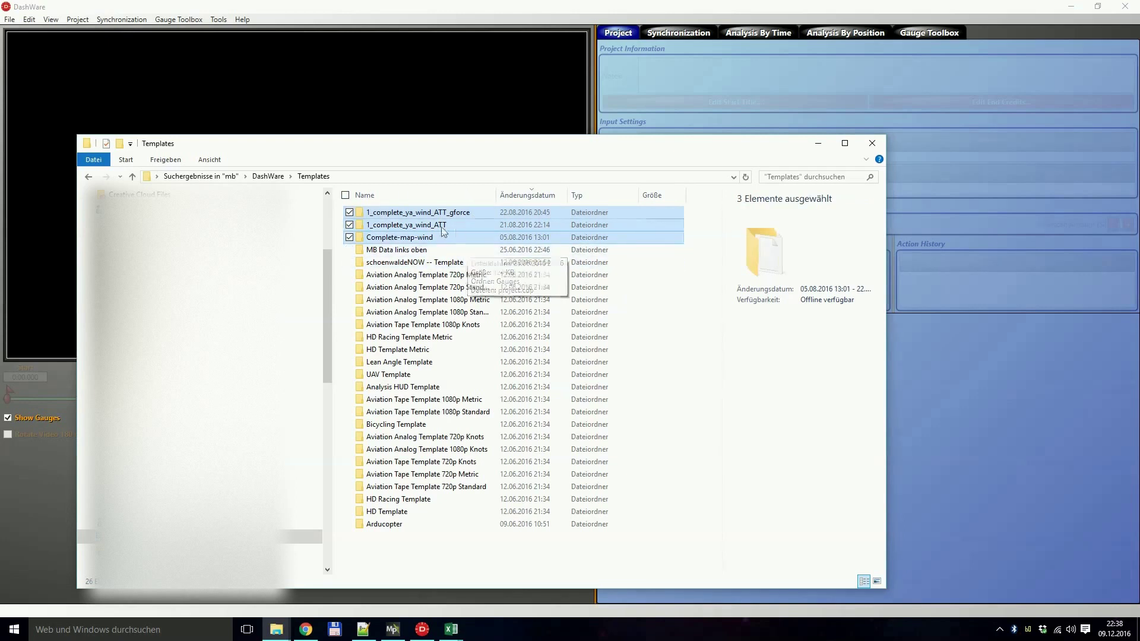
{"action": "left_click", "coordinate": [819, 143]}
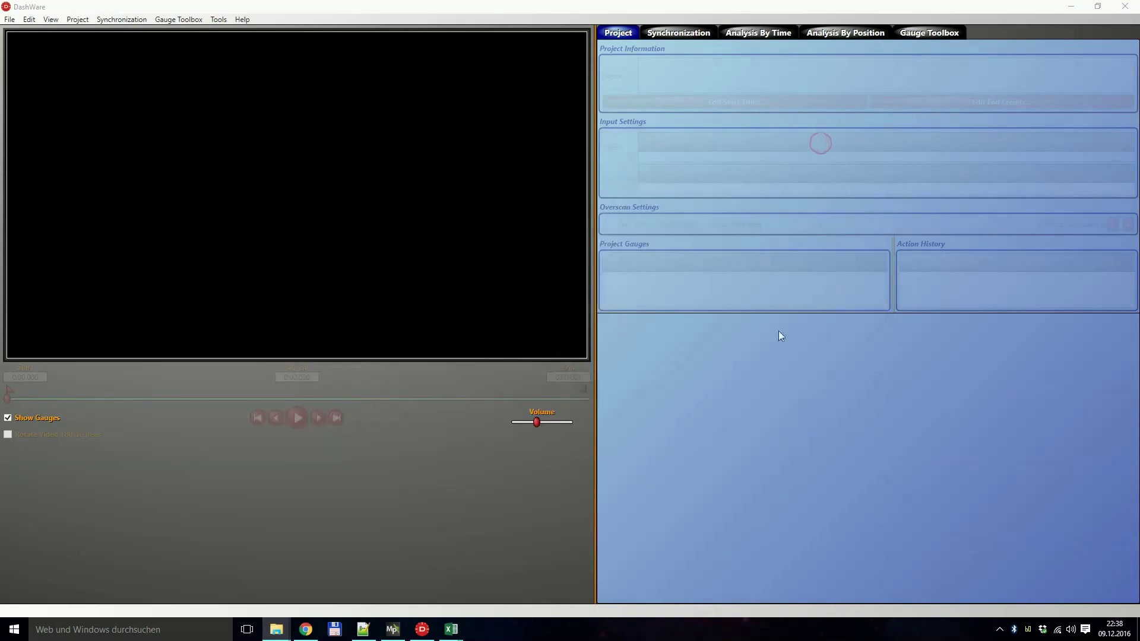
Step: Create a new DashWare project named tutorial based on the 1_complete_ya_wind_ATT_gforce template
{"action": "left_click", "coordinate": [9, 19]}
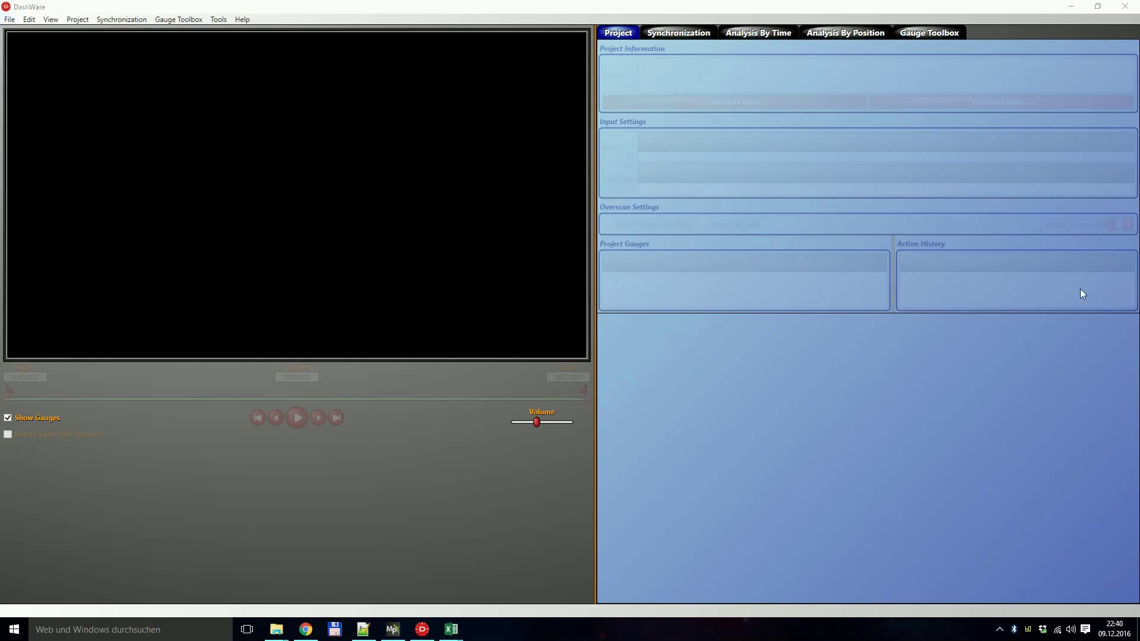
{"action": "left_click", "coordinate": [13, 21]}
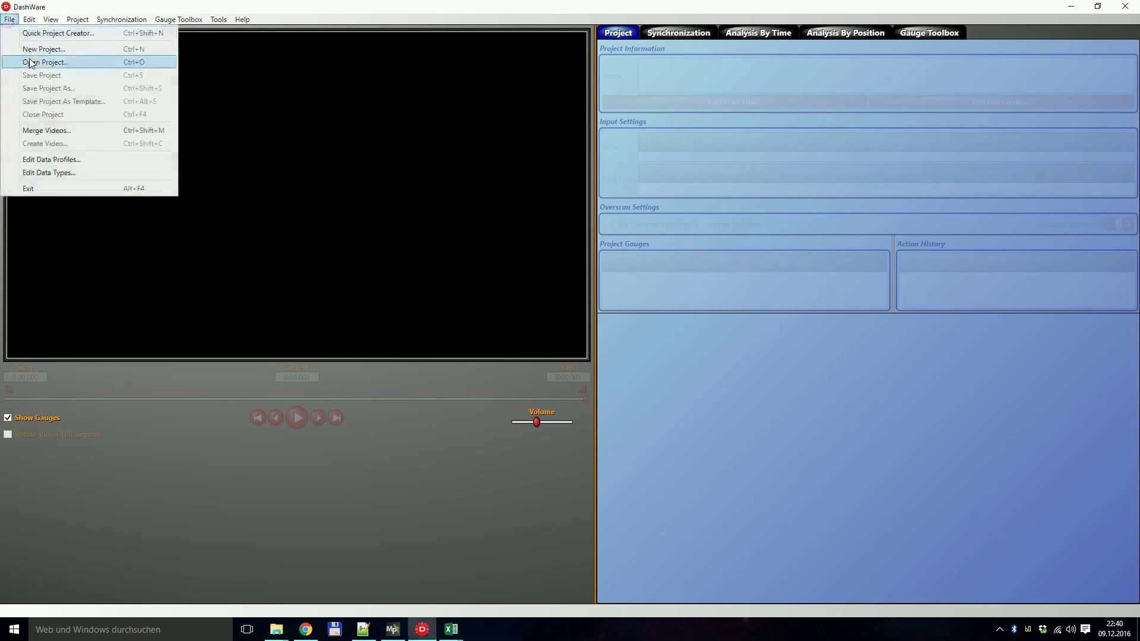
{"action": "left_click", "coordinate": [18, 45]}
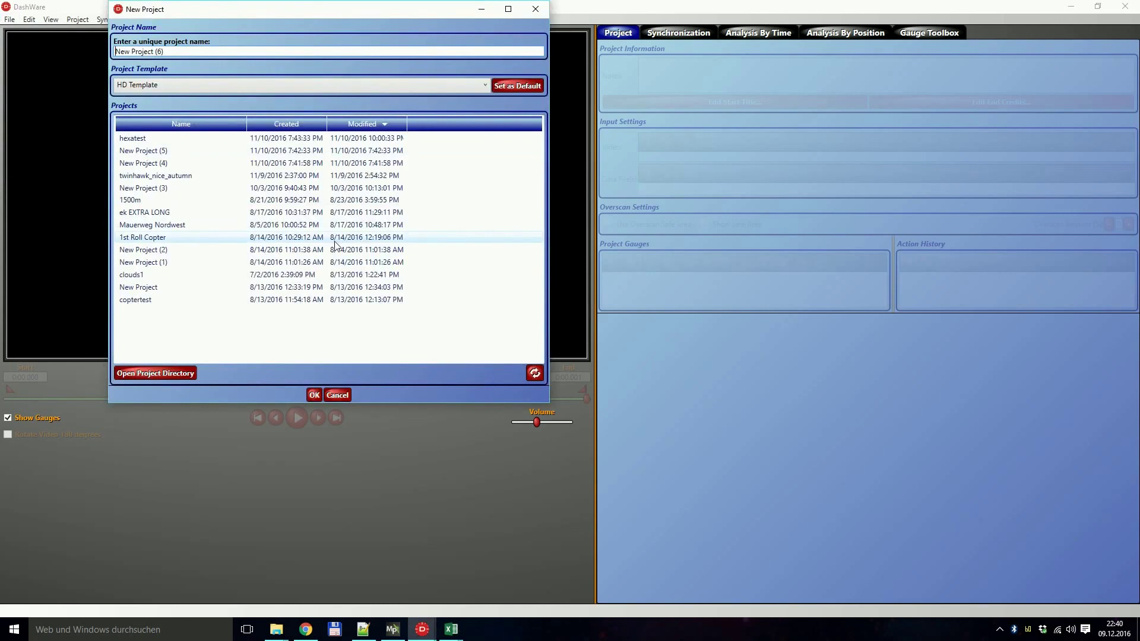
{"action": "left_click", "coordinate": [217, 85]}
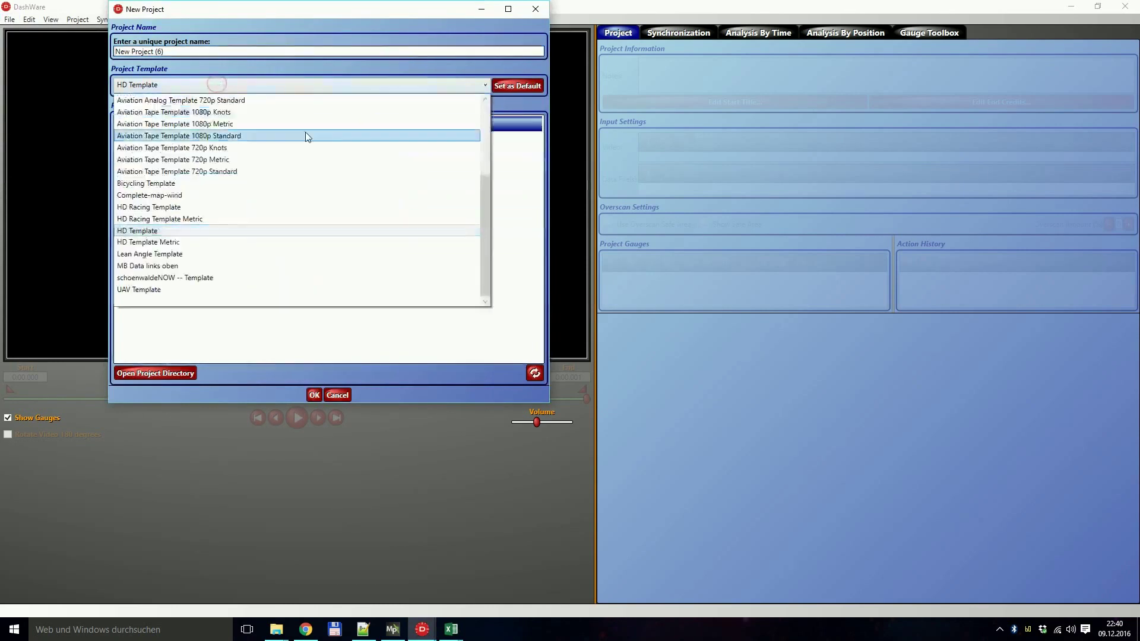
{"action": "scroll", "coordinate": [249, 109], "scroll_direction": "up", "scroll_amount": 4}
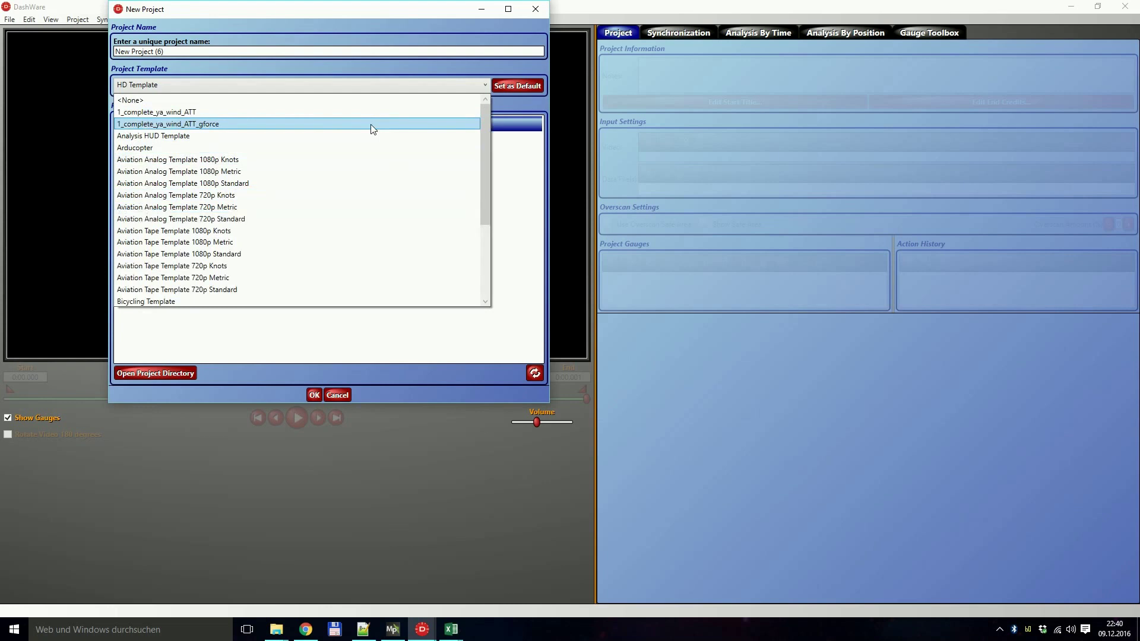
{"action": "left_click", "coordinate": [215, 126]}
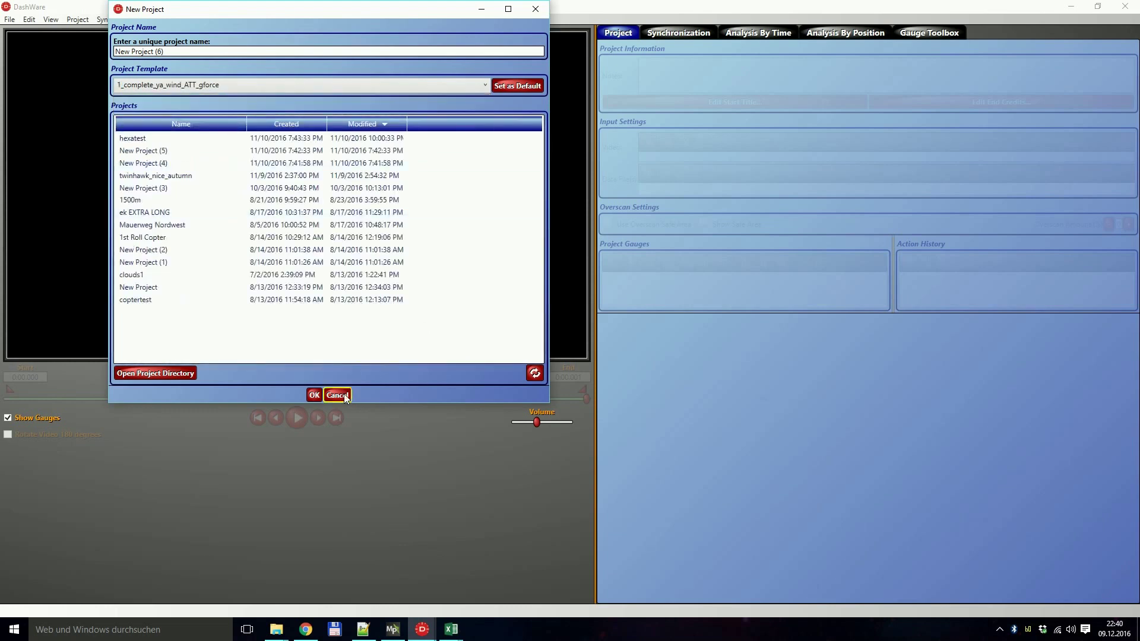
{"action": "left_click", "coordinate": [180, 51]}
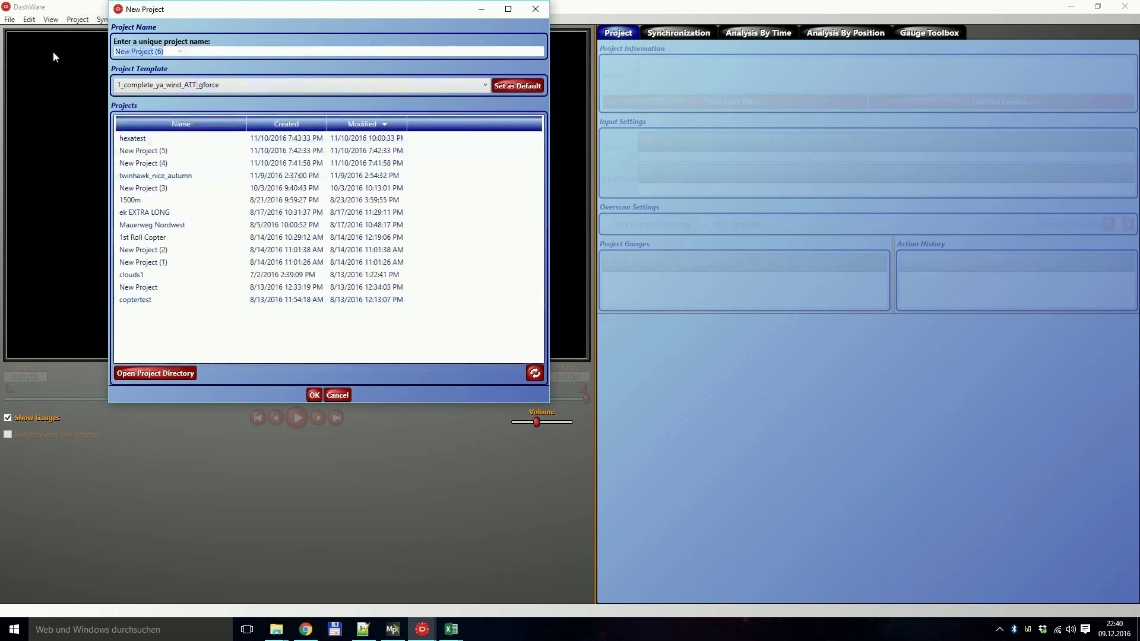
{"action": "type", "text": "test"}
{"action": "key", "text": "Return"}
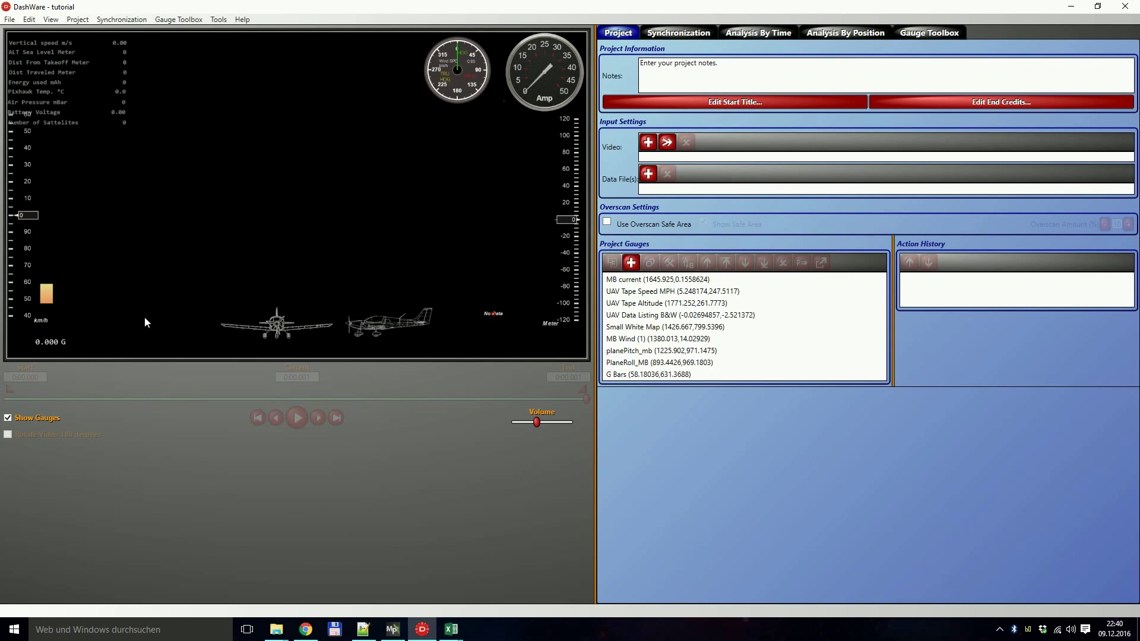
Step: Add the video file 13050001 from the 10161109 folder as the project's video input
{"action": "left_click", "coordinate": [647, 145]}
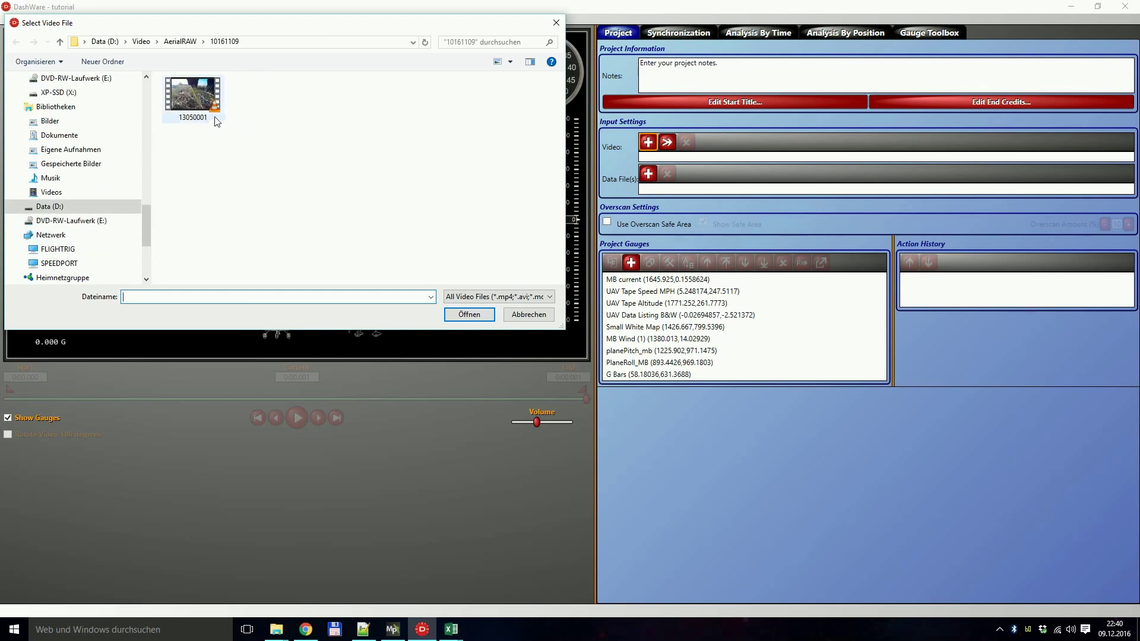
{"action": "double_click", "coordinate": [202, 98]}
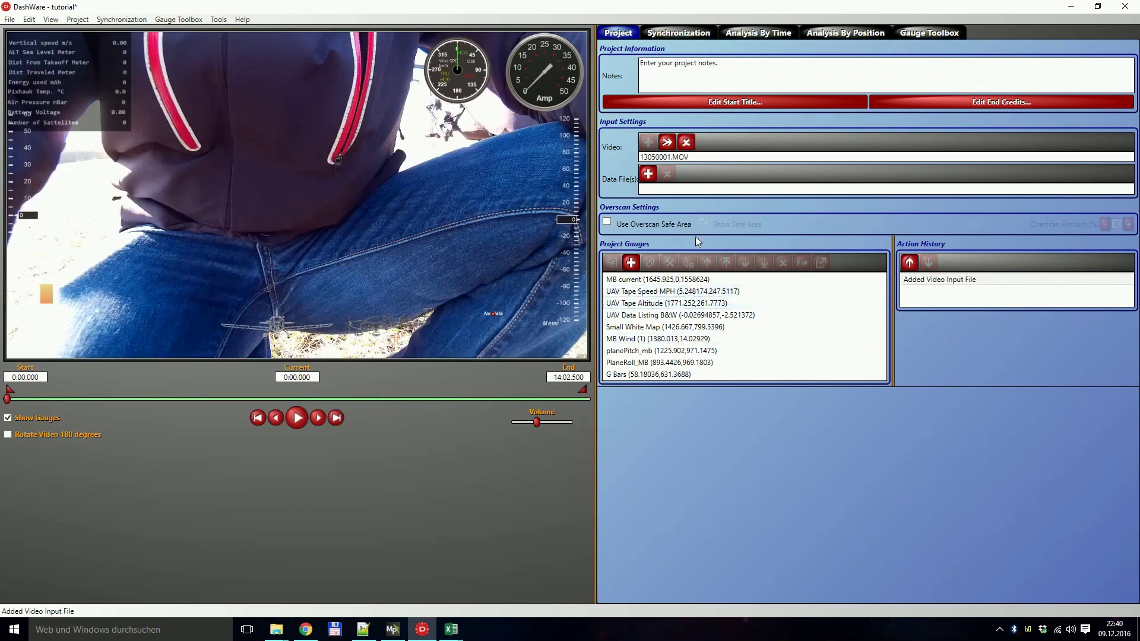
Step: Choose 9.11_LOG_CURR from Dropbox\Data\missionPlanner\FIXED_WING\1 as the data logger file for a new data import
{"action": "left_click", "coordinate": [655, 178]}
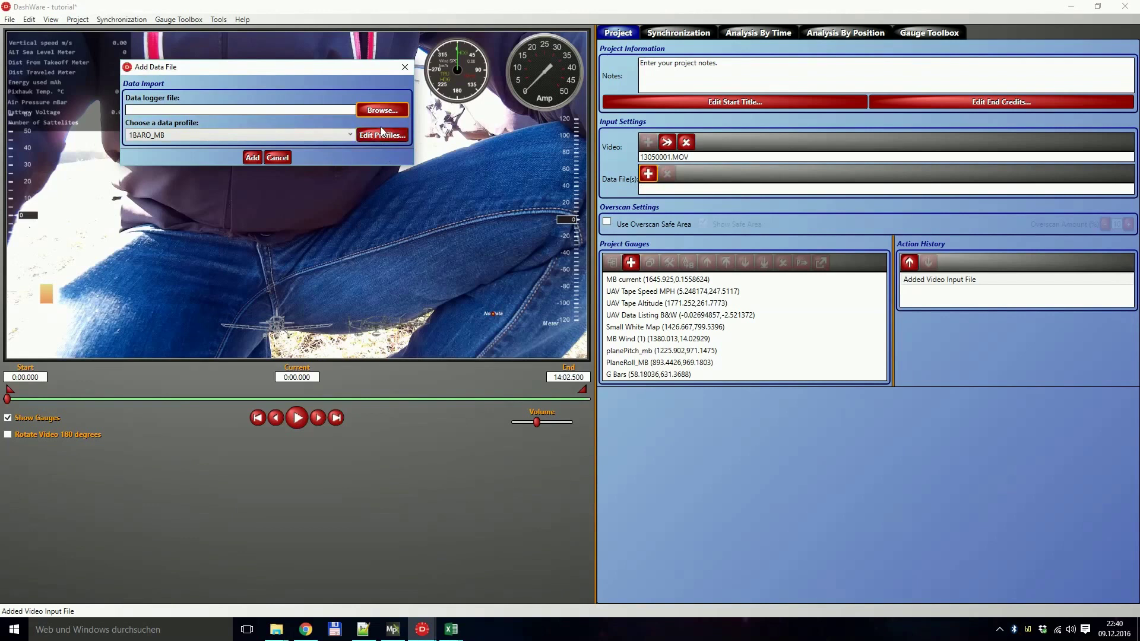
{"action": "left_click", "coordinate": [383, 111]}
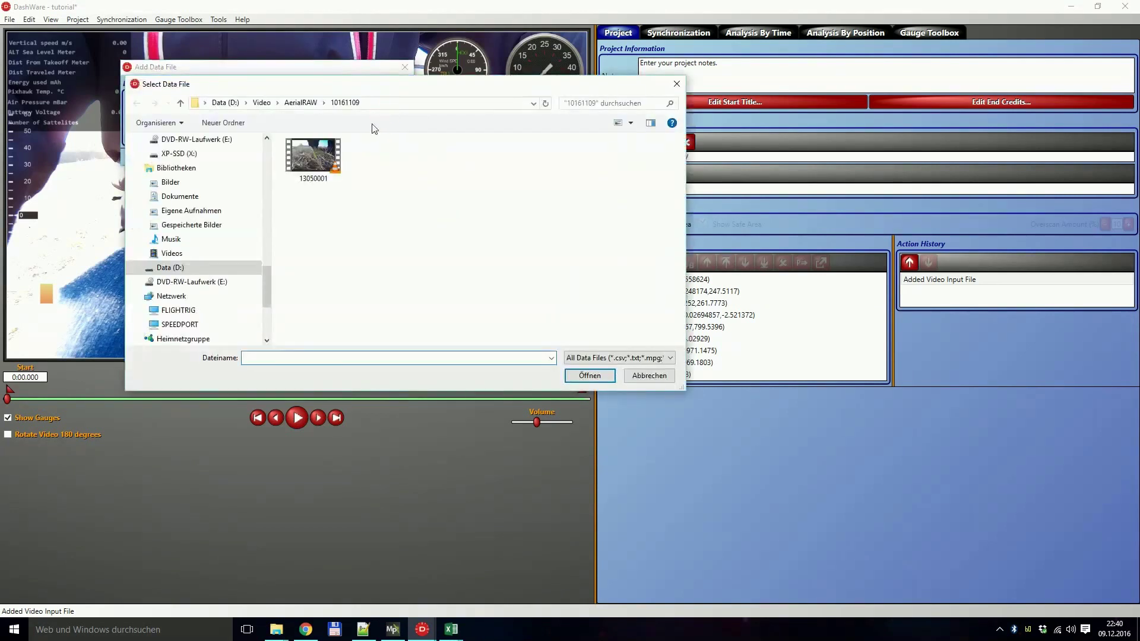
{"action": "left_click_drag", "start_coordinate": [262, 268], "coordinate": [271, 159]}
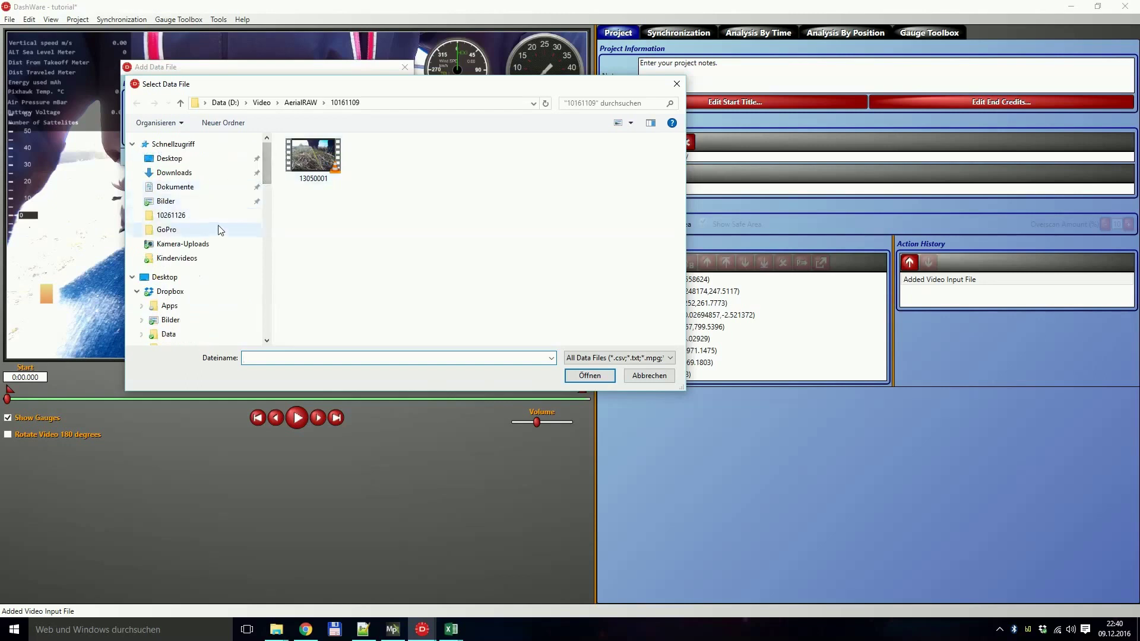
{"action": "left_click", "coordinate": [191, 291]}
{"action": "double_click", "coordinate": [350, 185]}
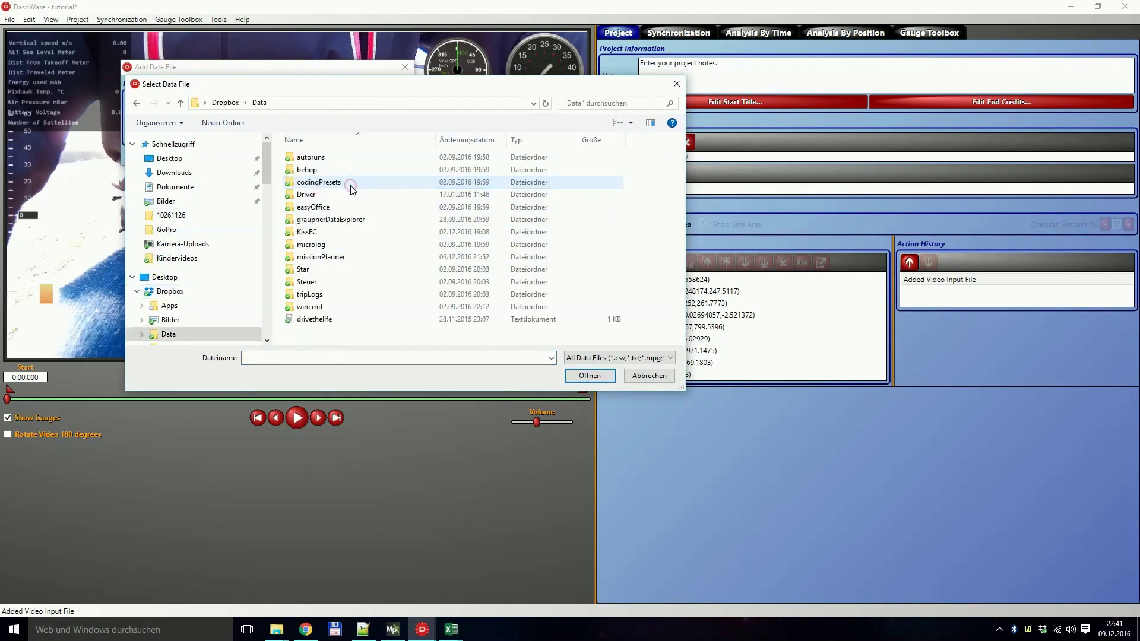
{"action": "double_click", "coordinate": [353, 257]}
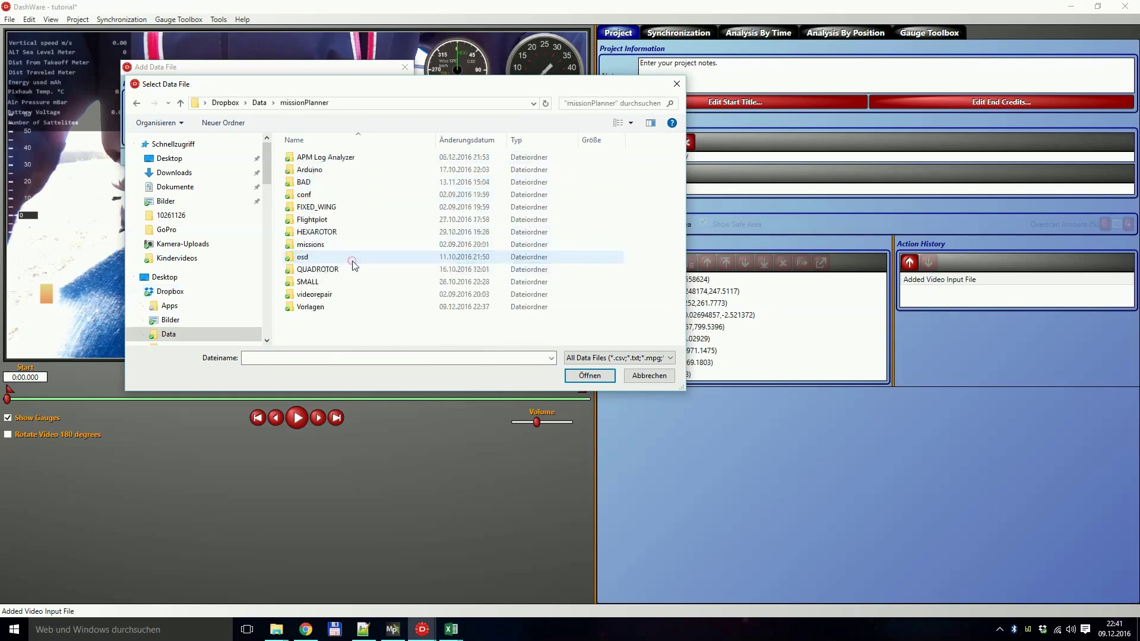
{"action": "double_click", "coordinate": [364, 206]}
{"action": "double_click", "coordinate": [349, 155]}
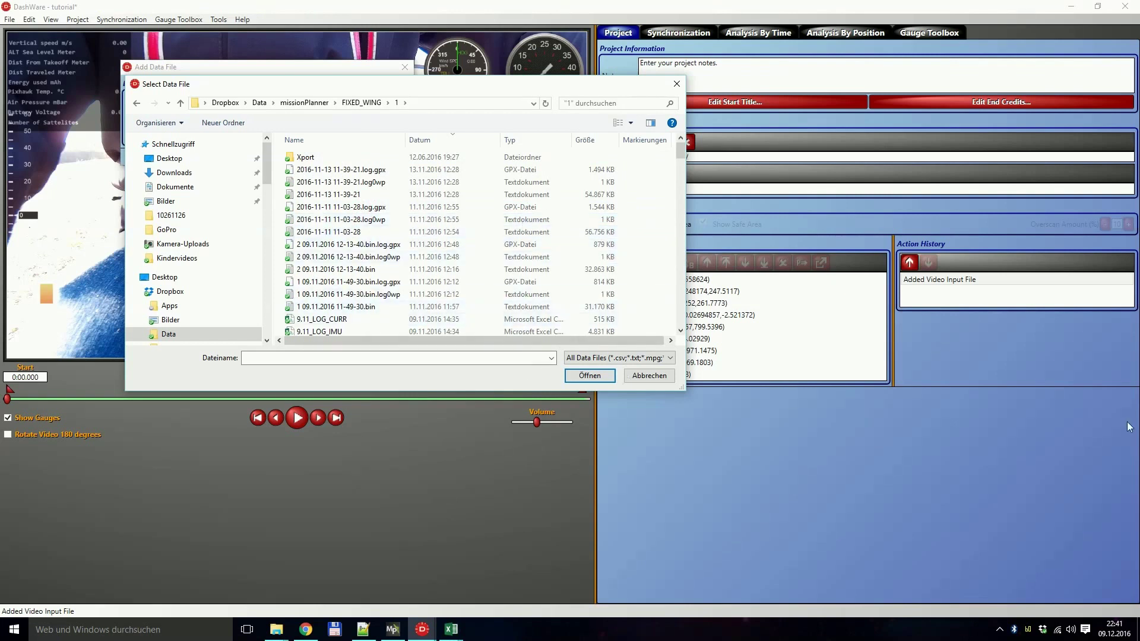
{"action": "scroll", "coordinate": [356, 273], "scroll_direction": "down", "scroll_amount": 3}
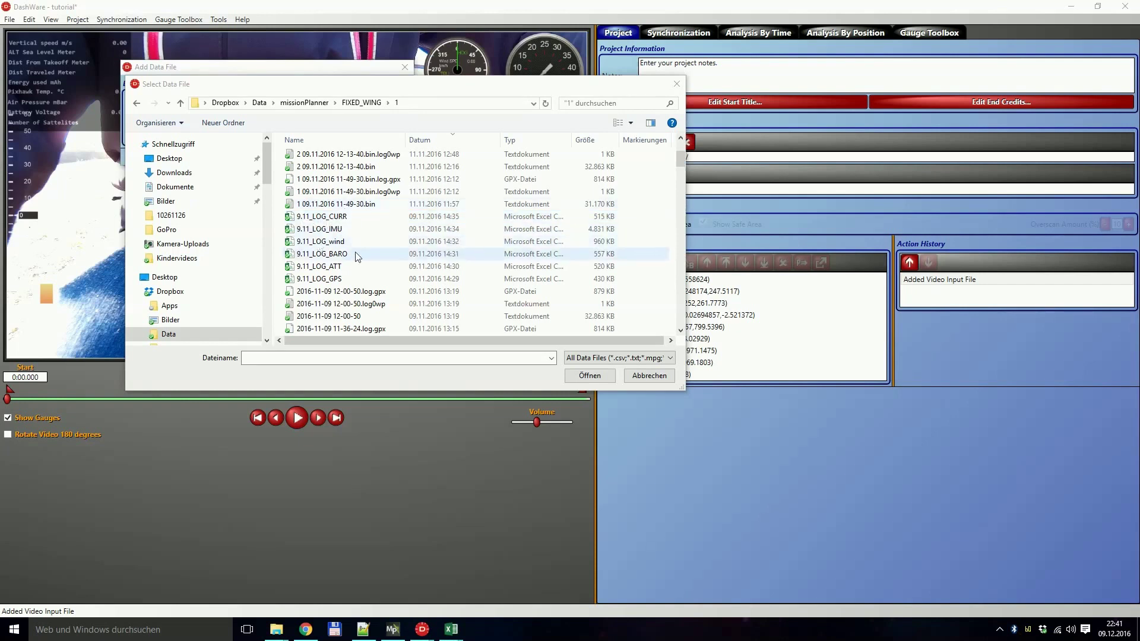
{"action": "double_click", "coordinate": [373, 221]}
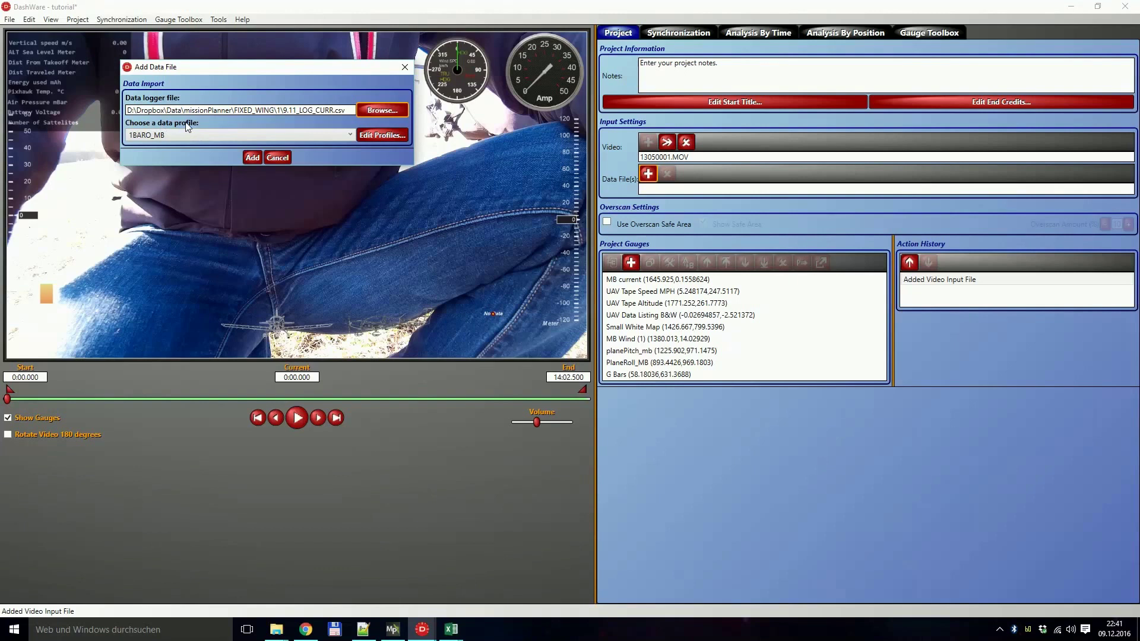
Step: Assign the 1CURR_MB data profile to the current log and add it to the project
{"action": "left_click", "coordinate": [216, 130]}
{"action": "left_click", "coordinate": [229, 133]}
{"action": "left_click", "coordinate": [229, 135]}
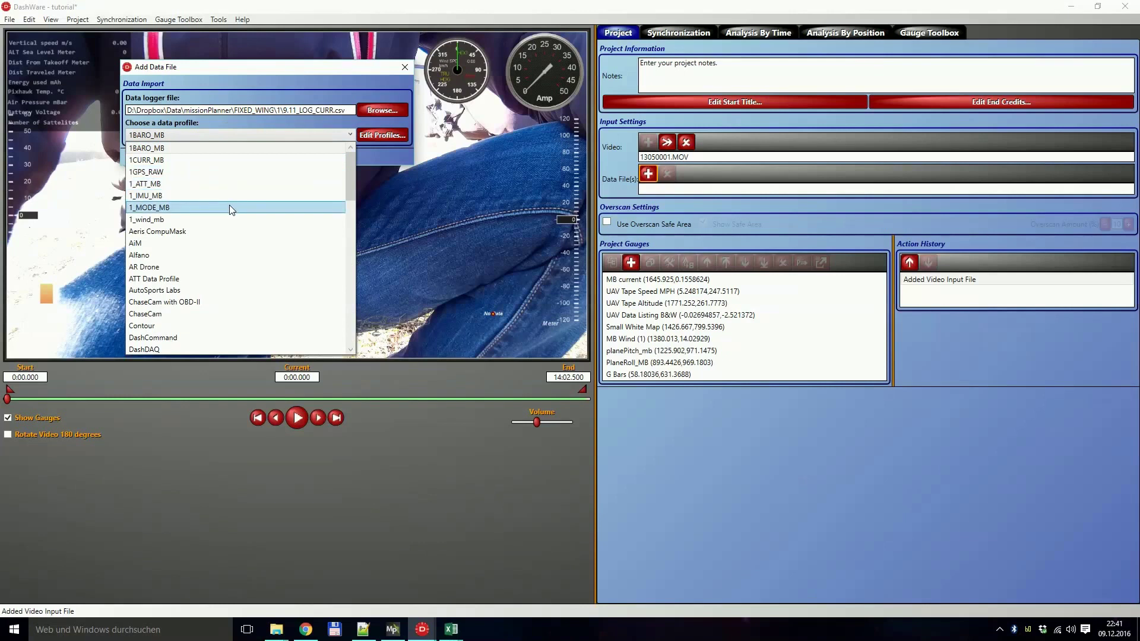
{"action": "left_click", "coordinate": [236, 160]}
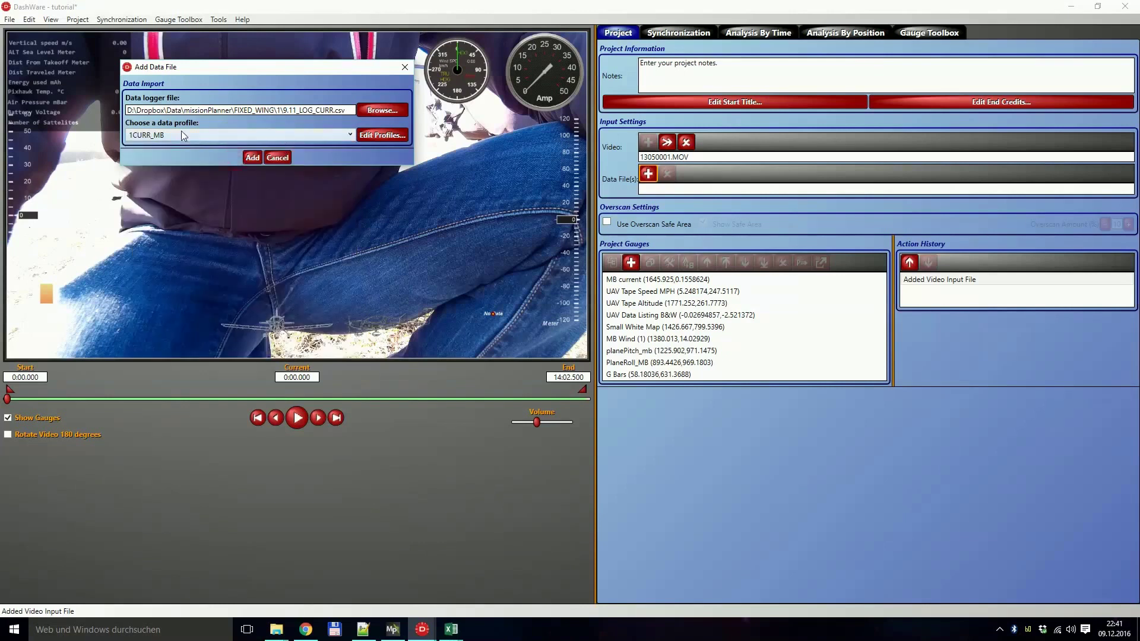
{"action": "left_click", "coordinate": [256, 158]}
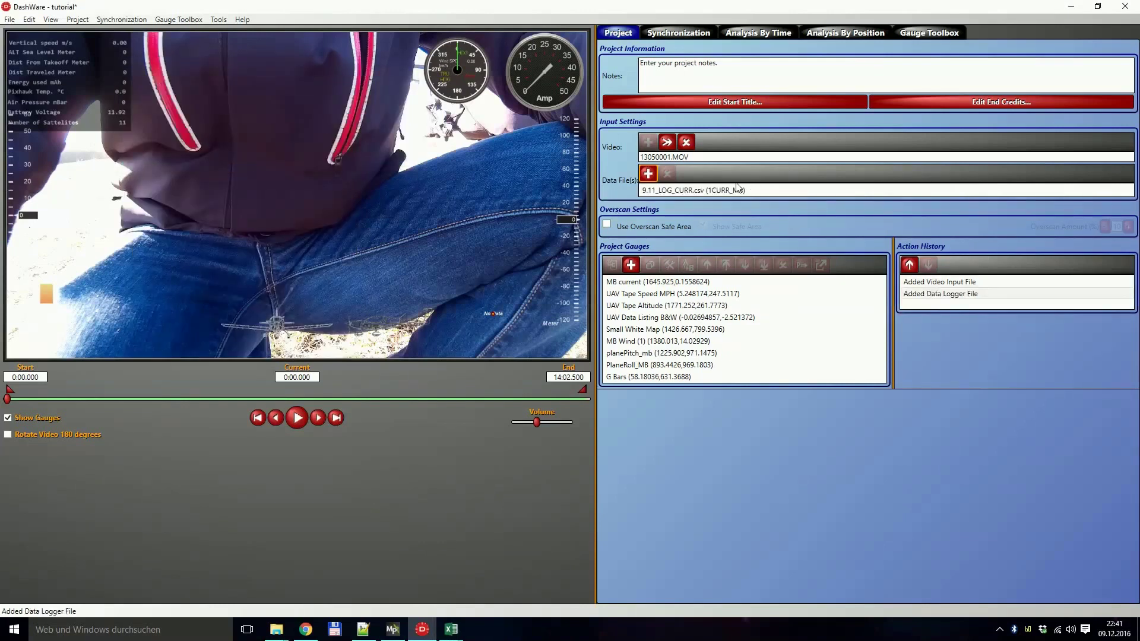
Step: Add the data file 9.11_LOG_IMU to the project with the 1_IMU_MB data profile
{"action": "left_click", "coordinate": [647, 174]}
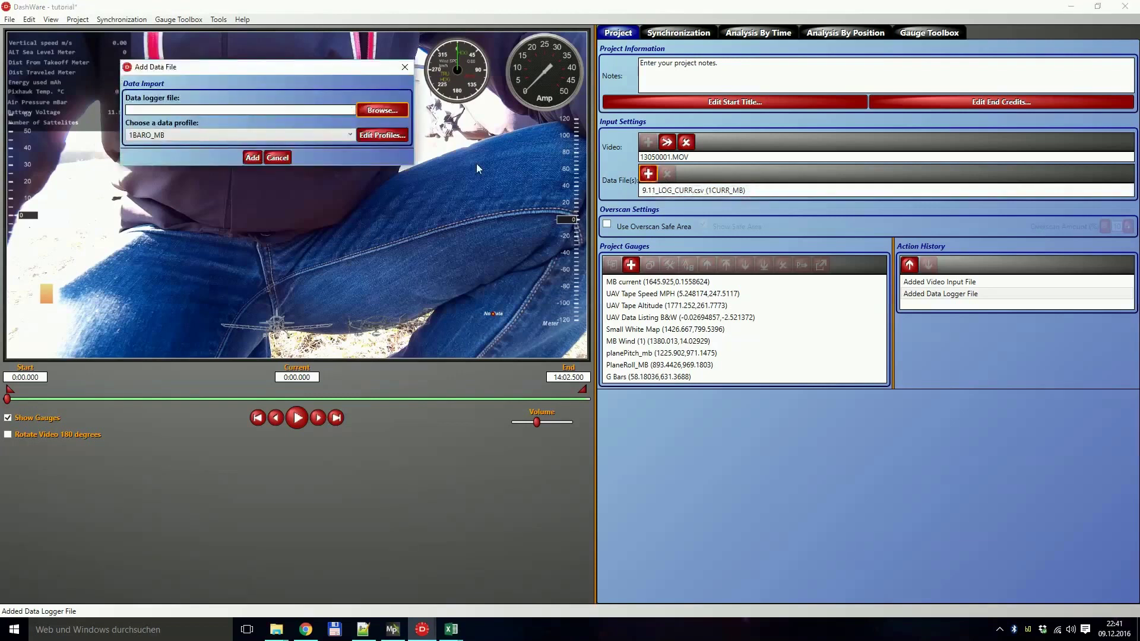
{"action": "left_click", "coordinate": [384, 110]}
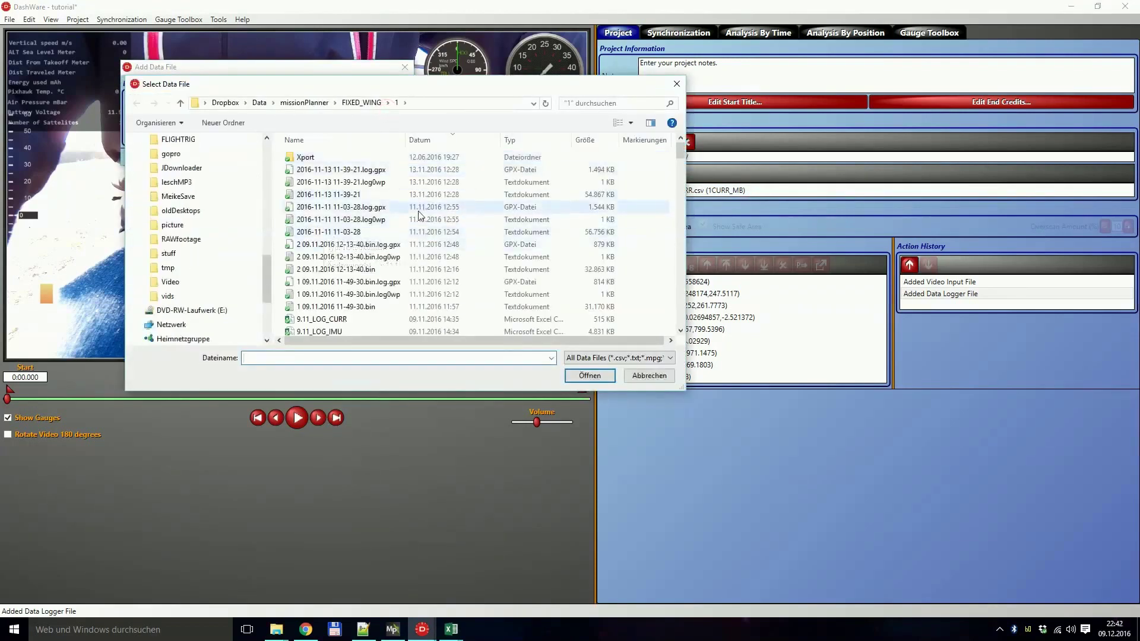
{"action": "scroll", "coordinate": [417, 274], "scroll_direction": "down", "scroll_amount": 2}
{"action": "double_click", "coordinate": [381, 267]}
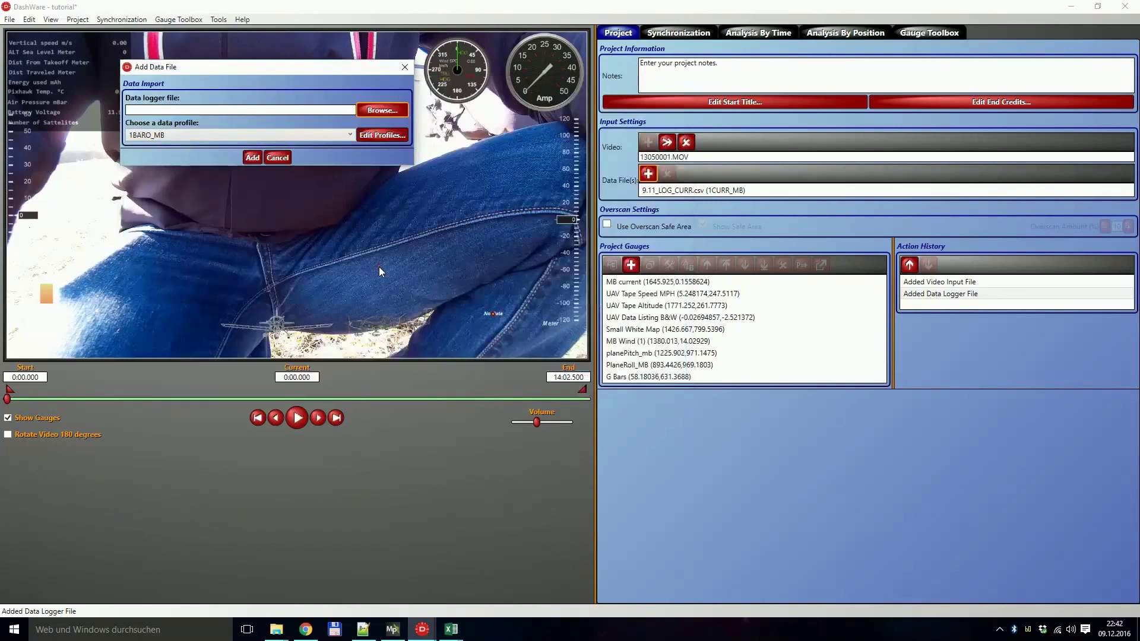
{"action": "left_click", "coordinate": [335, 136]}
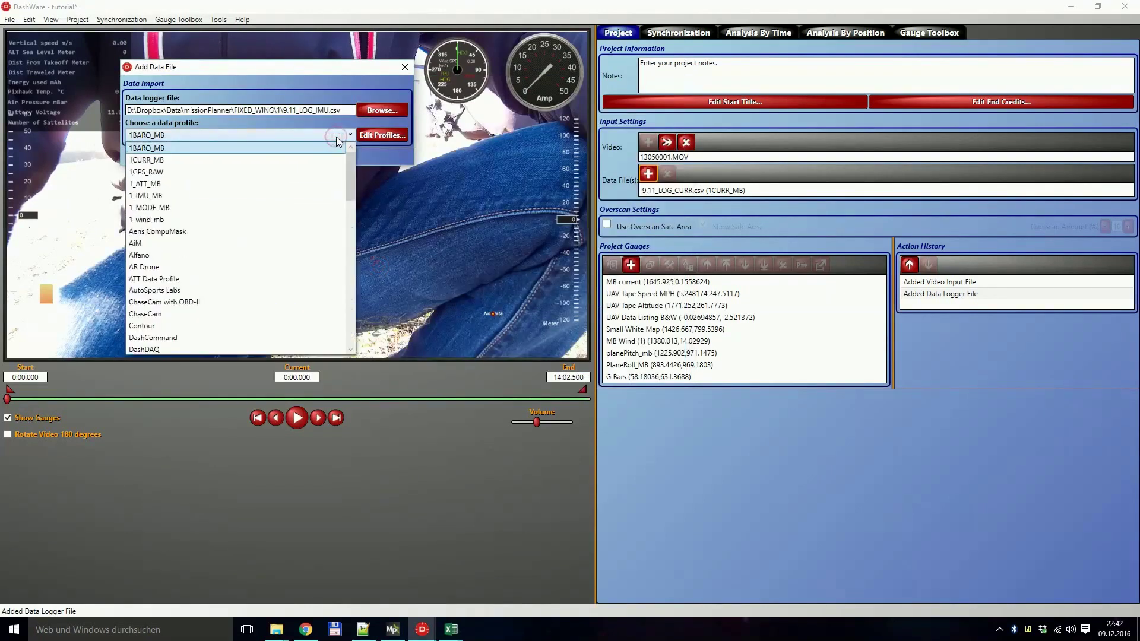
{"action": "left_click", "coordinate": [330, 192]}
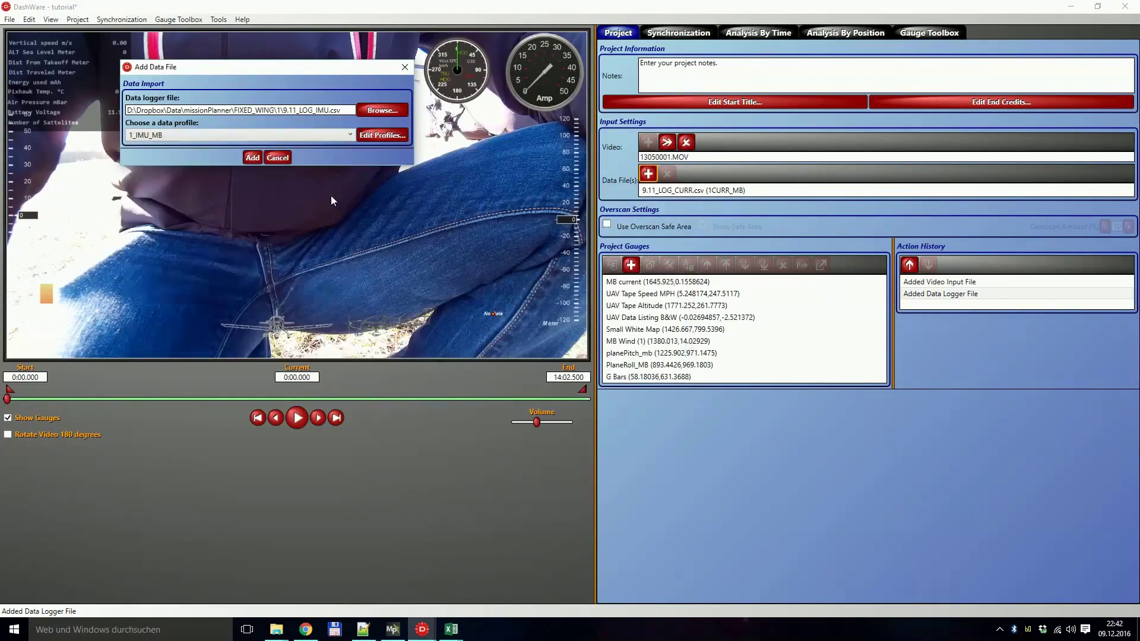
{"action": "left_click", "coordinate": [255, 158]}
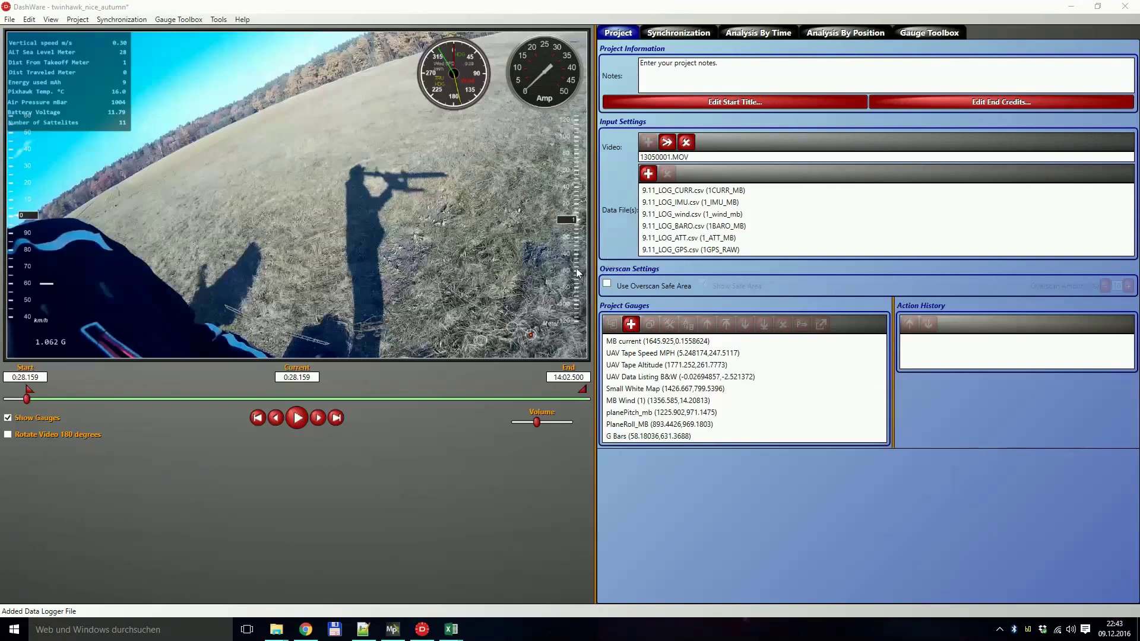
Step: Turn off video sync for 9.11_LOG_CURR.csv and move its data position back to the start at 1:04.986
{"action": "left_click", "coordinate": [680, 34]}
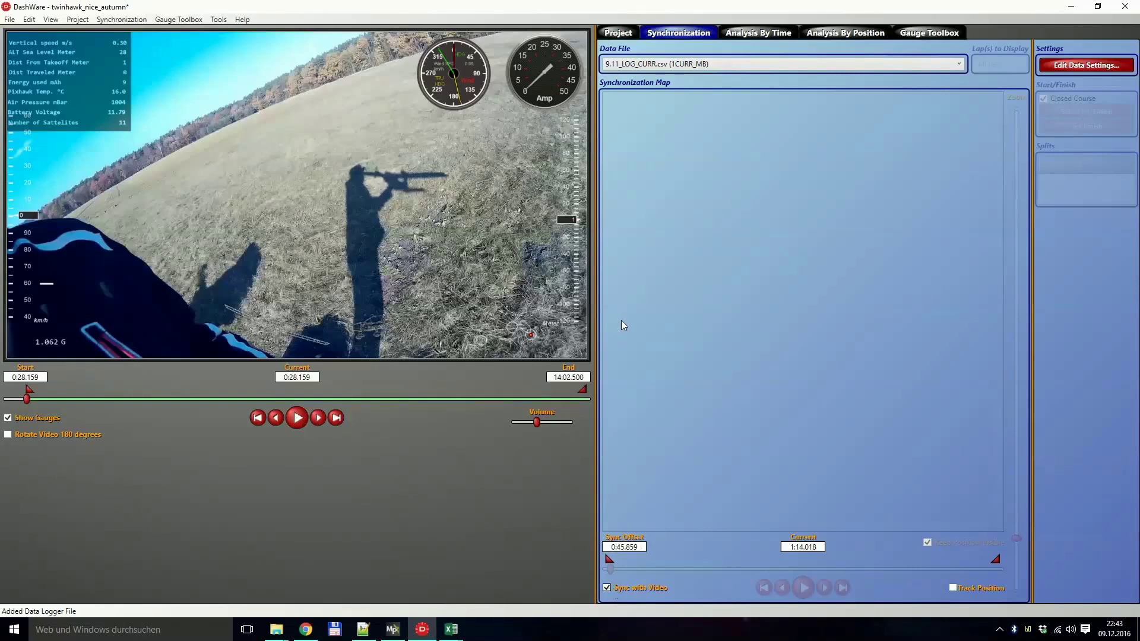
{"action": "left_click", "coordinate": [607, 588]}
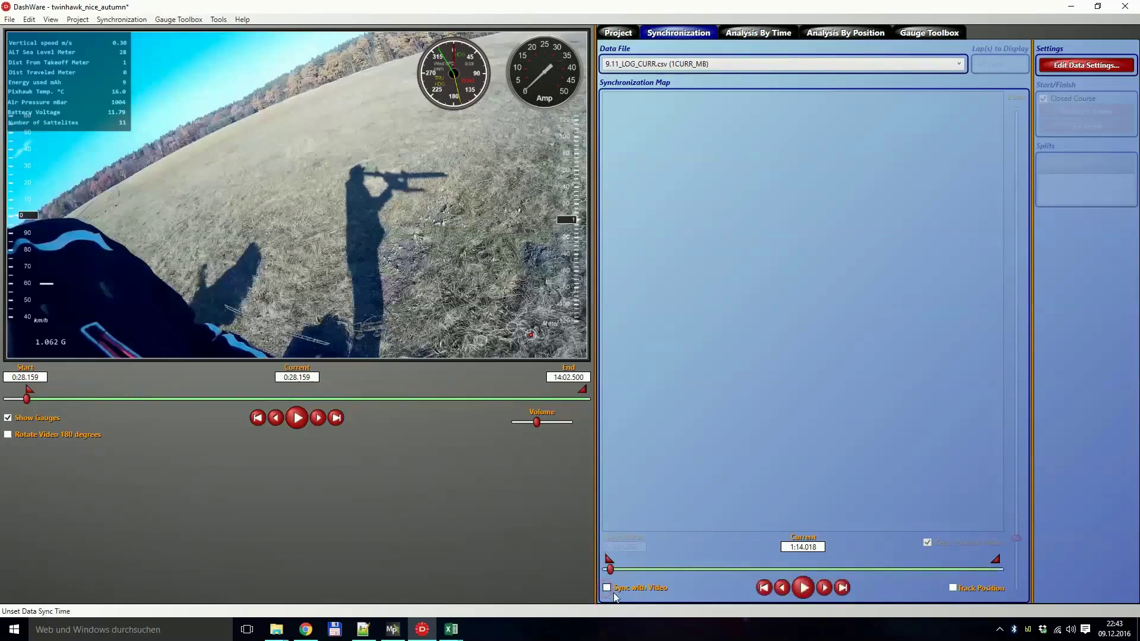
{"action": "left_click_drag", "start_coordinate": [611, 569], "coordinate": [606, 569]}
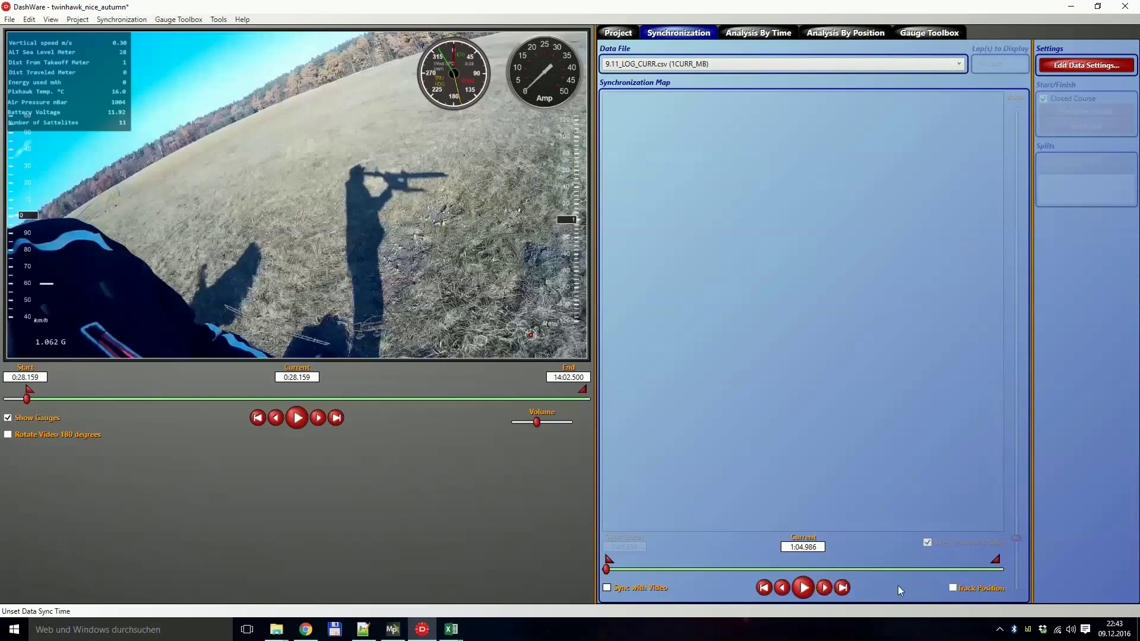
{"action": "key", "text": "ctrl+shift+Tab"}
{"action": "left_click", "coordinate": [658, 33]}
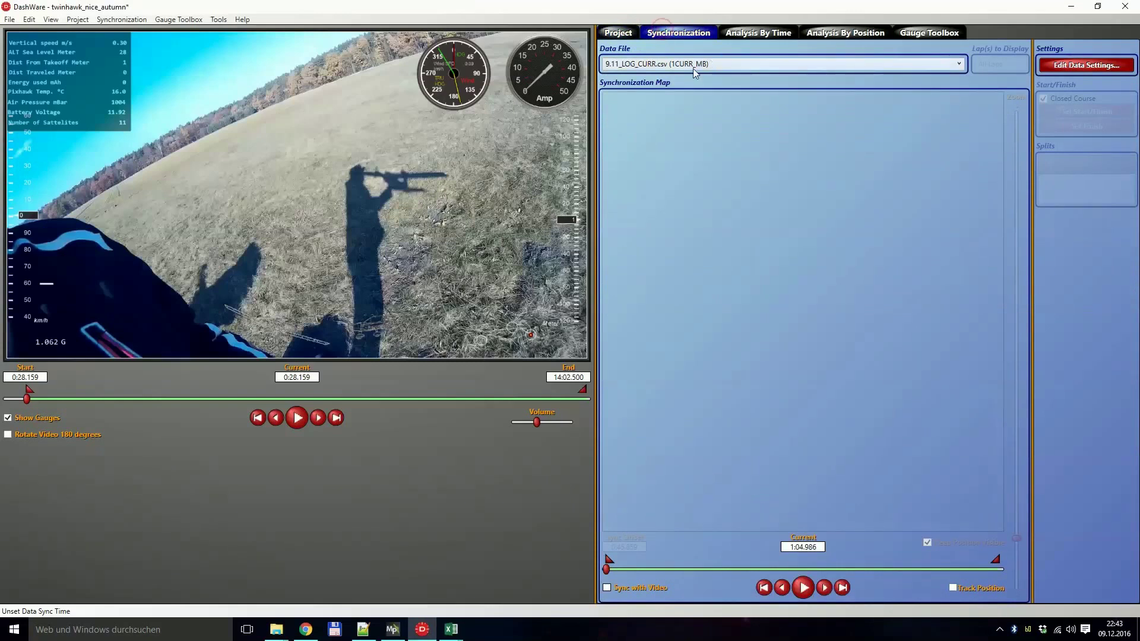
Step: Map the MB current gauge's input to the 9.11_LOG_CURR.csv data file with the curr_avg data value
{"action": "left_click", "coordinate": [620, 35]}
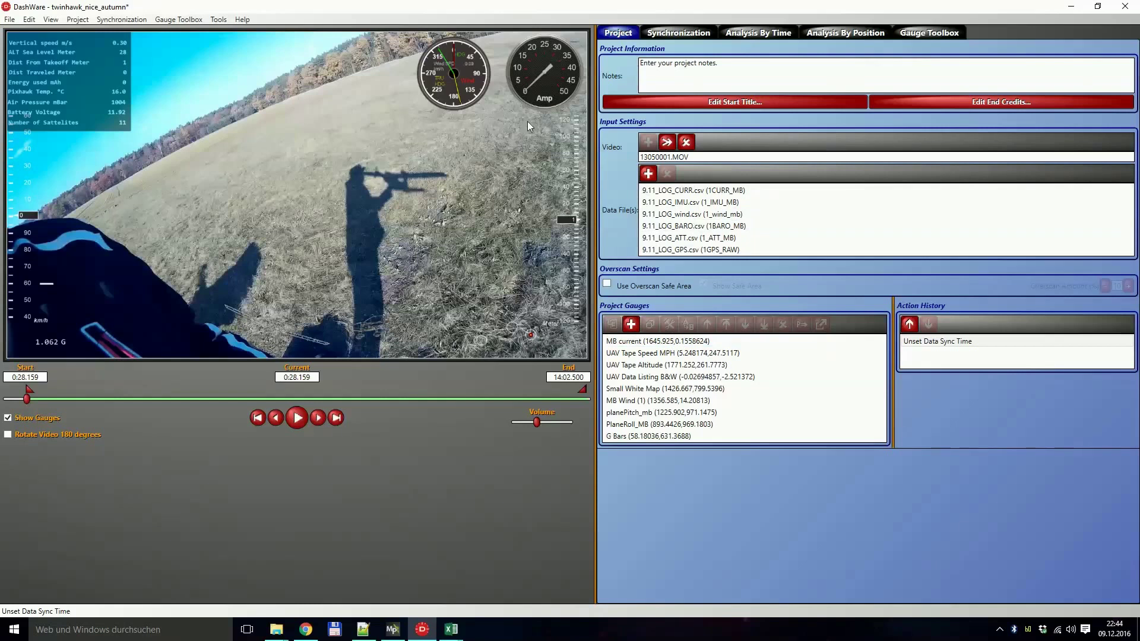
{"action": "left_click", "coordinate": [537, 91]}
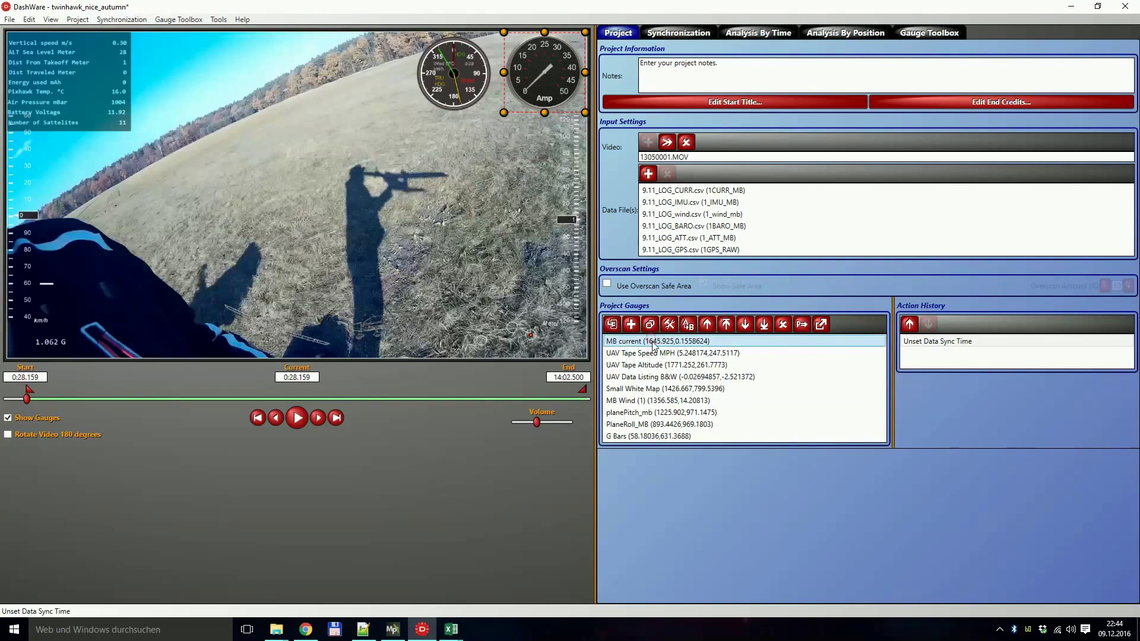
{"action": "double_click", "coordinate": [680, 343]}
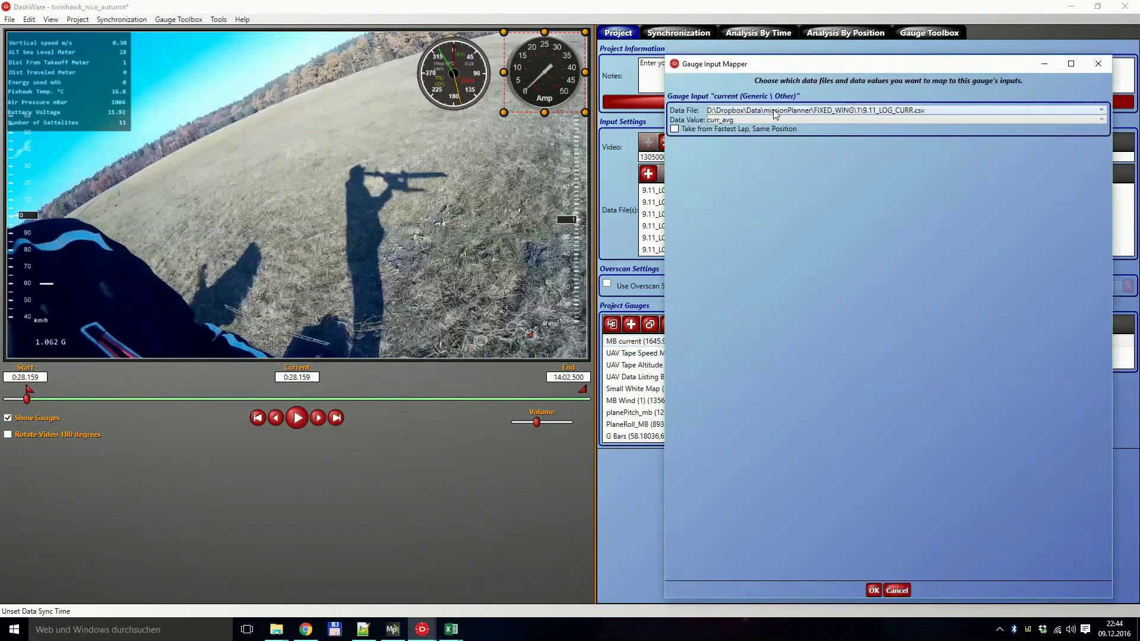
{"action": "left_click", "coordinate": [774, 112]}
{"action": "left_click", "coordinate": [774, 111]}
{"action": "left_click", "coordinate": [775, 111]}
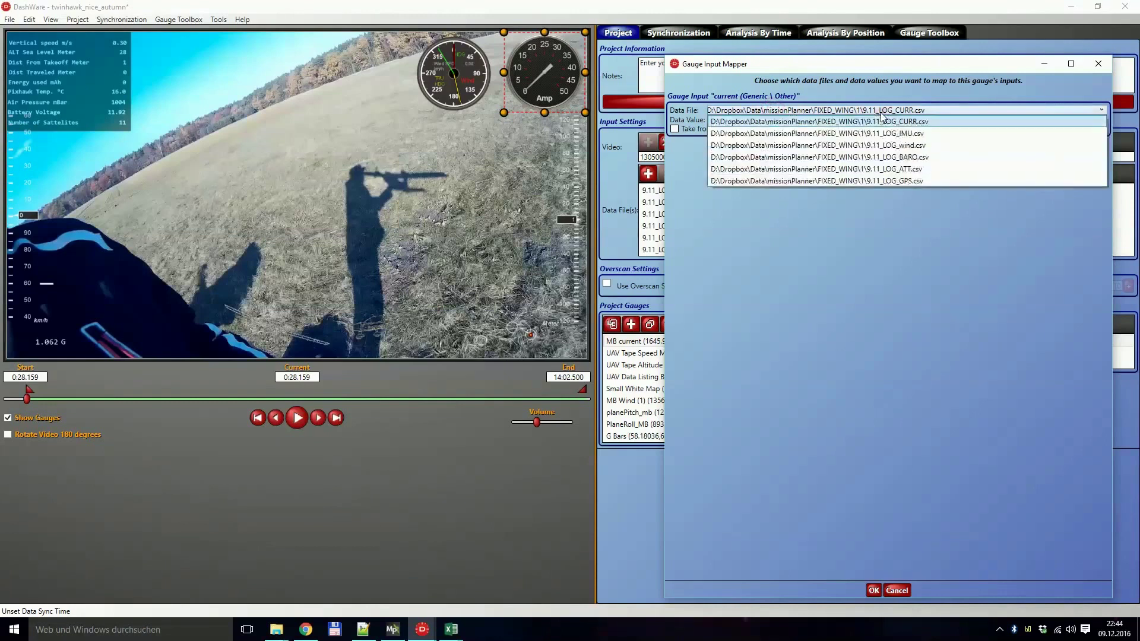
{"action": "left_click", "coordinate": [926, 123]}
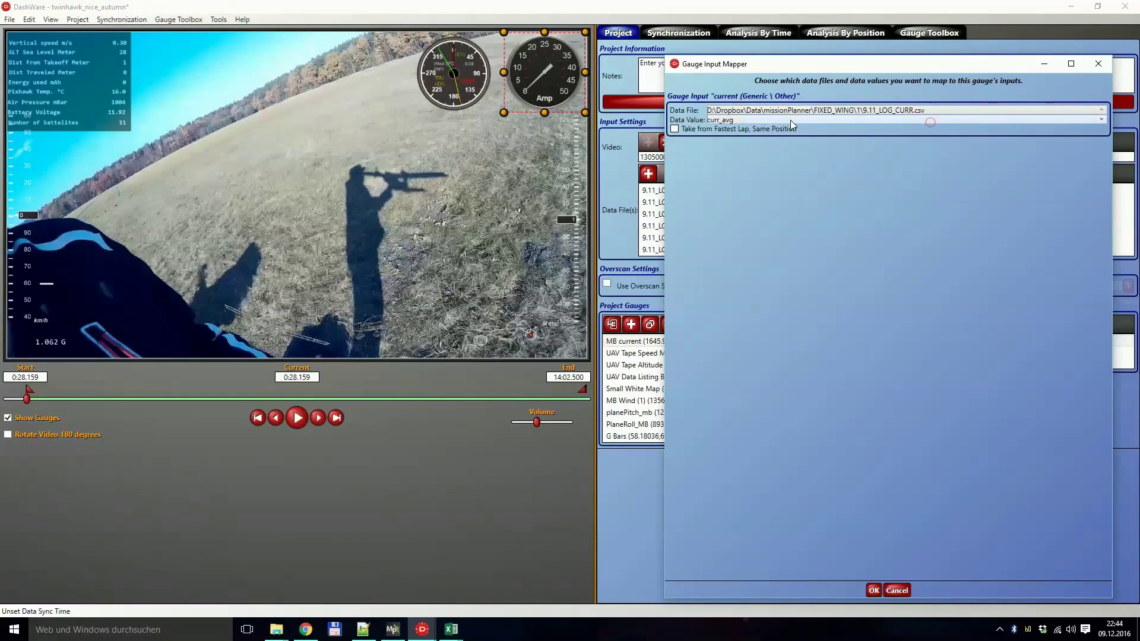
{"action": "left_click", "coordinate": [790, 120]}
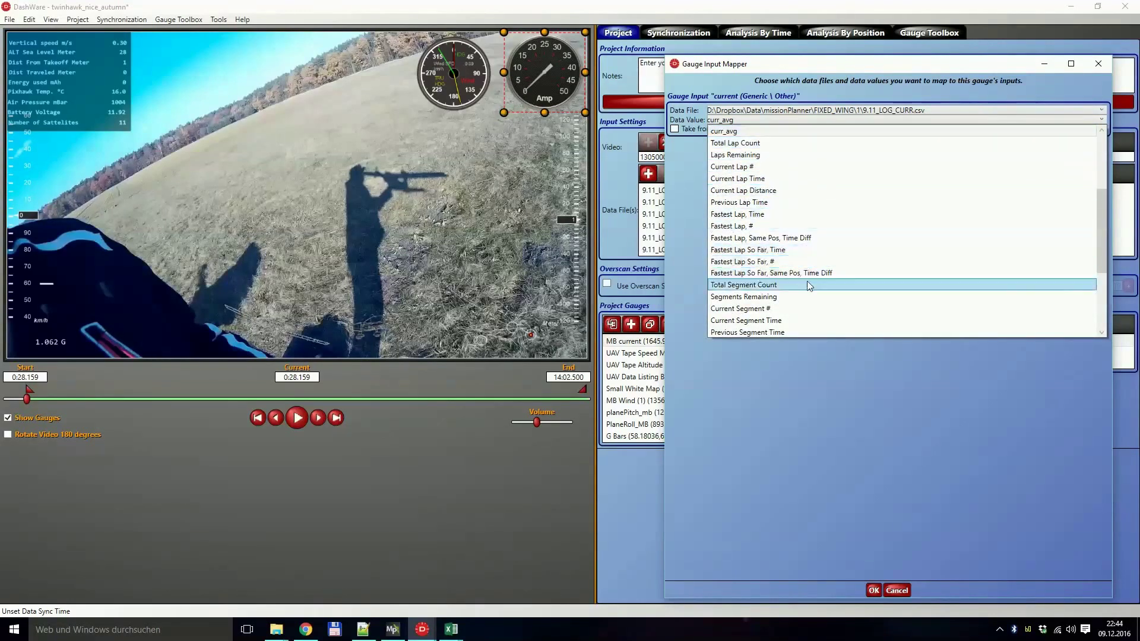
{"action": "scroll", "coordinate": [807, 280], "scroll_direction": "up", "scroll_amount": 1}
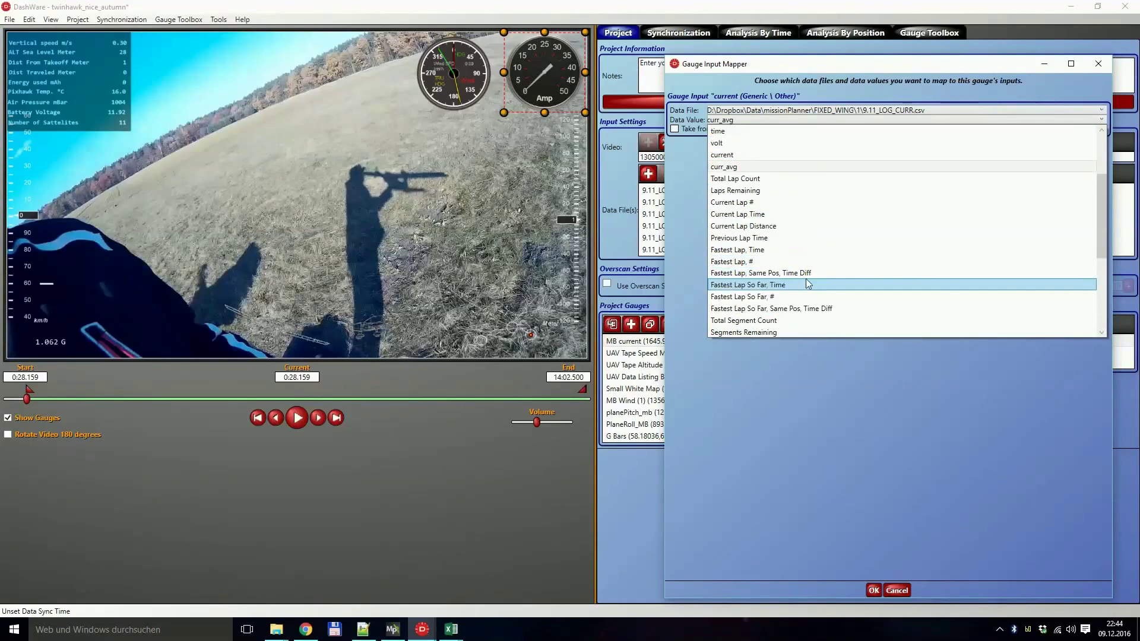
{"action": "left_click", "coordinate": [742, 170]}
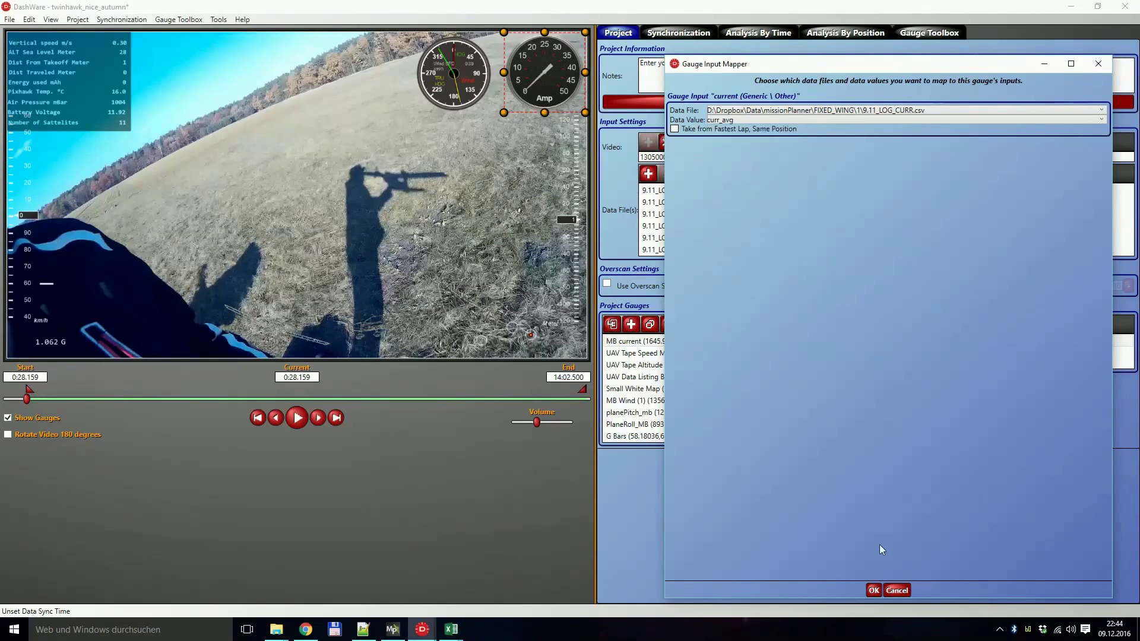
{"action": "left_click", "coordinate": [873, 589]}
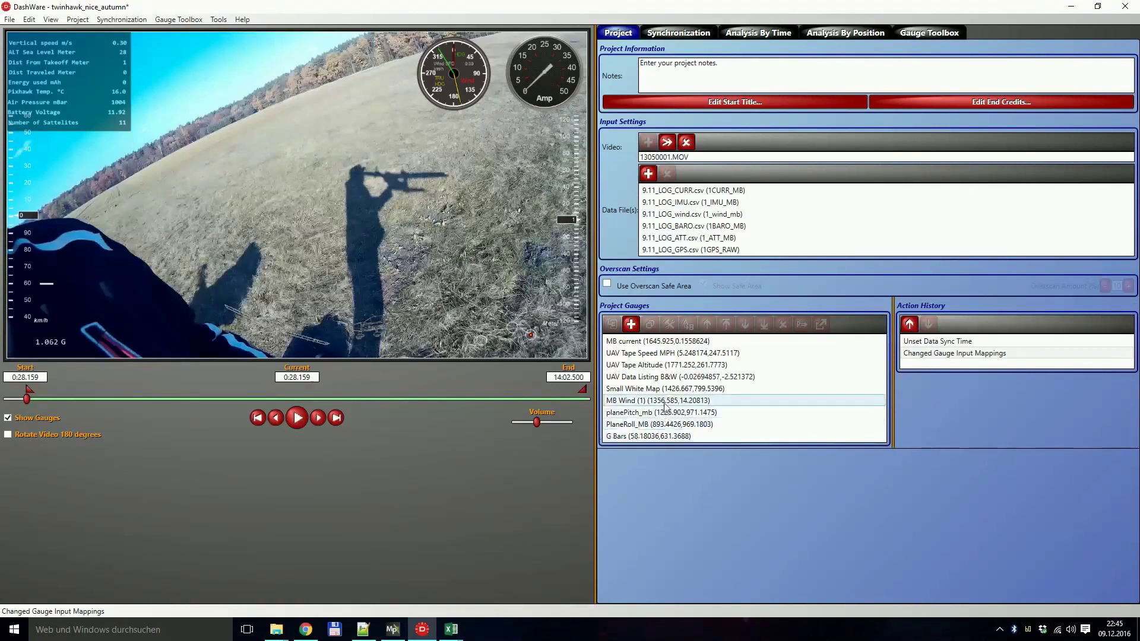
Step: Review the input mappings of the UAV Data Listing B&W gauge, including the vertical speed's data file and data value, without changing them
{"action": "double_click", "coordinate": [696, 380]}
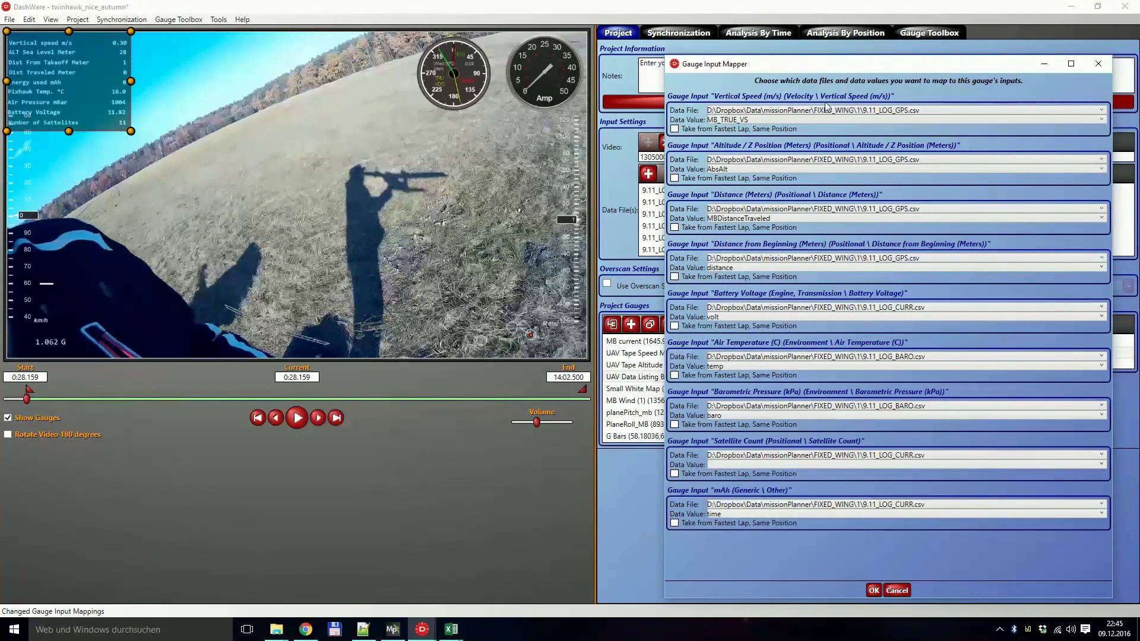
{"action": "left_click", "coordinate": [772, 114]}
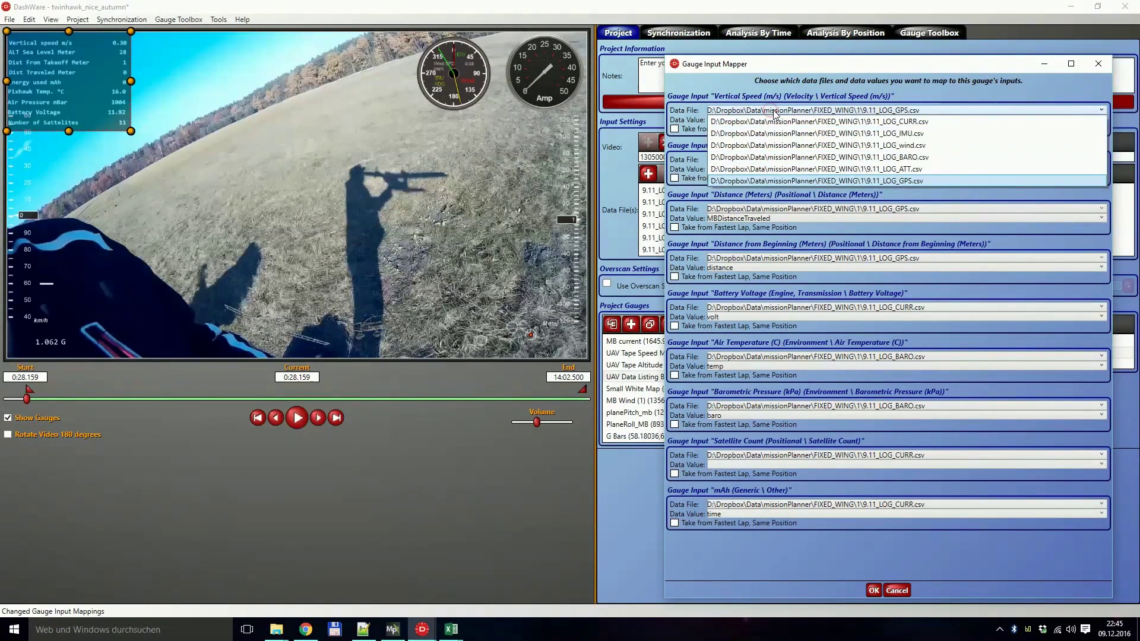
{"action": "left_click", "coordinate": [914, 181]}
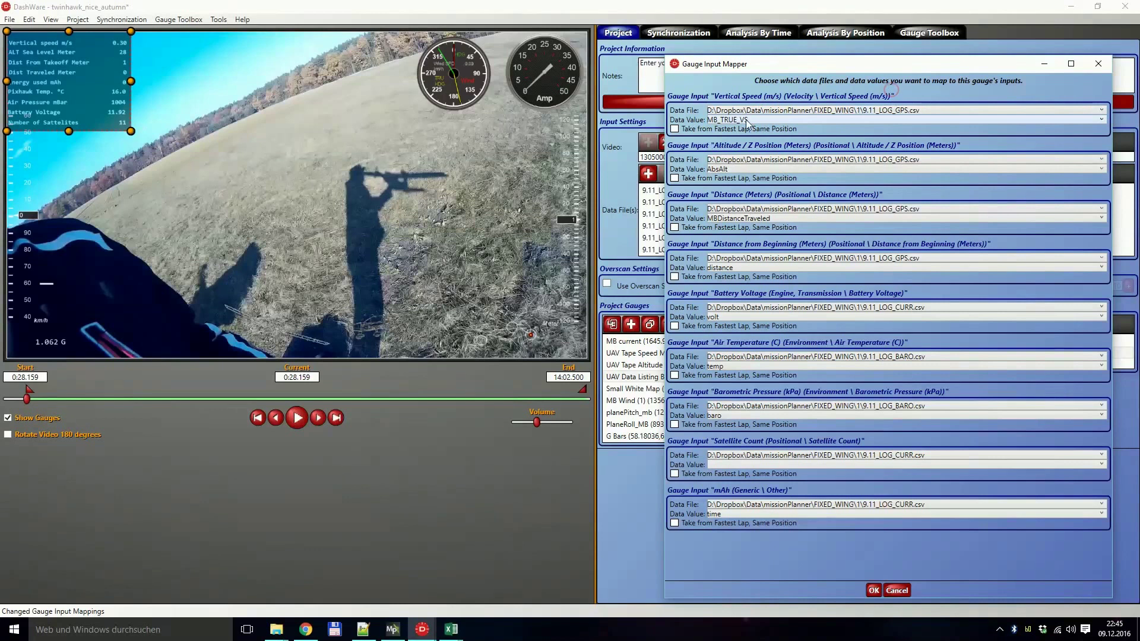
{"action": "left_click", "coordinate": [744, 120]}
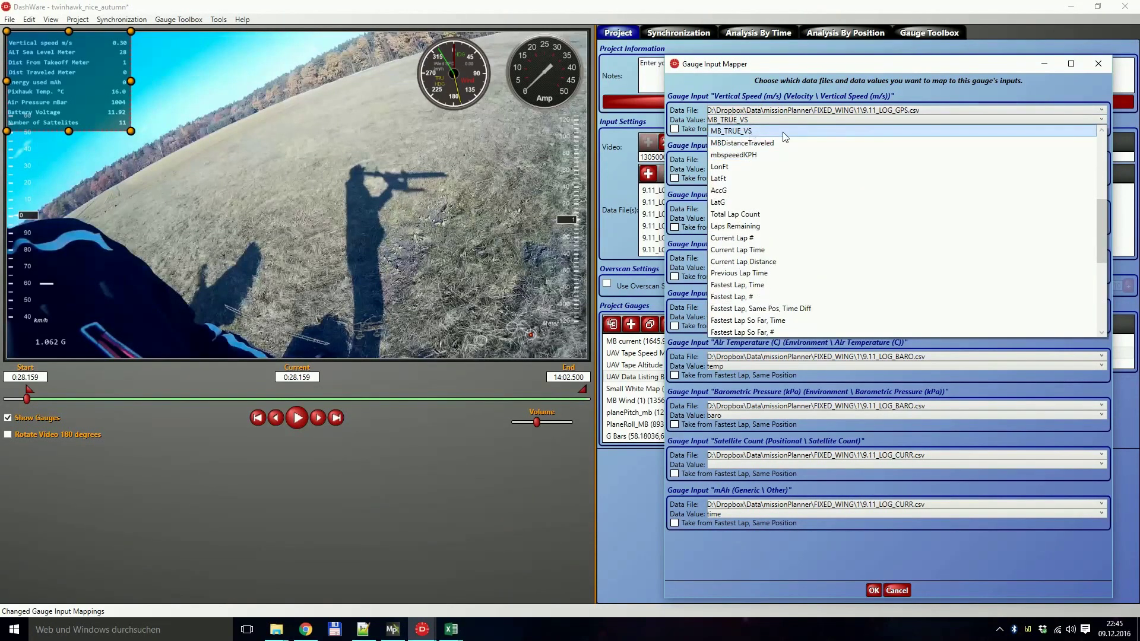
{"action": "left_click", "coordinate": [825, 86]}
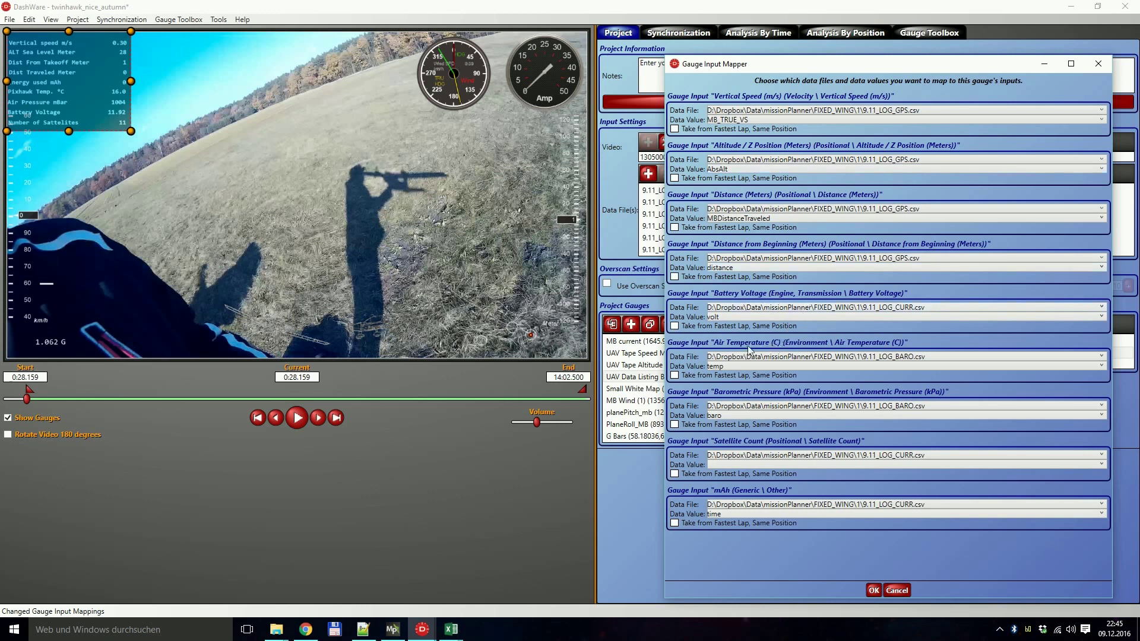
{"action": "left_click", "coordinate": [897, 590]}
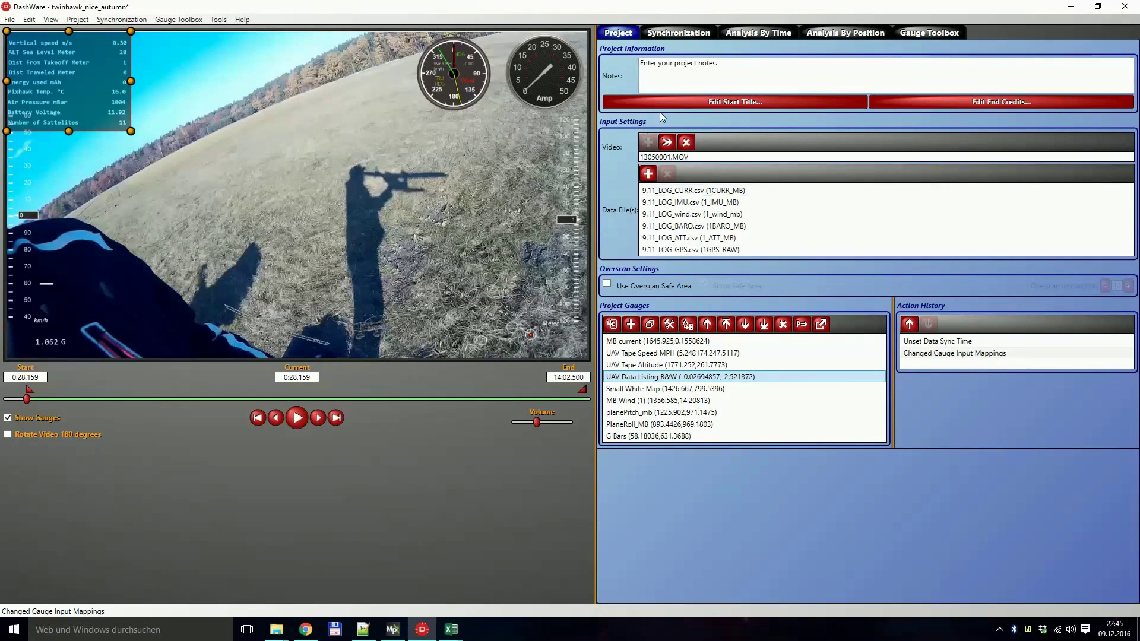
Step: Synchronize 9.11_LOG_CURR.csv at data time 1:40.108 with the video at 0:37.525, lowering the playback volume
{"action": "left_click", "coordinate": [677, 34]}
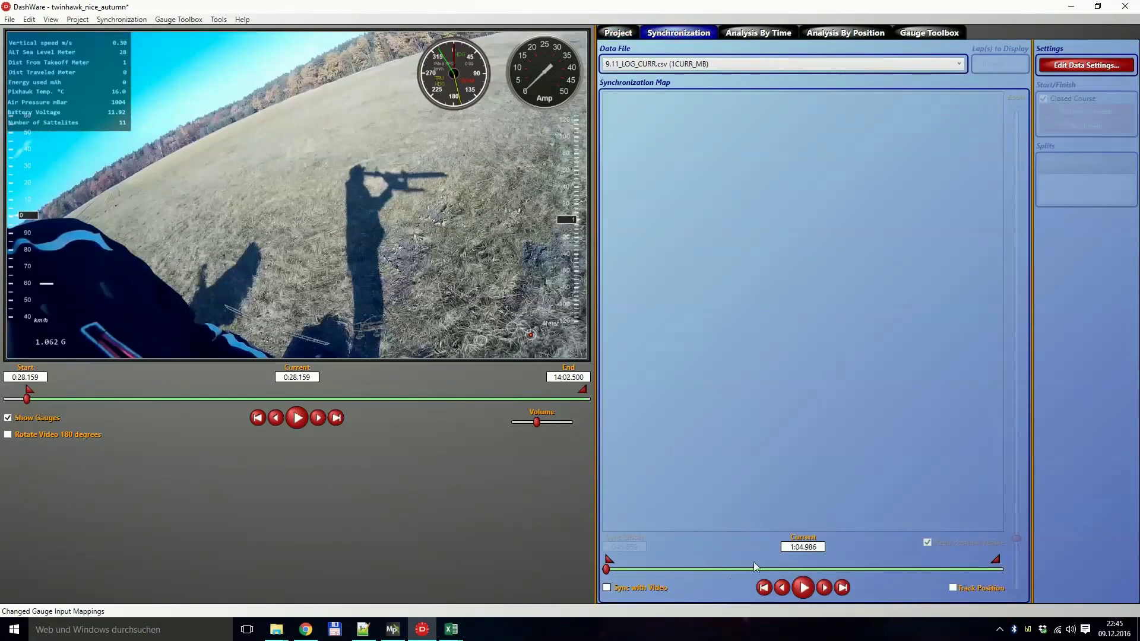
{"action": "left_click_drag", "start_coordinate": [614, 569], "coordinate": [622, 570]}
{"action": "left_click", "coordinate": [297, 419]}
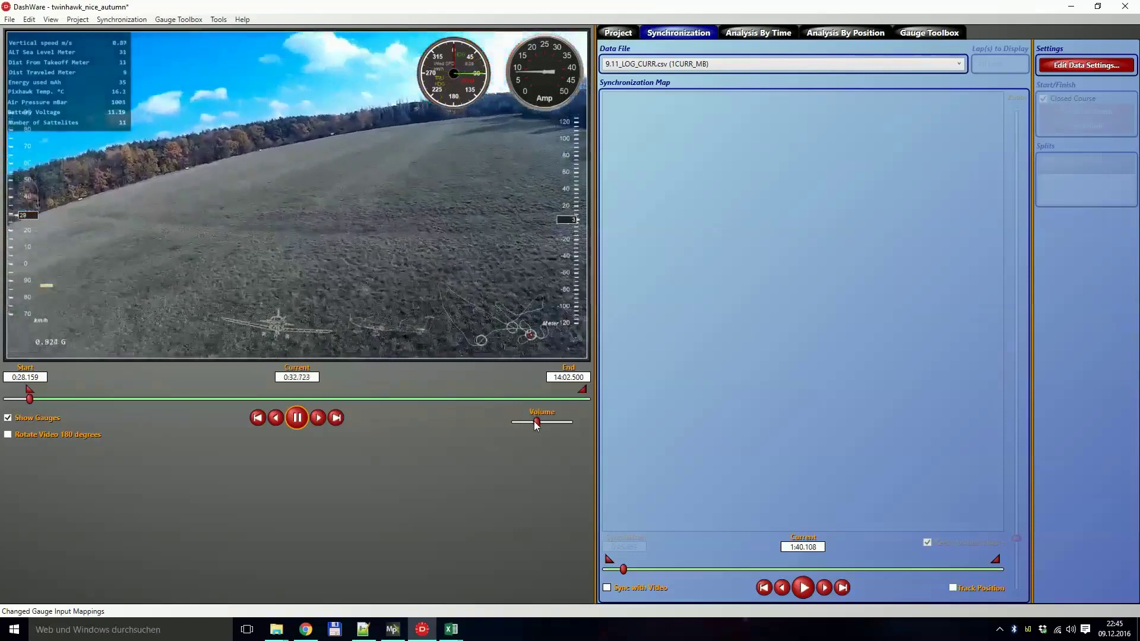
{"action": "left_click_drag", "start_coordinate": [536, 422], "coordinate": [515, 422]}
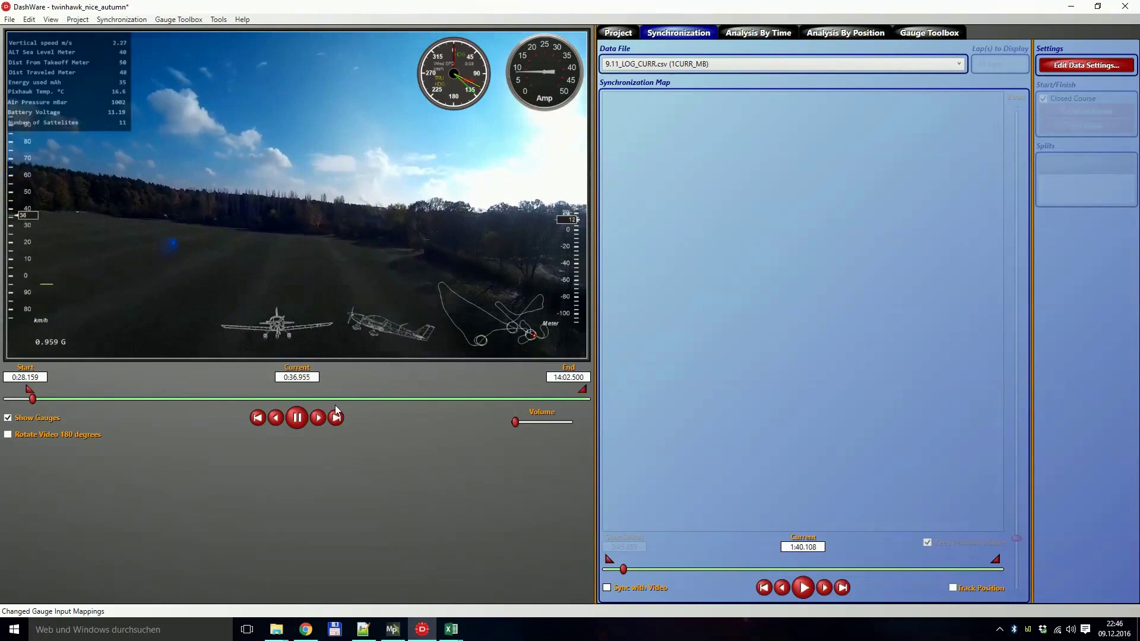
{"action": "left_click", "coordinate": [297, 418]}
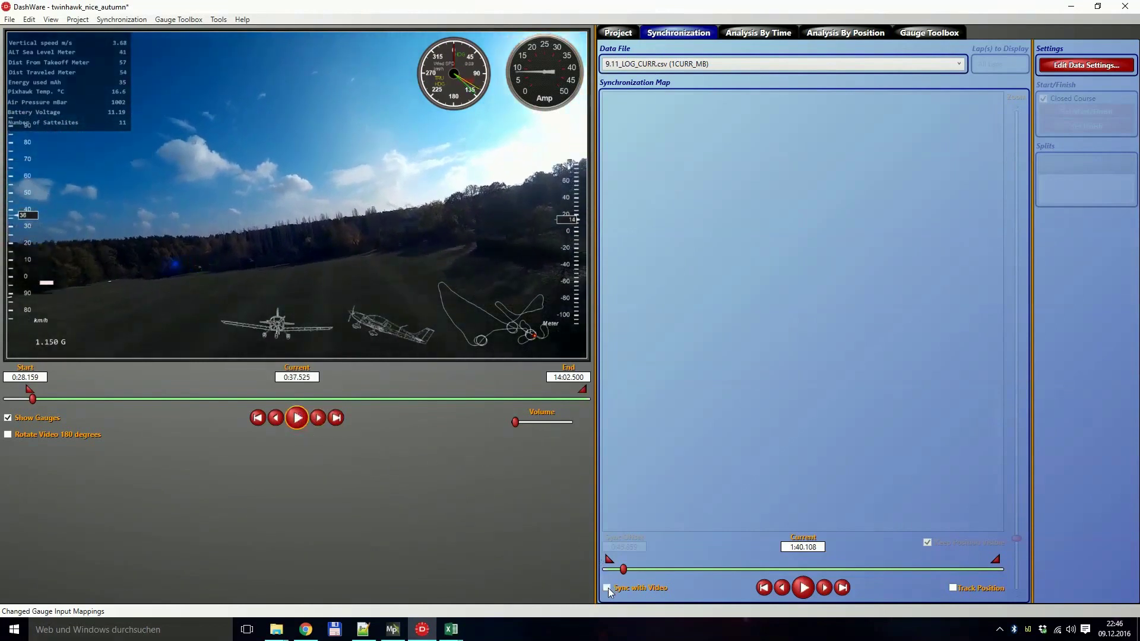
{"action": "left_click", "coordinate": [608, 588]}
Step: Replay the takeoff to check the current gauge's timing, leaving the video at 0:31.708
{"action": "key", "text": "space"}
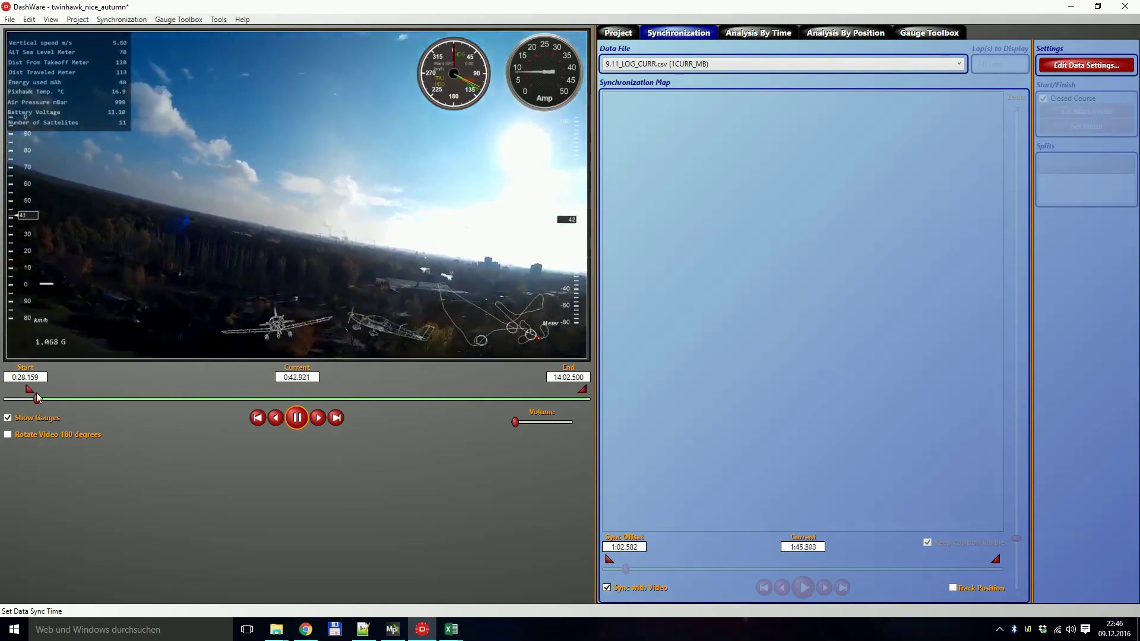
{"action": "left_click", "coordinate": [5, 396]}
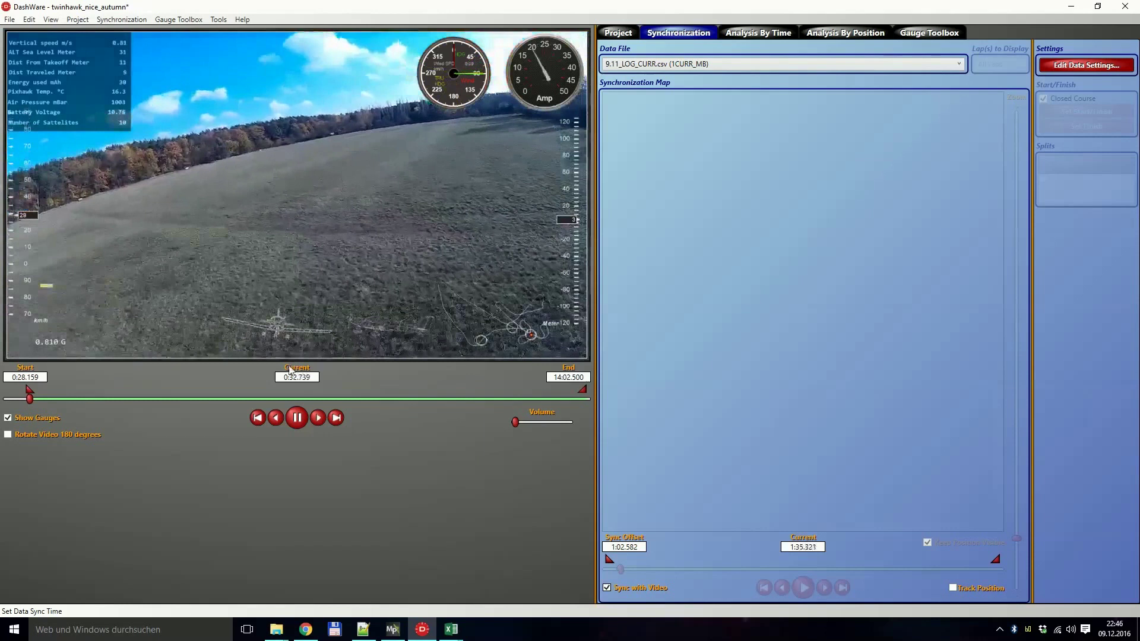
{"action": "left_click", "coordinate": [298, 419]}
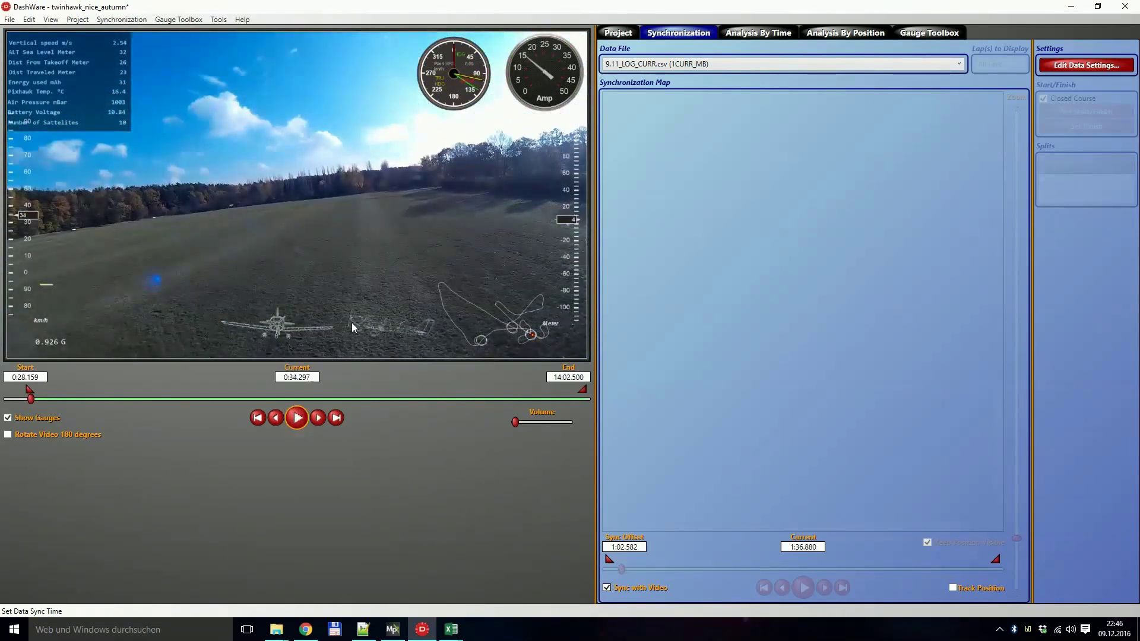
{"action": "left_click", "coordinate": [515, 422]}
{"action": "left_click_drag", "start_coordinate": [34, 405], "coordinate": [32, 404]}
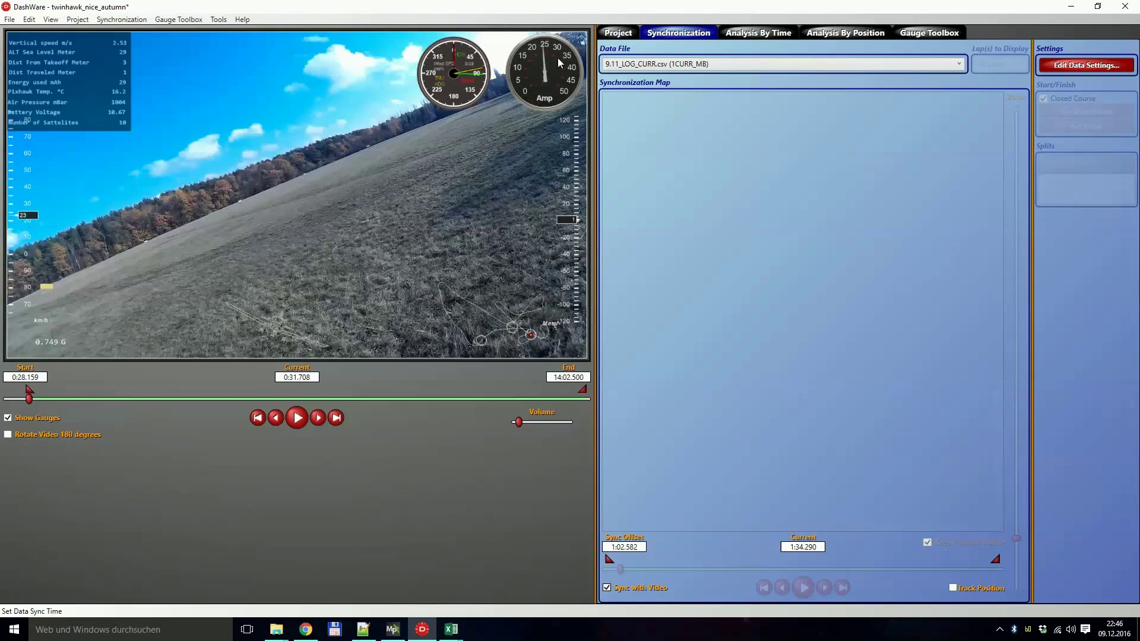
Step: Turn off video sync for 9.11_LOG_CURR.csv and move its data position back to about 1:13.979
{"action": "left_click", "coordinate": [607, 588]}
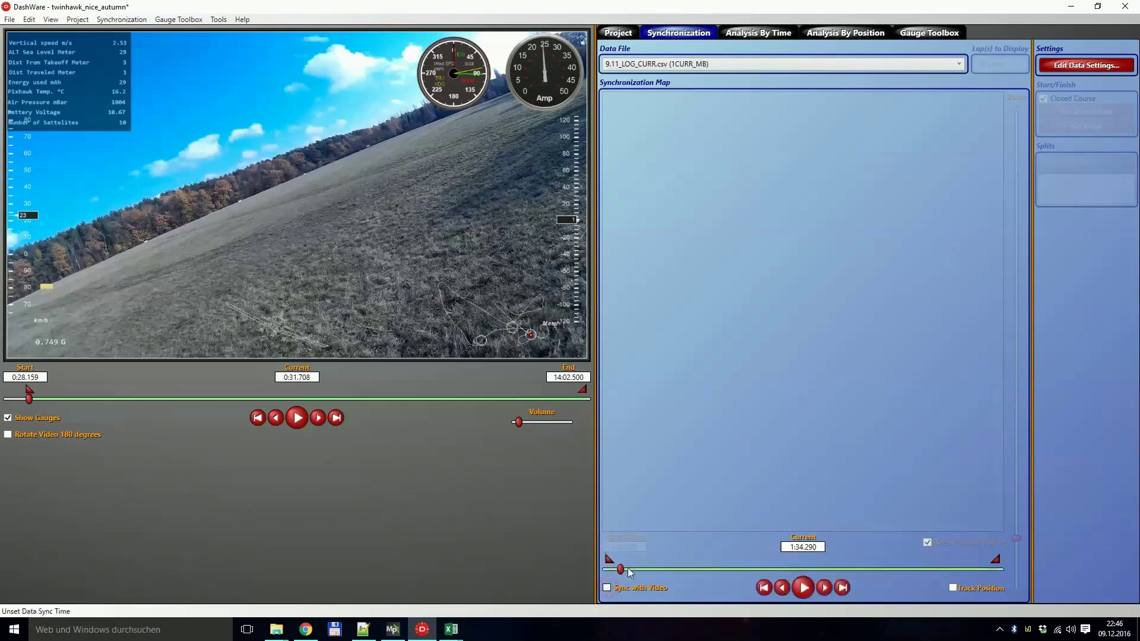
{"action": "mouse_move", "coordinate": [620, 569]}
{"action": "left_mouse_down"}
{"action": "mouse_move", "coordinate": [730, 568]}
{"action": "mouse_move", "coordinate": [640, 570]}
{"action": "left_mouse_up"}
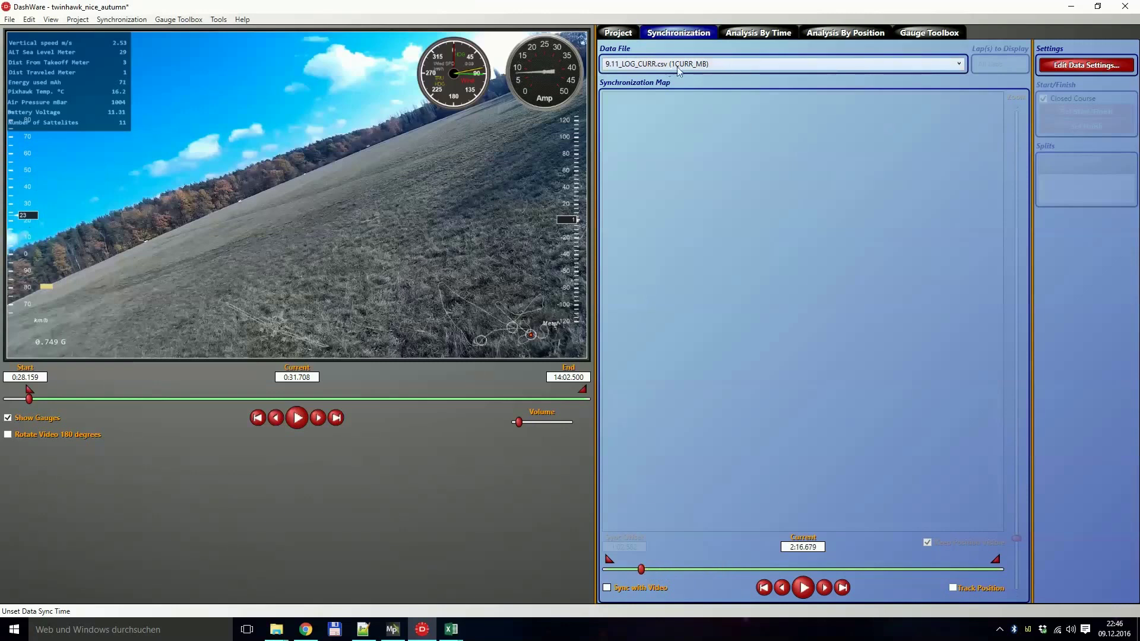
{"action": "left_click", "coordinate": [709, 64]}
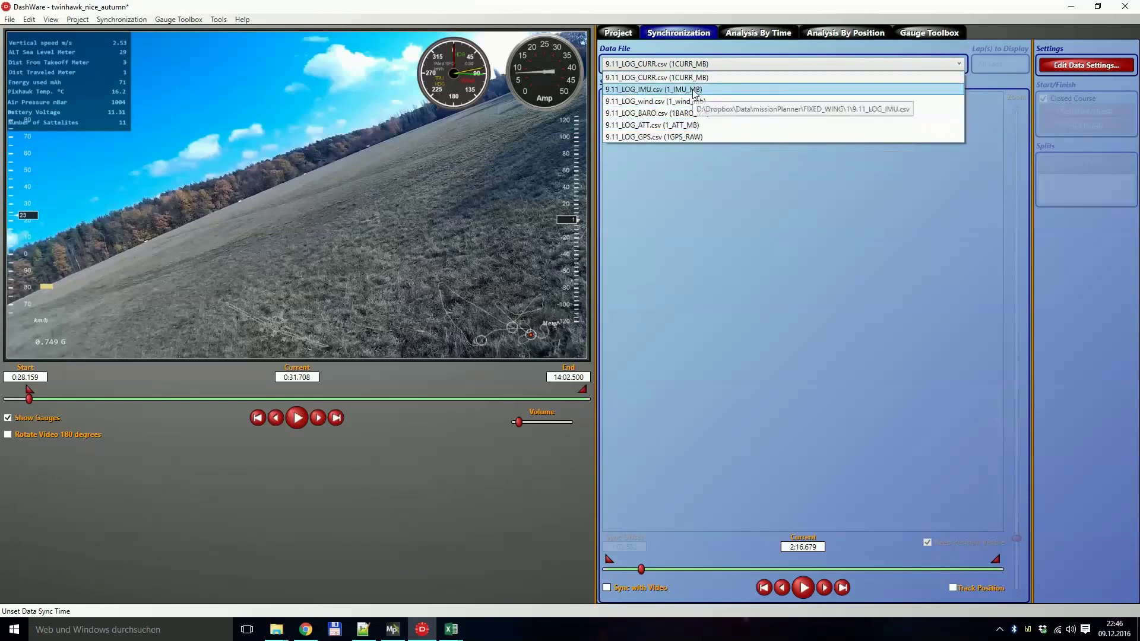
{"action": "left_click", "coordinate": [690, 70]}
{"action": "left_click_drag", "start_coordinate": [640, 570], "coordinate": [609, 571]}
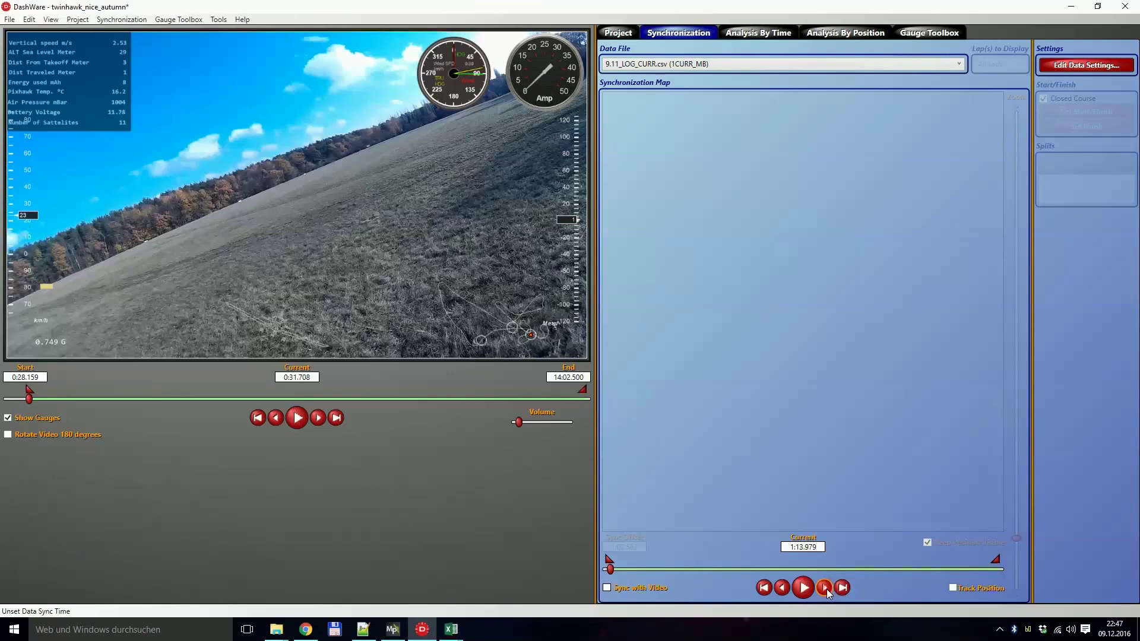
Step: Fine-tune the data position of 9.11_LOG_CURR.csv to 1:15.002, just before the motor current rises
{"action": "left_click", "coordinate": [825, 588]}
{"action": "left_click_drag", "start_coordinate": [615, 575], "coordinate": [617, 576]}
{"action": "left_click", "coordinate": [783, 588]}
{"action": "left_click", "coordinate": [783, 588]}
{"action": "left_click", "coordinate": [825, 588]}
{"action": "left_click", "coordinate": [825, 588]}
{"action": "left_click", "coordinate": [825, 588]}
{"action": "left_click", "coordinate": [784, 589]}
{"action": "left_click", "coordinate": [783, 588]}
{"action": "left_click", "coordinate": [783, 588]}
{"action": "left_click", "coordinate": [784, 588]}
Step: Position the video at 0:29.681 and sync 9.11_LOG_CURR.csv with it
{"action": "left_click", "coordinate": [299, 421]}
{"action": "left_click", "coordinate": [298, 419]}
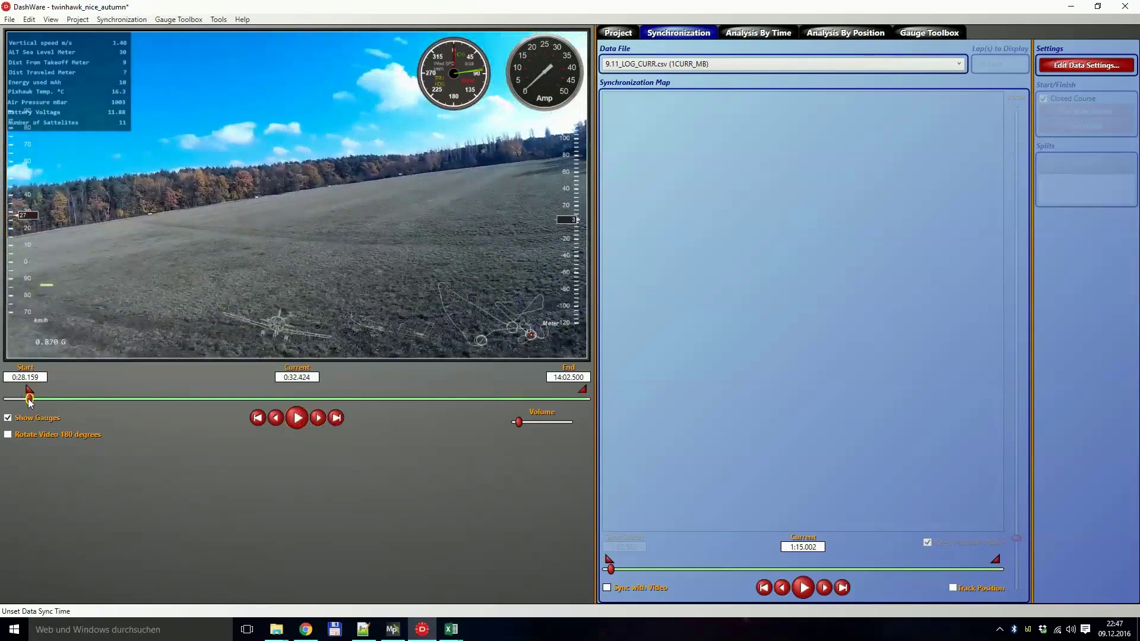
{"action": "left_click_drag", "start_coordinate": [29, 398], "coordinate": [27, 399]}
{"action": "left_click", "coordinate": [298, 419]}
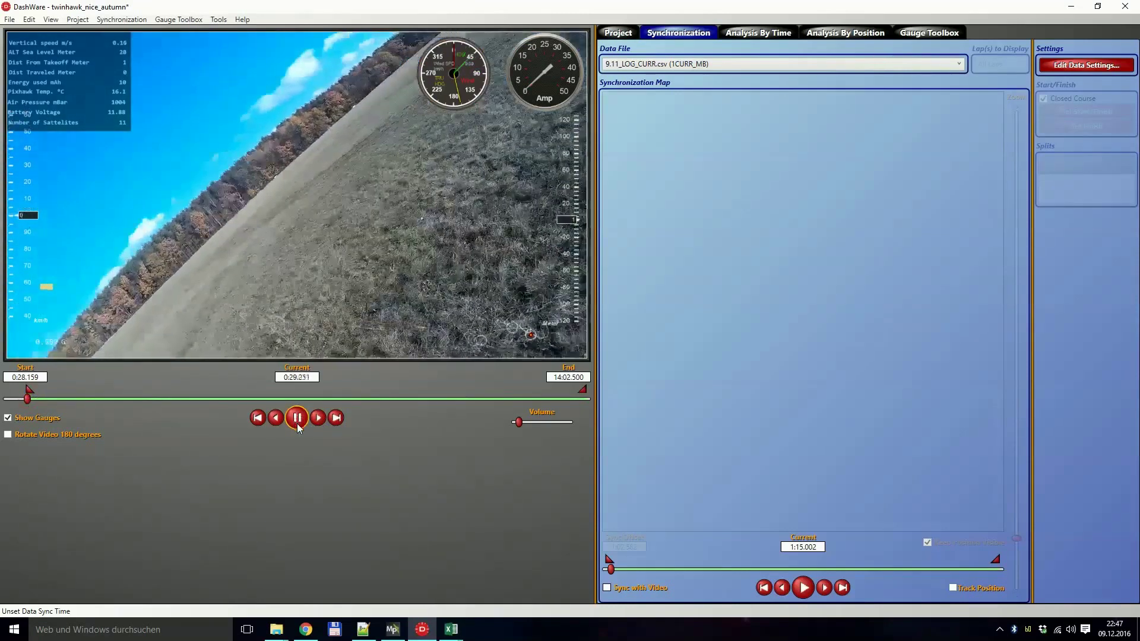
{"action": "left_click", "coordinate": [297, 424]}
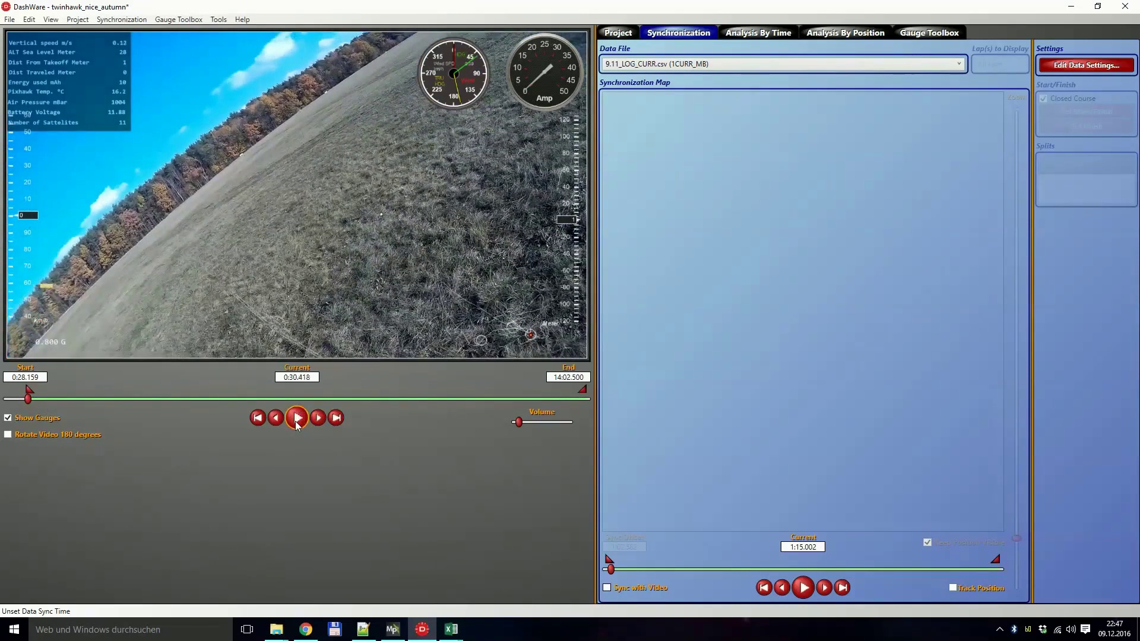
{"action": "left_click", "coordinate": [277, 420]}
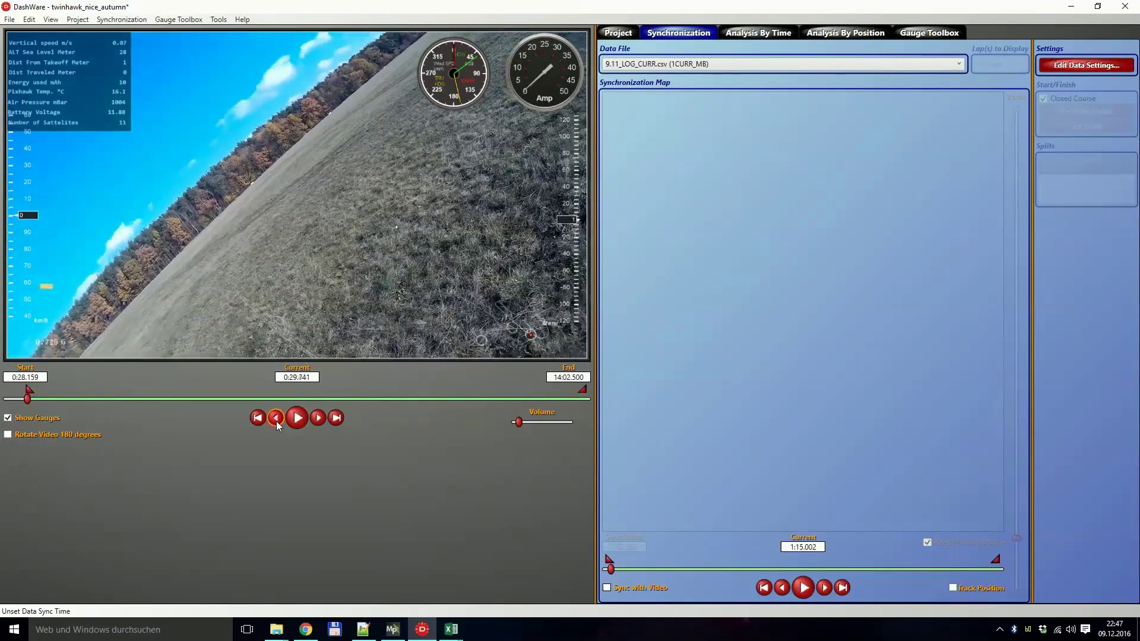
{"action": "left_click", "coordinate": [276, 421]}
{"action": "left_click", "coordinate": [283, 422]}
{"action": "left_click", "coordinate": [283, 422]}
{"action": "left_click", "coordinate": [278, 420]}
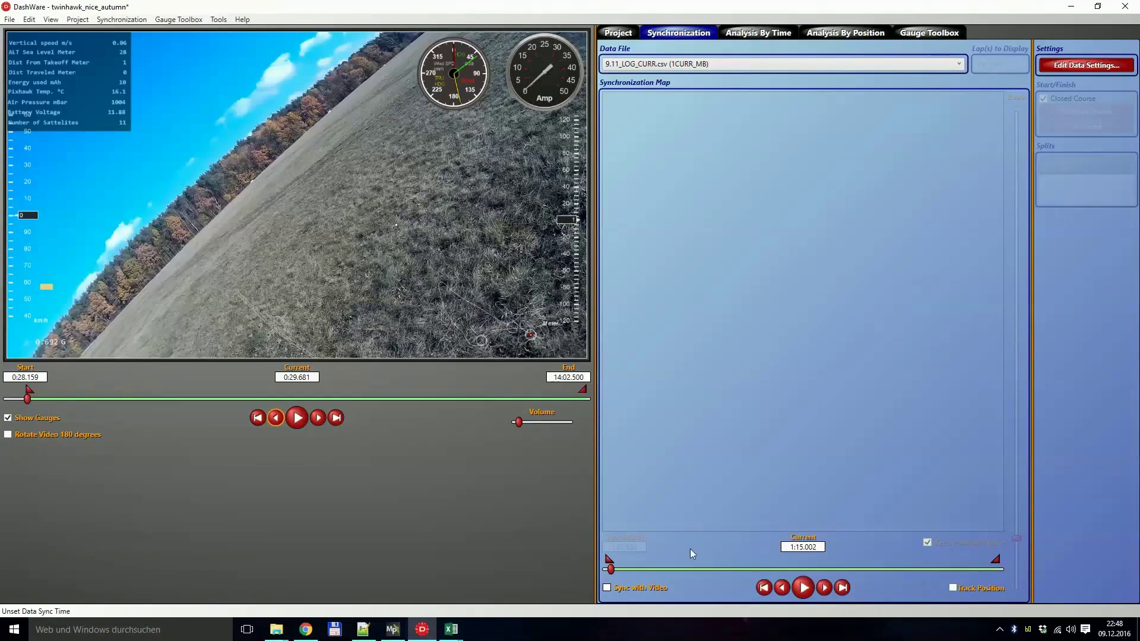
{"action": "left_click", "coordinate": [607, 588]}
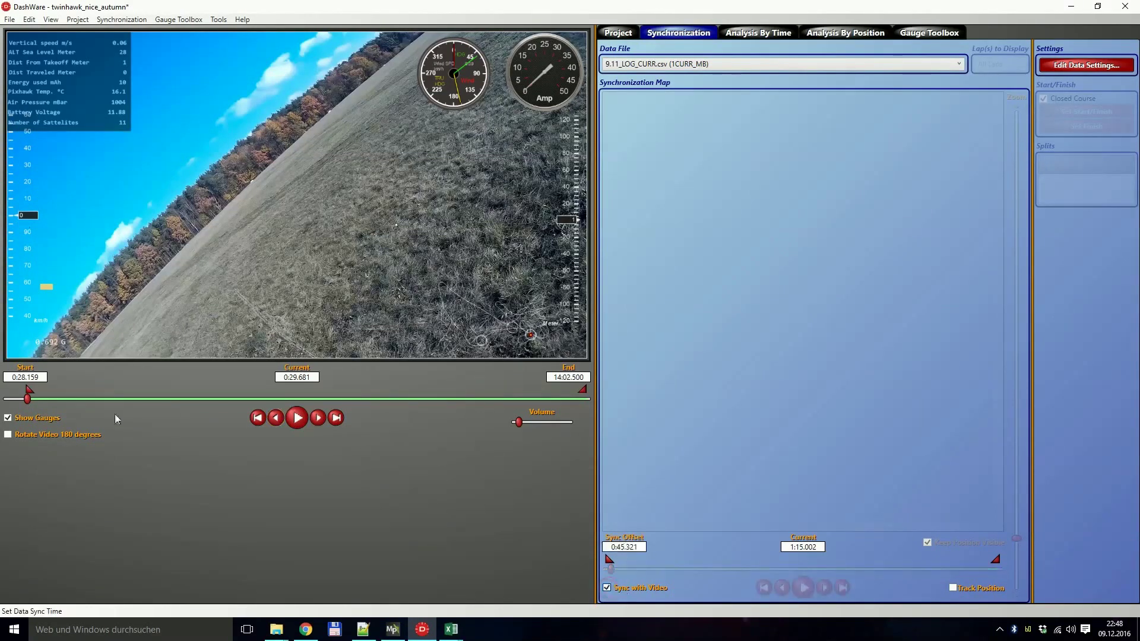
Step: Play the synchronized video from near its start, look over the data files and scrub through the flight to check the gauges
{"action": "left_click", "coordinate": [276, 418]}
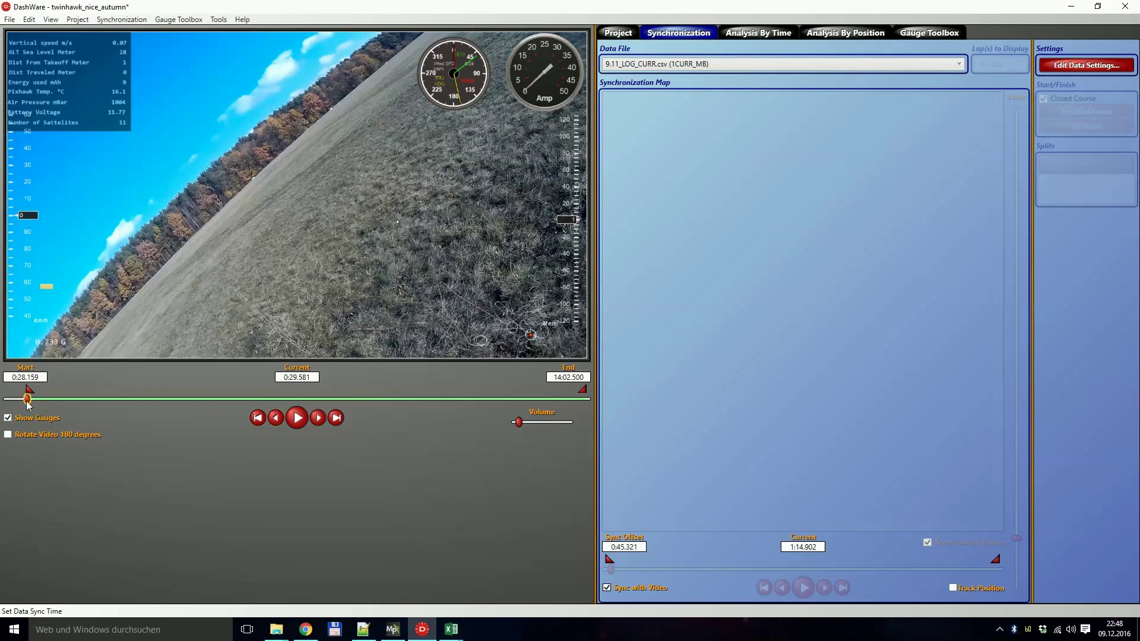
{"action": "left_click_drag", "start_coordinate": [28, 404], "coordinate": [27, 405]}
{"action": "left_click", "coordinate": [297, 419]}
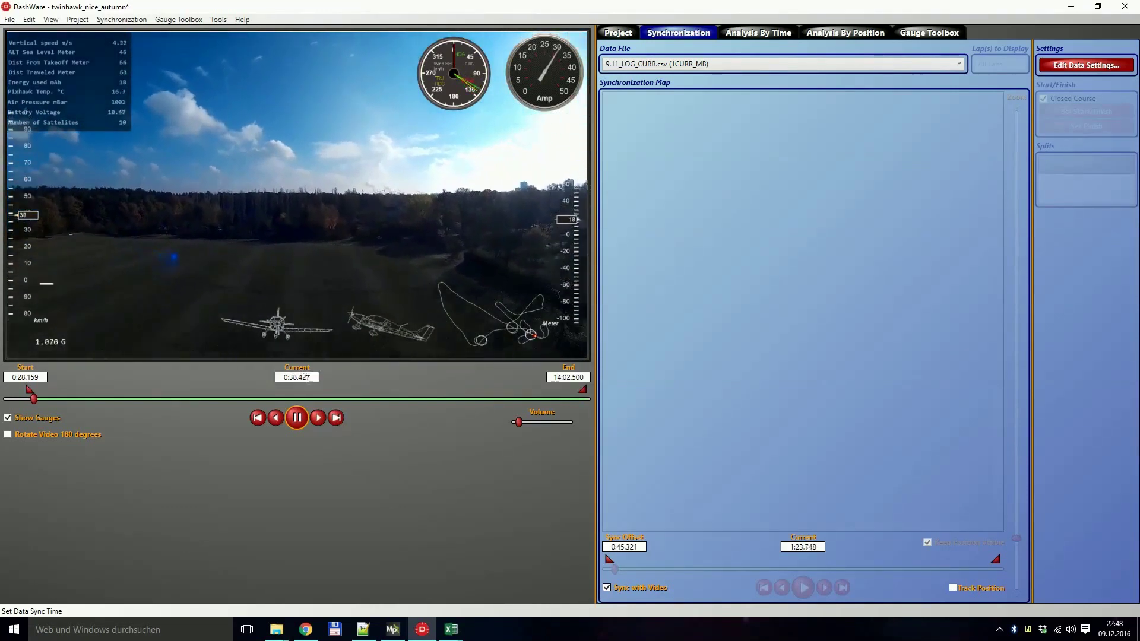
{"action": "left_click", "coordinate": [299, 419]}
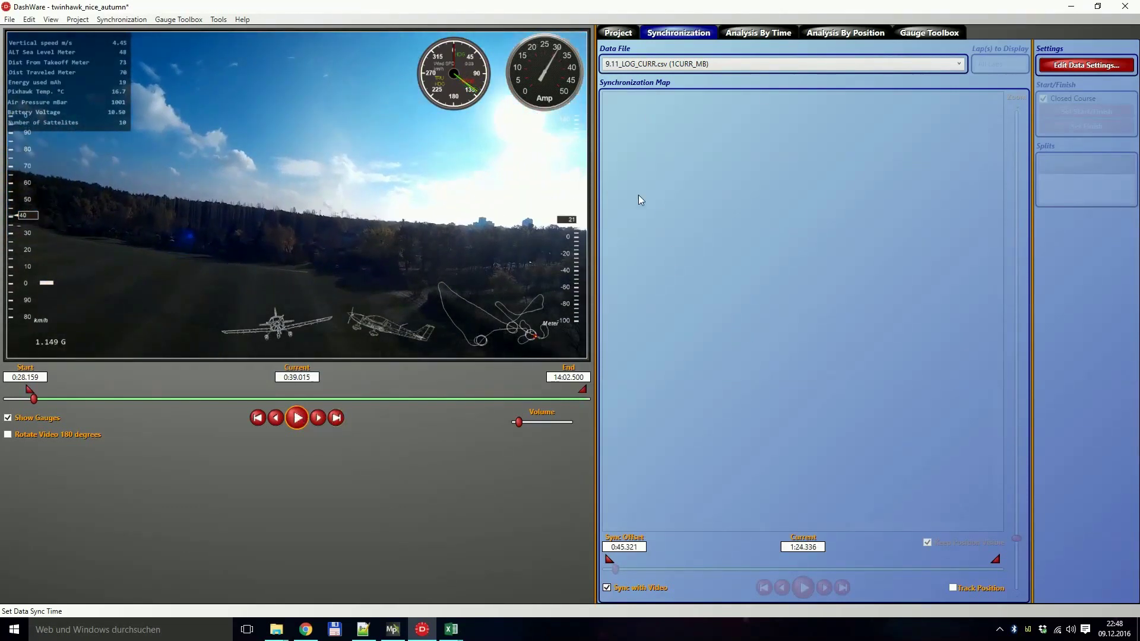
{"action": "left_click", "coordinate": [646, 64]}
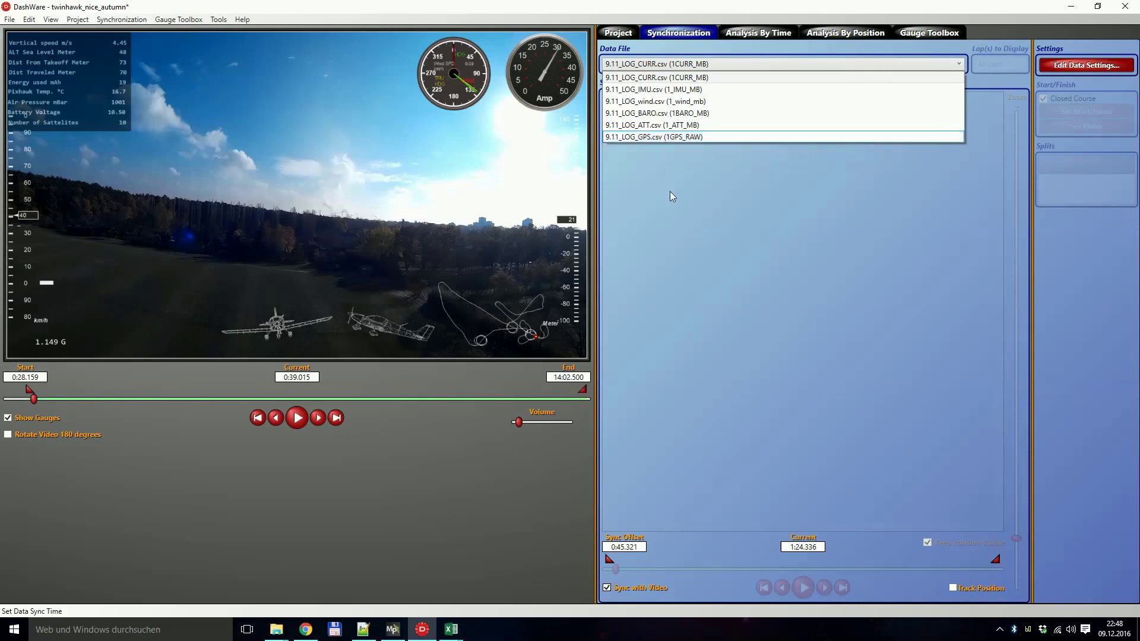
{"action": "left_click", "coordinate": [709, 244]}
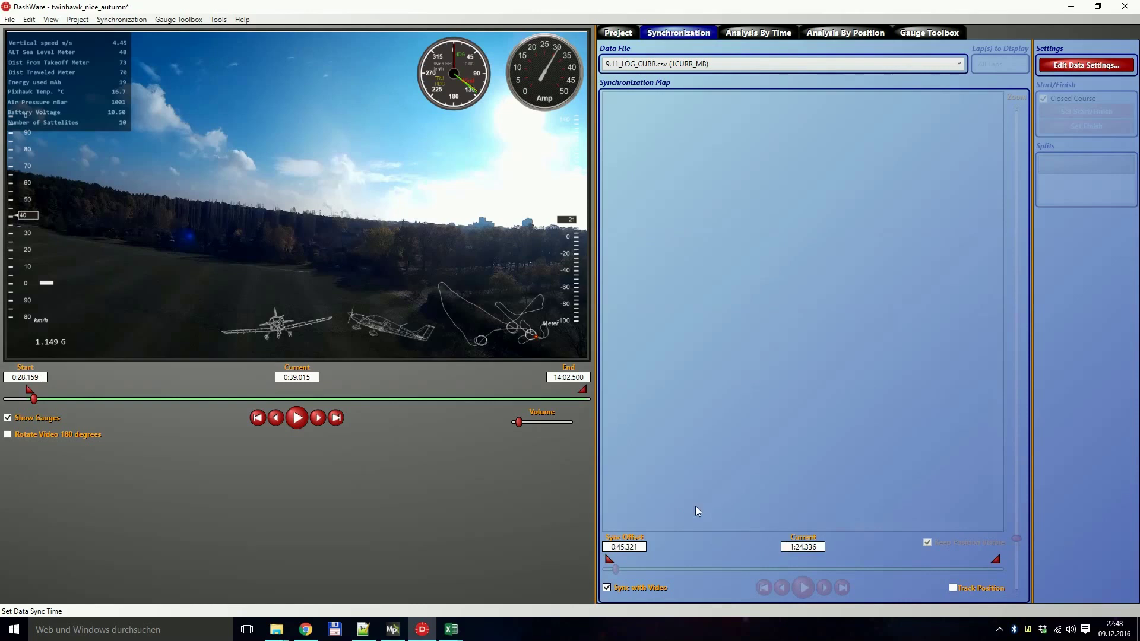
{"action": "left_click_drag", "start_coordinate": [133, 398], "coordinate": [265, 405]}
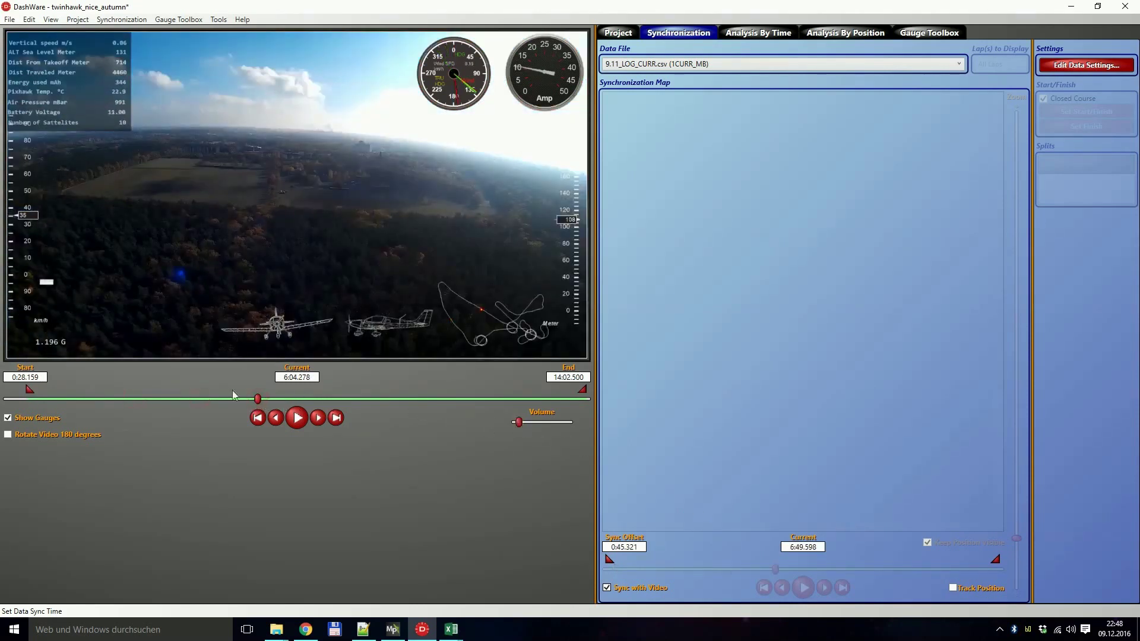
{"action": "left_click_drag", "start_coordinate": [322, 397], "coordinate": [147, 398]}
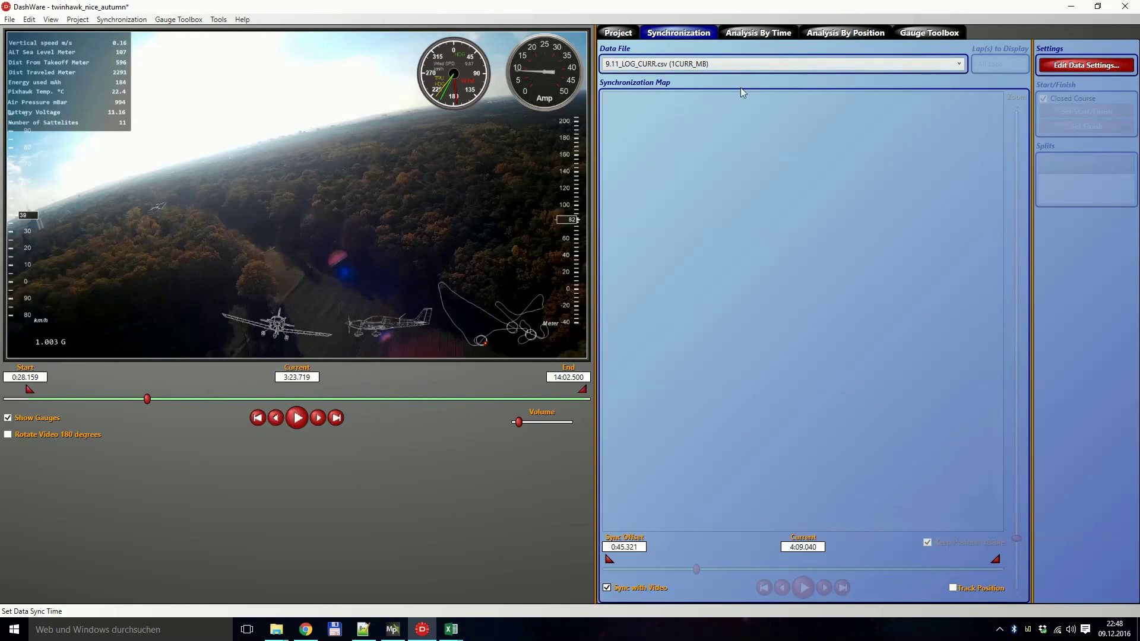
Step: Turn off video sync for 9.11_LOG_wind.csv and move its data position back to about 1:49.129
{"action": "left_click", "coordinate": [748, 65]}
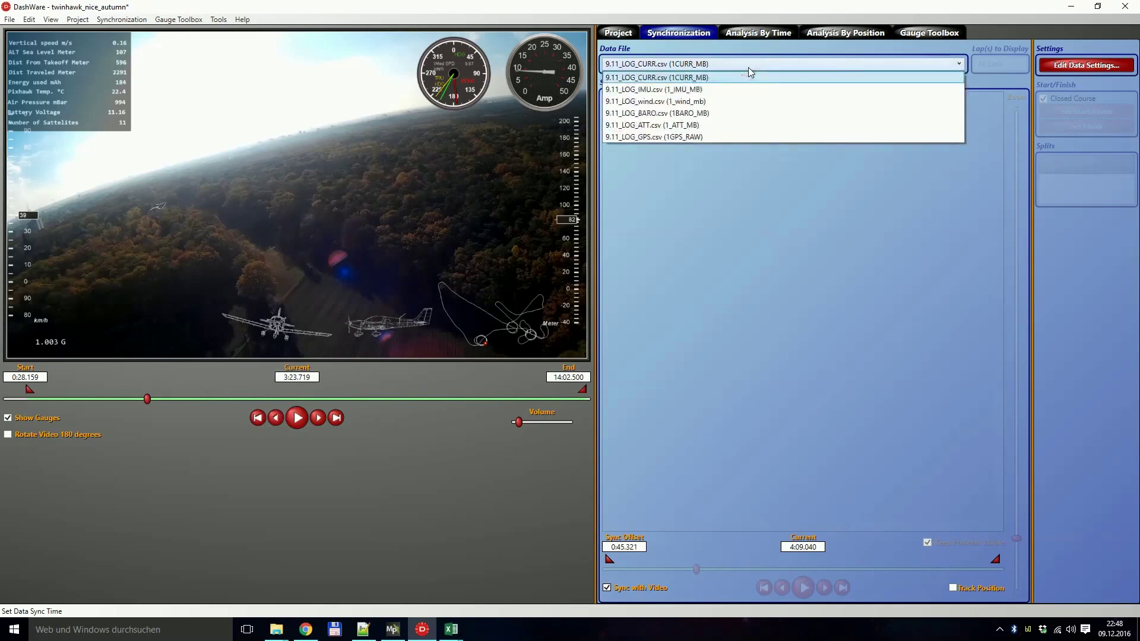
{"action": "left_click", "coordinate": [745, 102]}
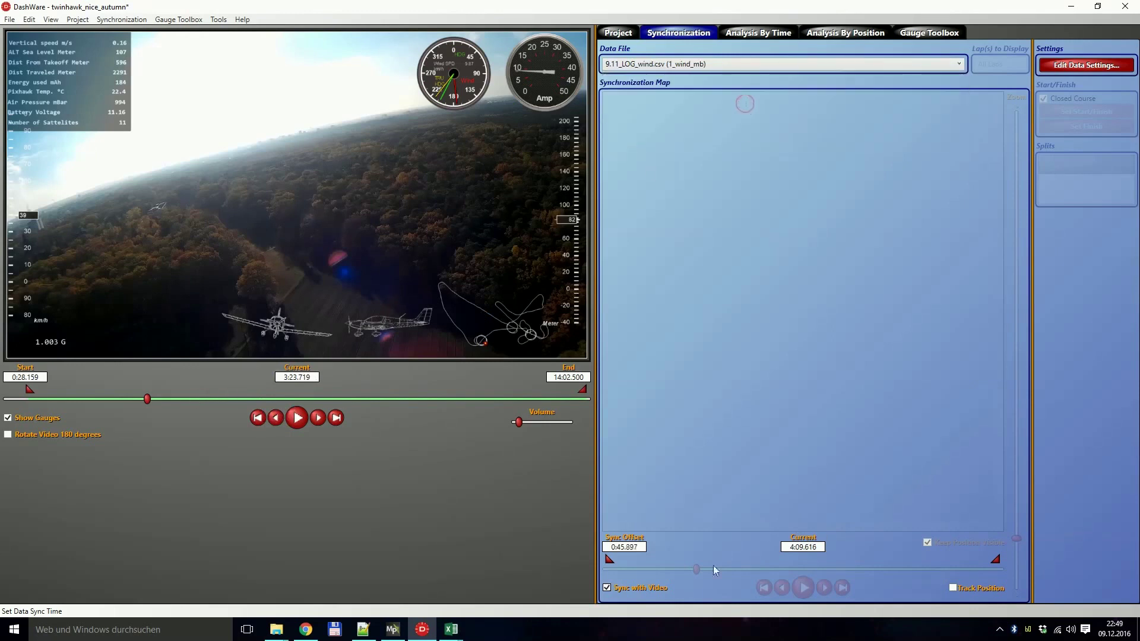
{"action": "left_click", "coordinate": [606, 588]}
{"action": "left_click_drag", "start_coordinate": [668, 572], "coordinate": [627, 570]}
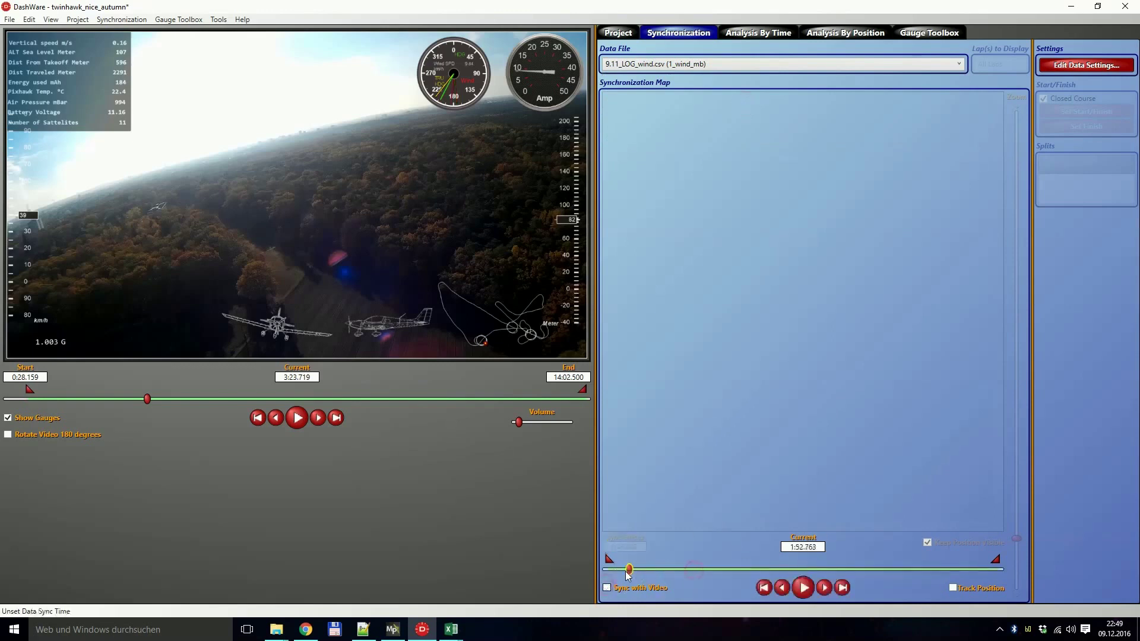
Step: Check the data position of 9.11_LOG_CURR.csv as reference, set 9.11_LOG_wind.csv to 4:09.116 and sync it with the video
{"action": "left_click", "coordinate": [719, 66]}
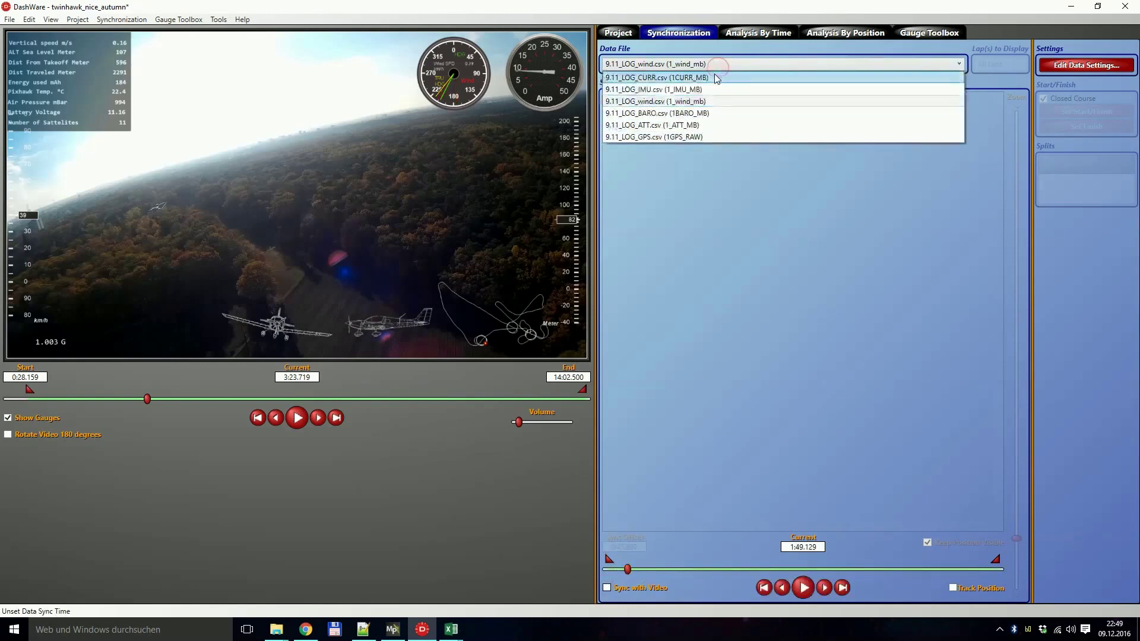
{"action": "left_click", "coordinate": [714, 77]}
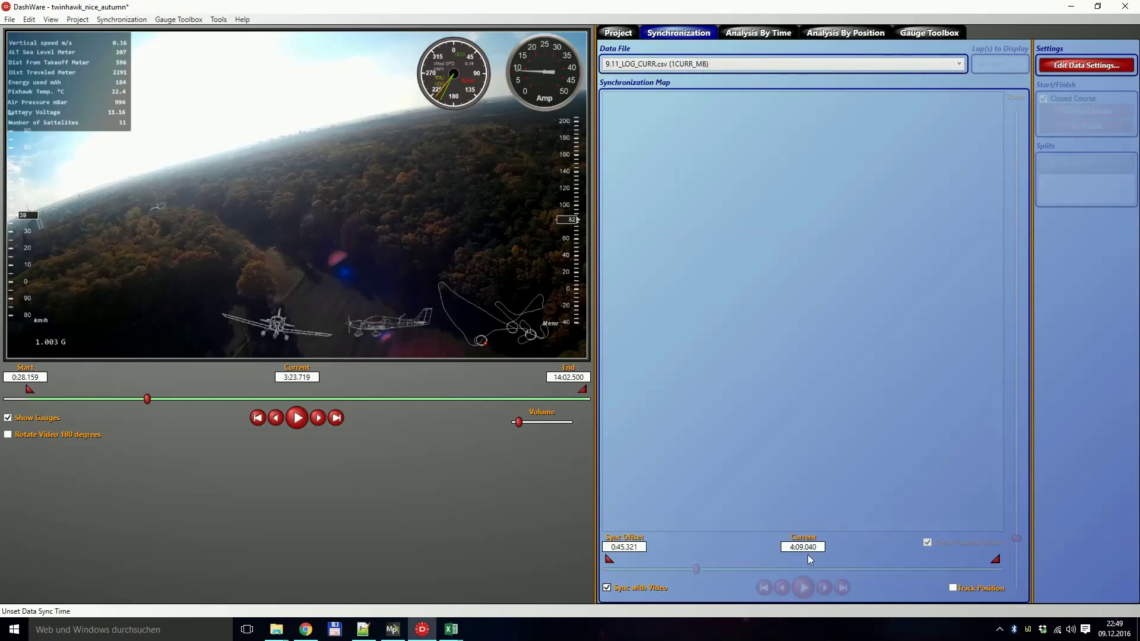
{"action": "left_click", "coordinate": [718, 63]}
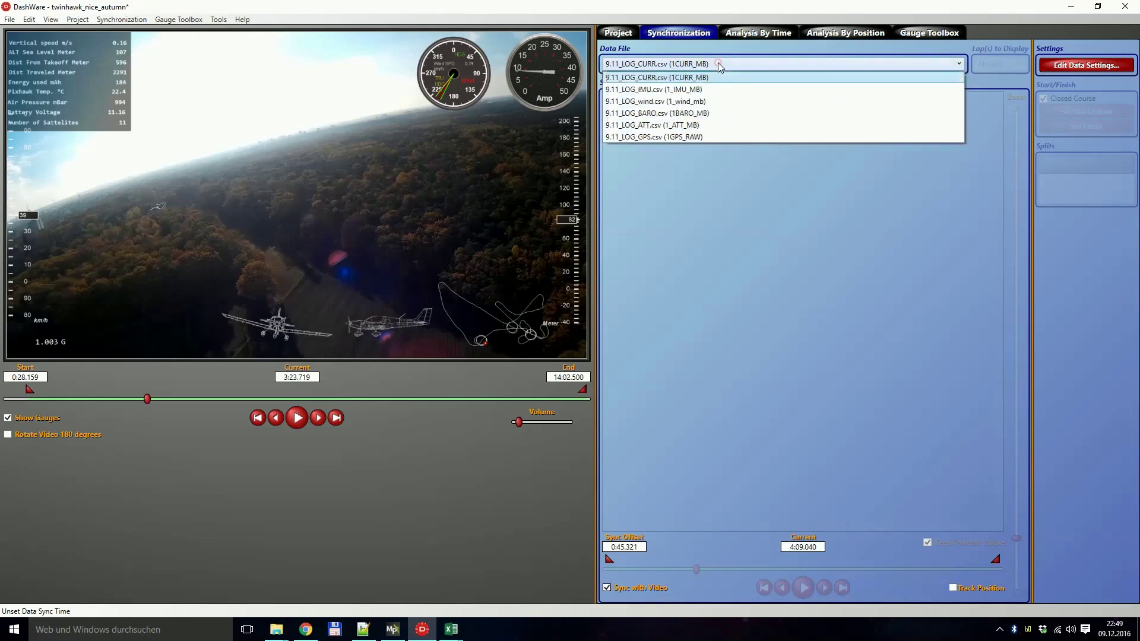
{"action": "left_click", "coordinate": [718, 101]}
{"action": "left_click_drag", "start_coordinate": [631, 570], "coordinate": [700, 577]}
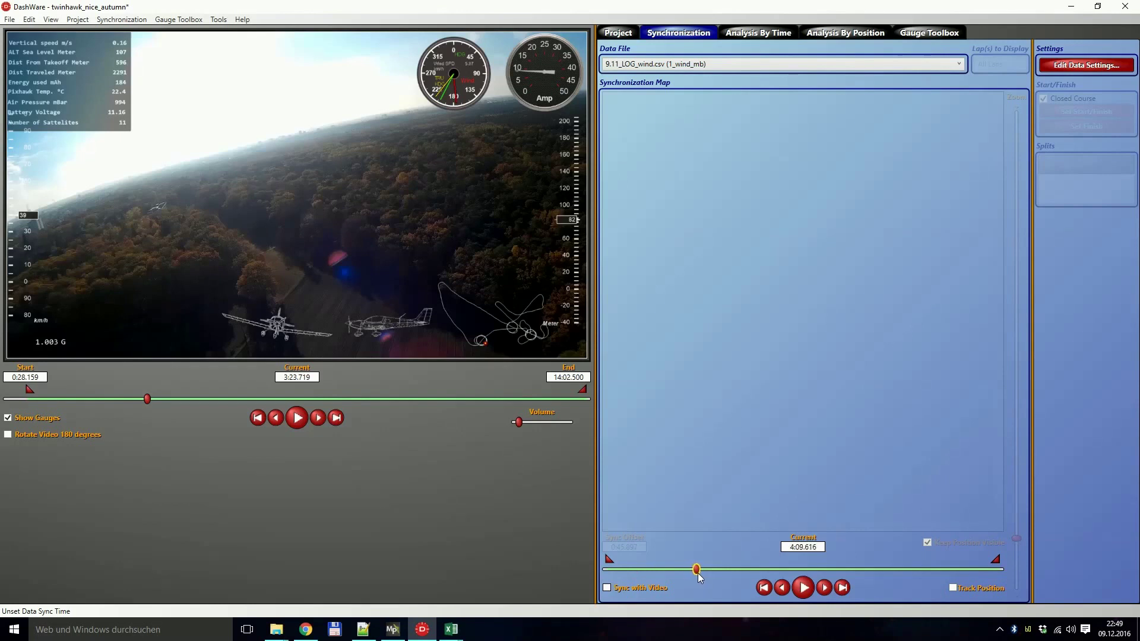
{"action": "left_click", "coordinate": [783, 588]}
{"action": "left_click", "coordinate": [632, 590]}
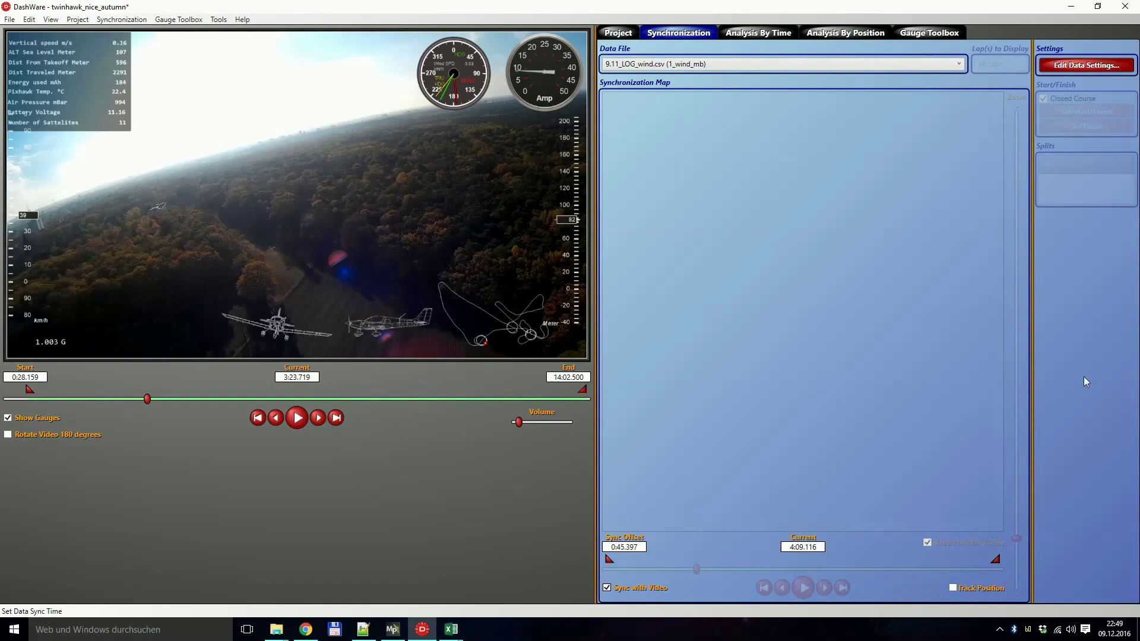
Step: Switch to File Explorer, look over the profile files in the DataProfiles folder and return to DashWare
{"action": "key", "text": "alt+Tab"}
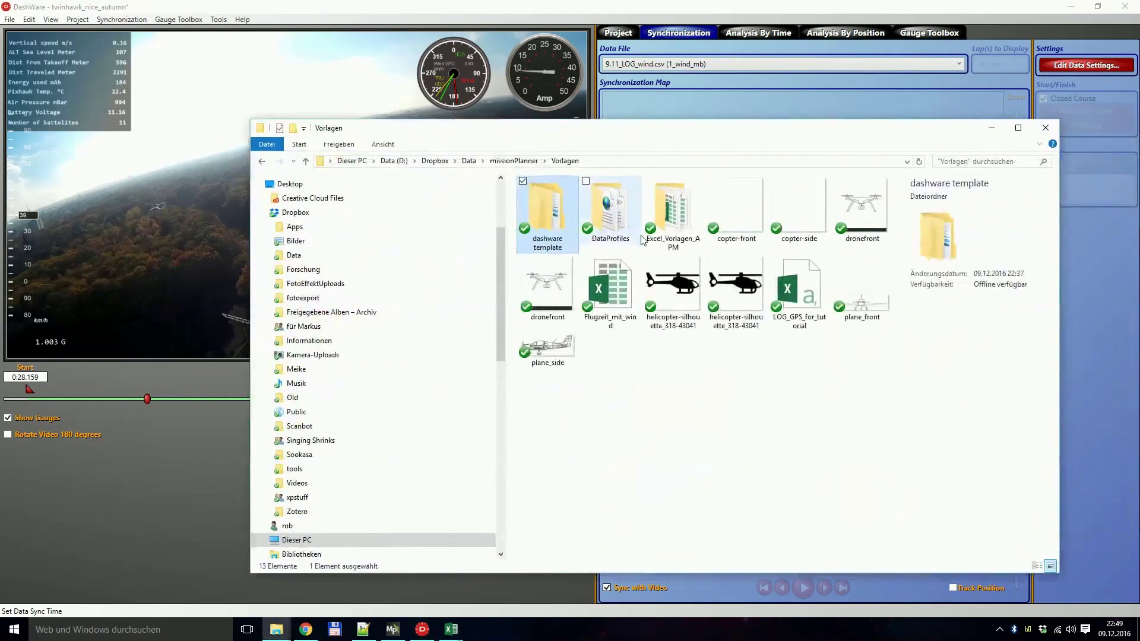
{"action": "double_click", "coordinate": [632, 237]}
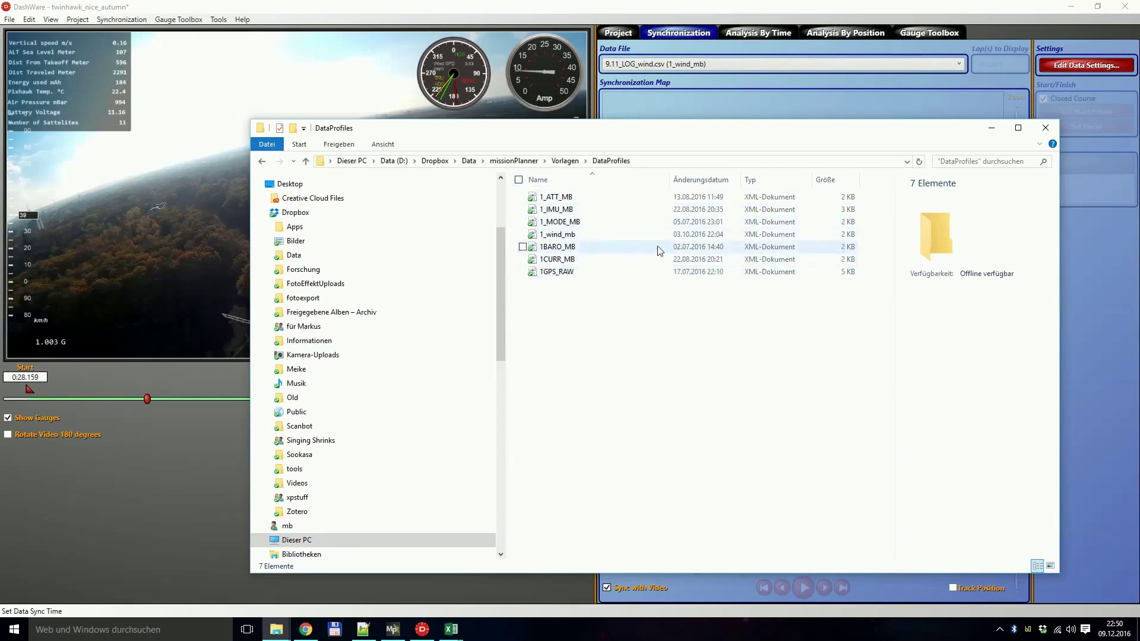
{"action": "left_click", "coordinate": [993, 129]}
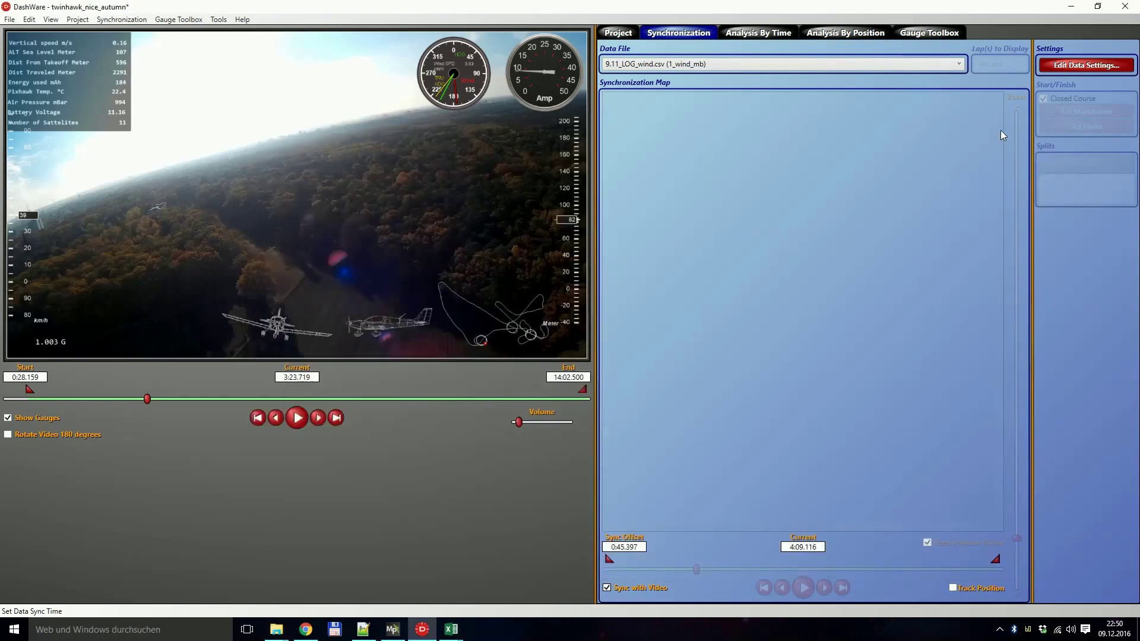